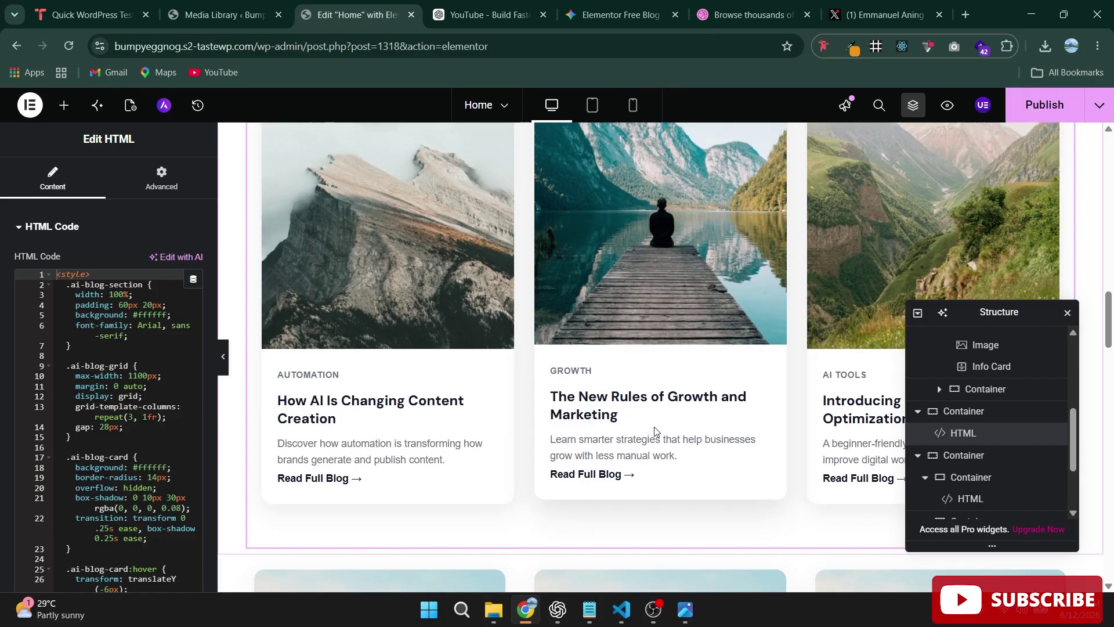
Step: Examine the HTML blog card sections and the services cards on the Home page in the Elementor editor
scroll(708, 409, down, 10)
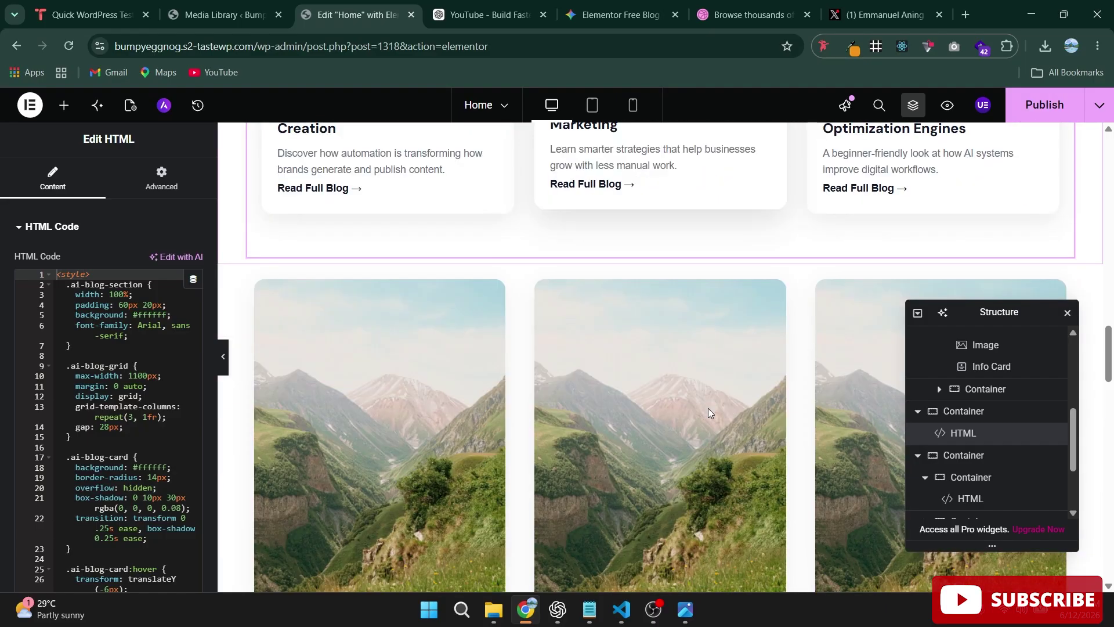
scroll(708, 409, up, 3)
scroll(708, 409, up, 18)
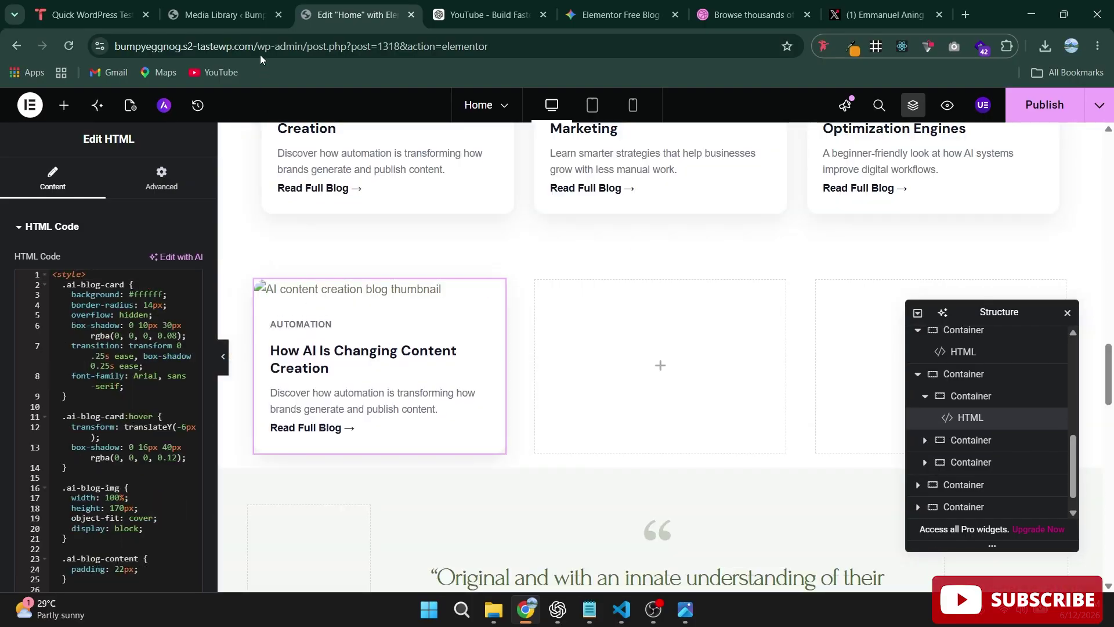
click(232, 14)
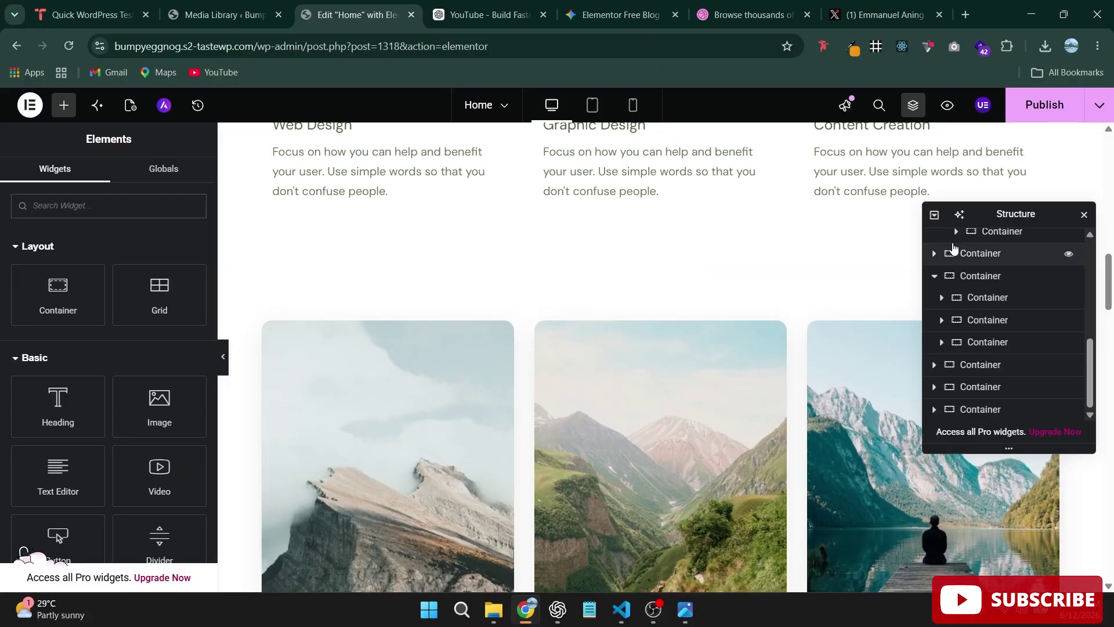
drag(1020, 216, 1057, 164)
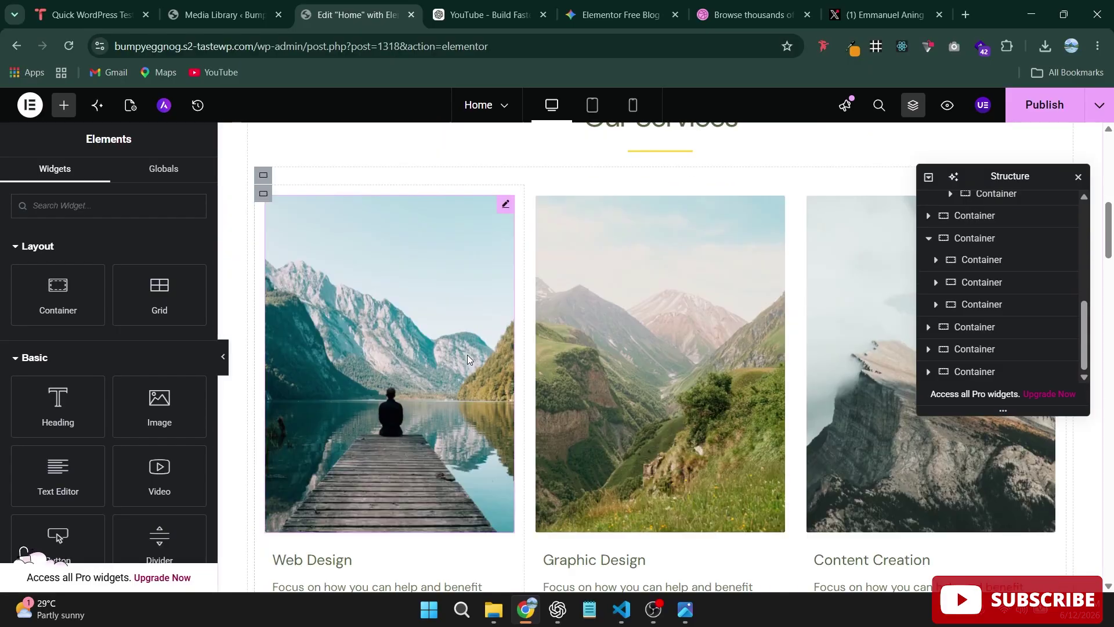
scroll(467, 359, down, 10)
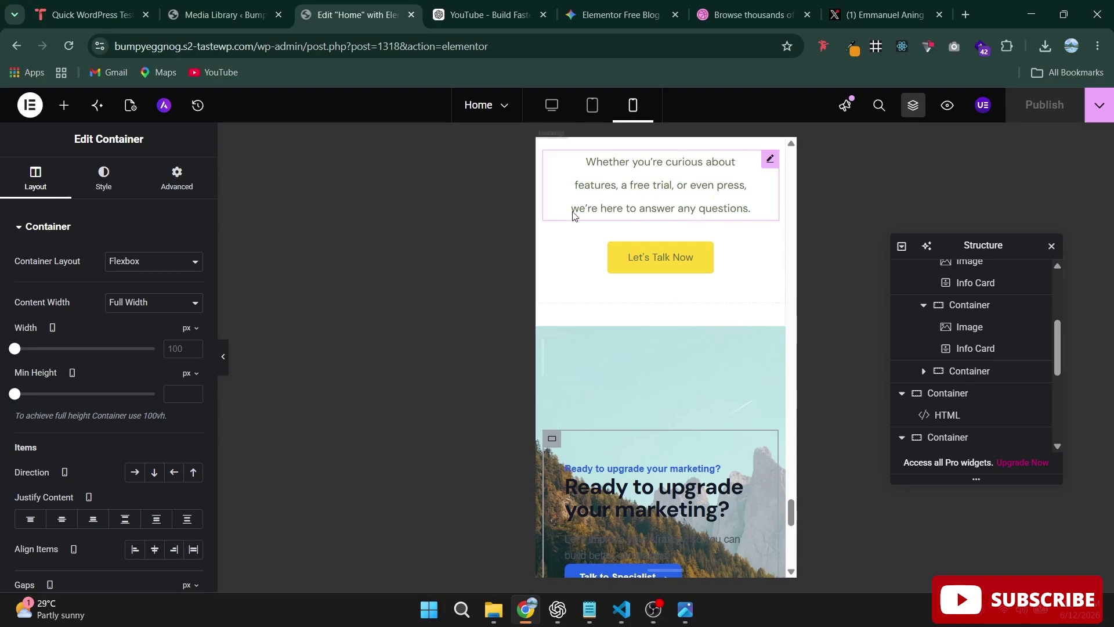
Step: Switch the Home page preview to desktop and examine its sections from the marketing banner up to Our Services
click(563, 104)
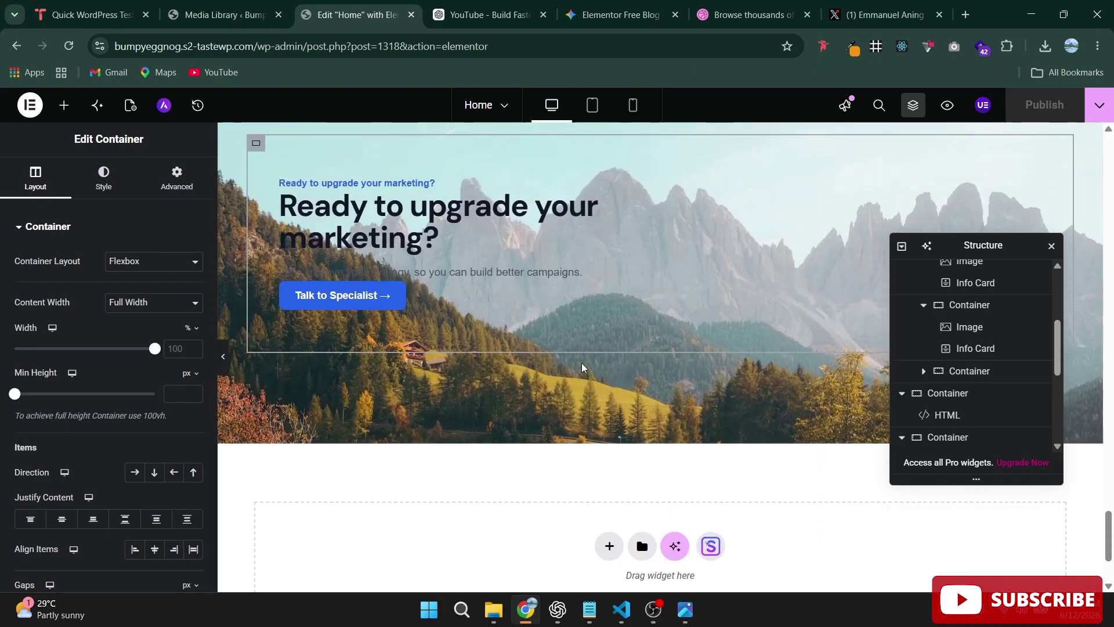
scroll(651, 370, up, 10)
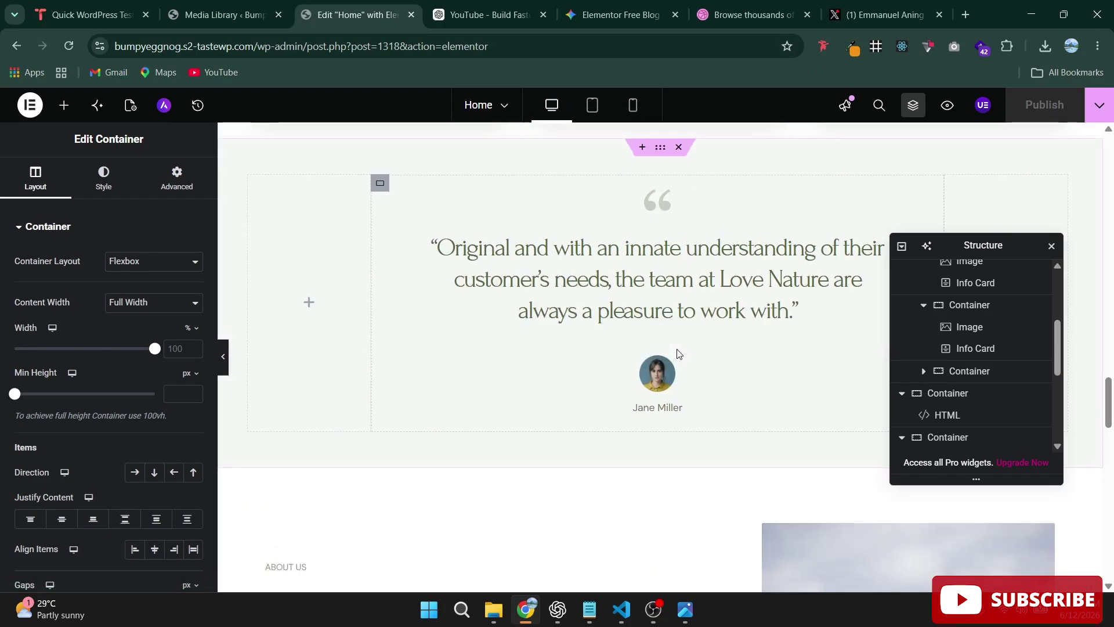
scroll(679, 354, up, 5)
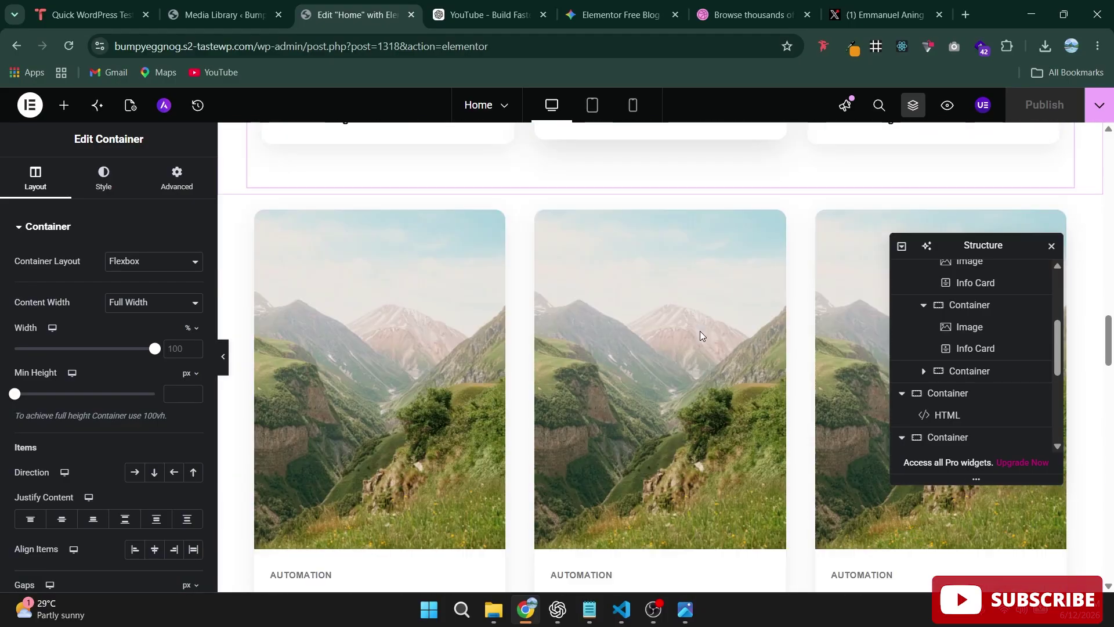
scroll(700, 335, up, 10)
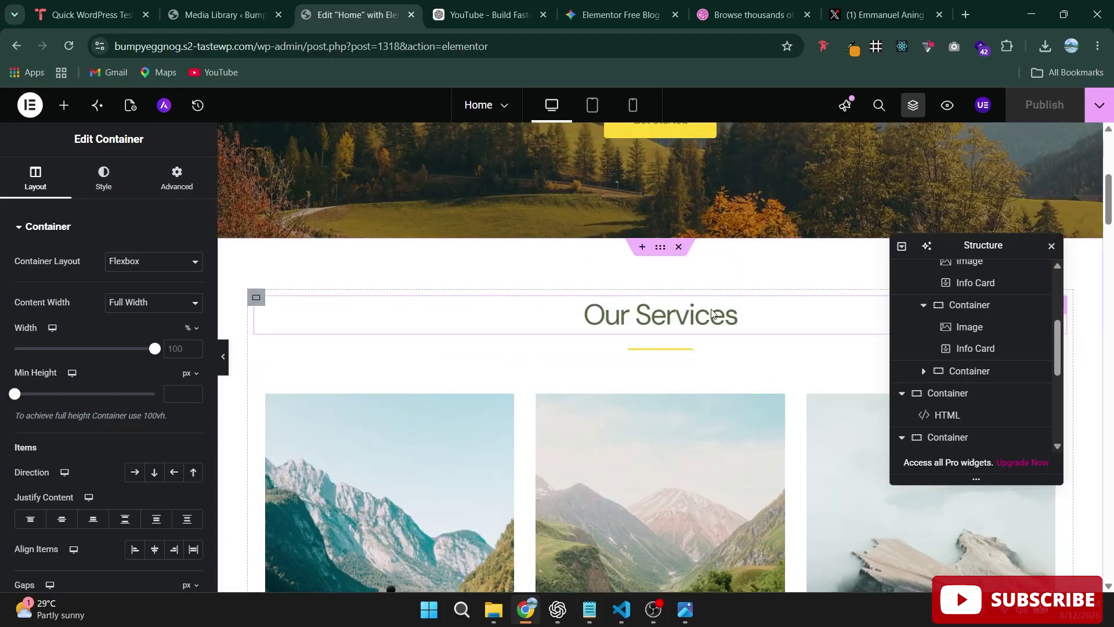
Step: Switch to the Gemini conversation with the marketing banner code and open a blank tab in Notepad
click(604, 11)
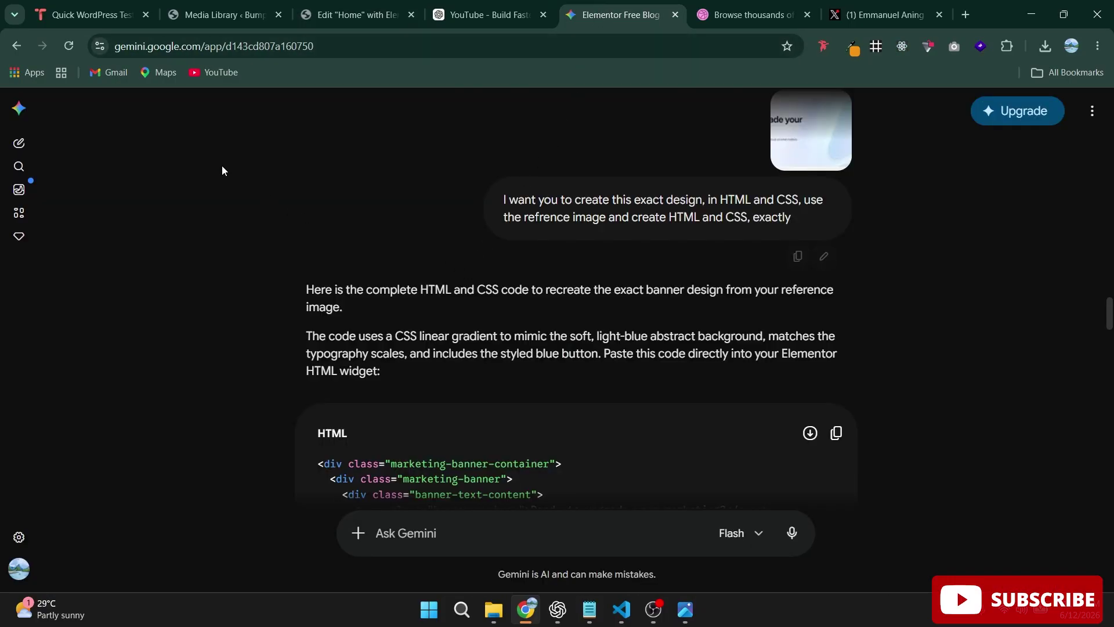
click(489, 19)
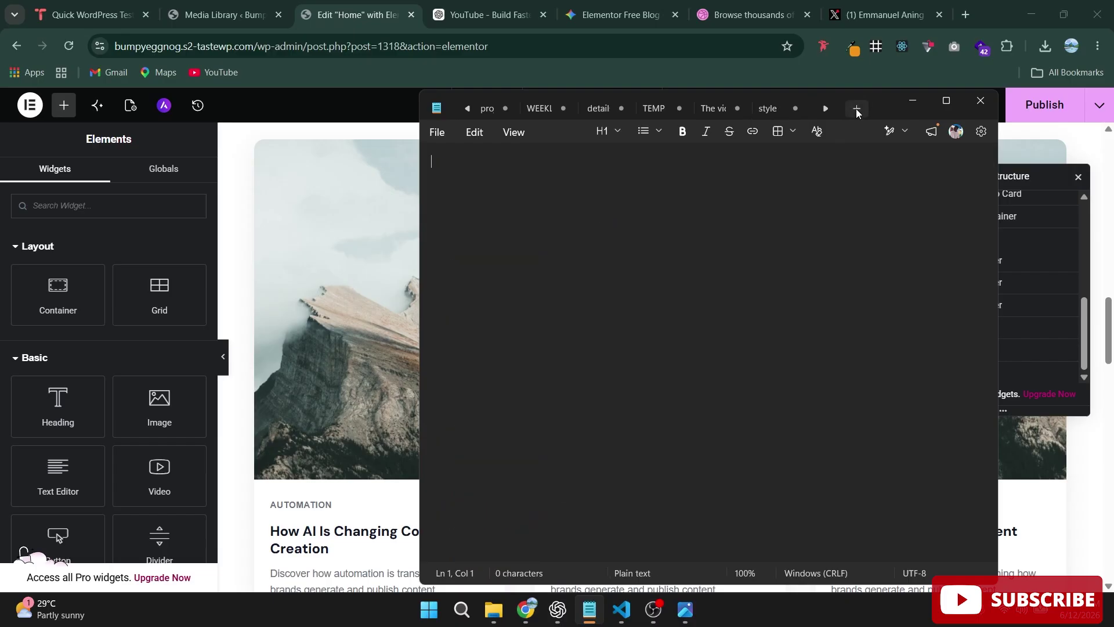
click(856, 109)
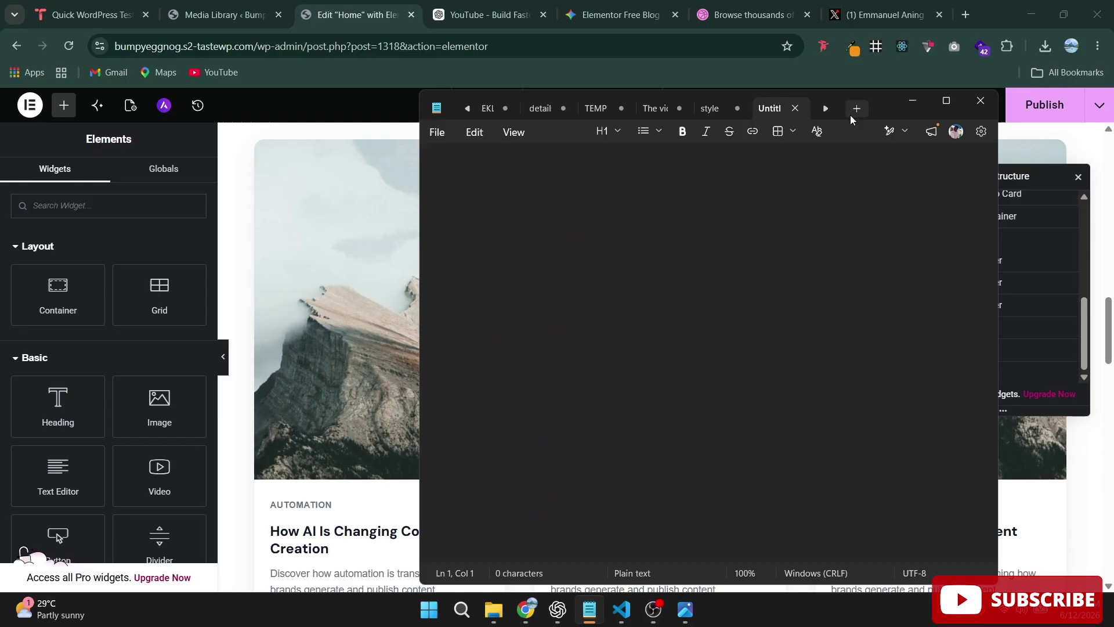
Step: Search the ChatGPT conversation for the prompt with the three-card reference image and its build instructions
click(330, 108)
scroll(500, 353, down, 10)
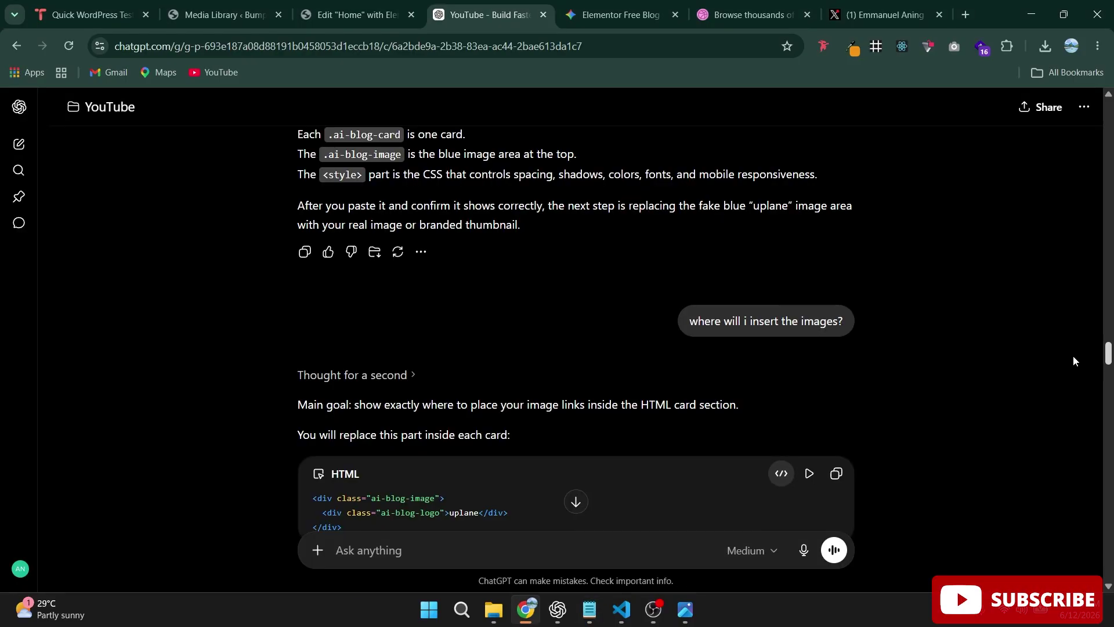
scroll(1073, 355, up, 3)
scroll(1071, 348, down, 6)
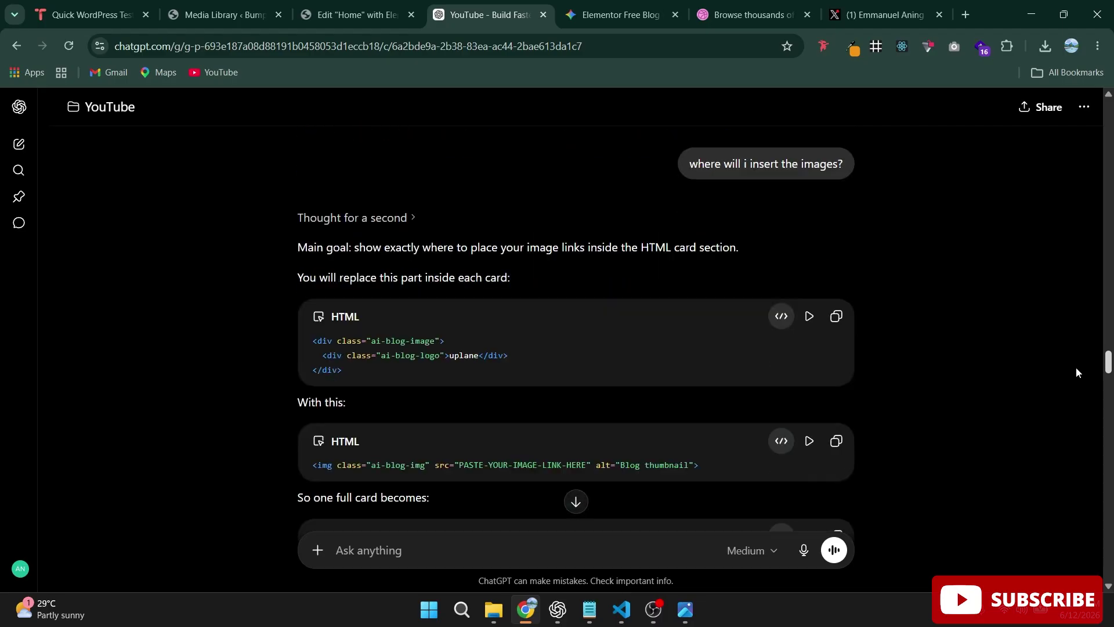
scroll(1077, 371, down, 7)
scroll(1074, 361, up, 15)
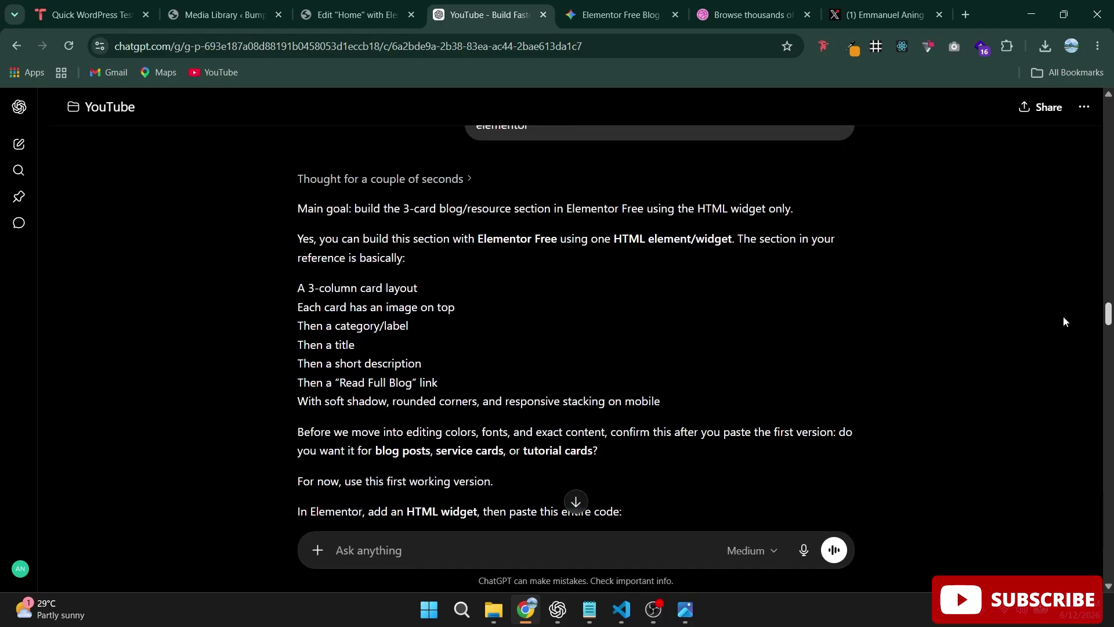
scroll(1062, 313, up, 3)
scroll(1061, 311, down, 15)
scroll(1070, 350, up, 11)
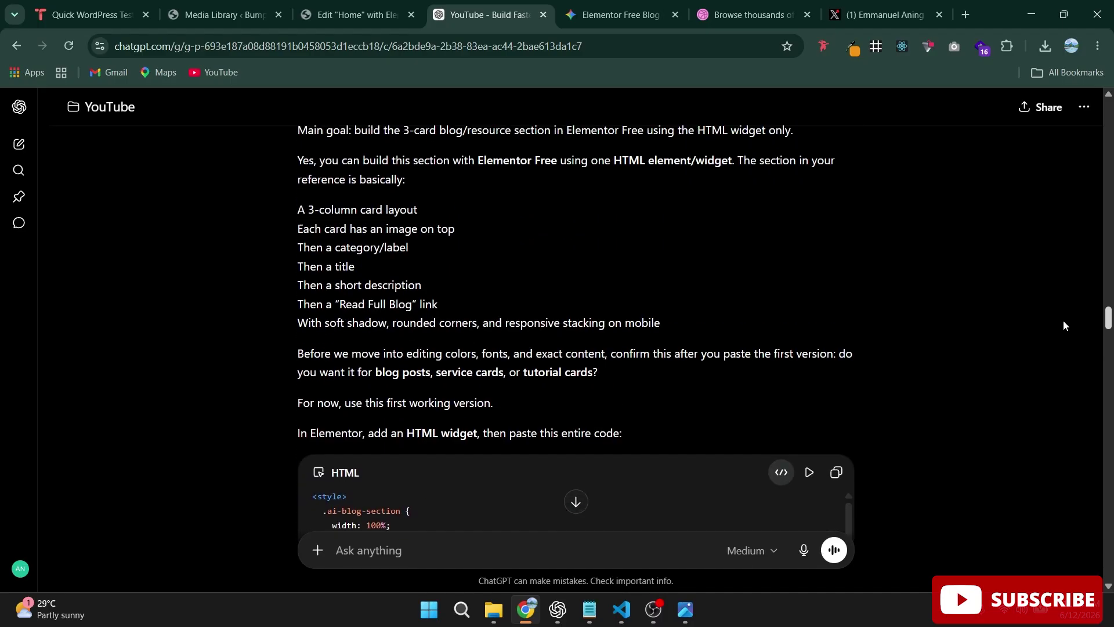
scroll(1064, 321, up, 8)
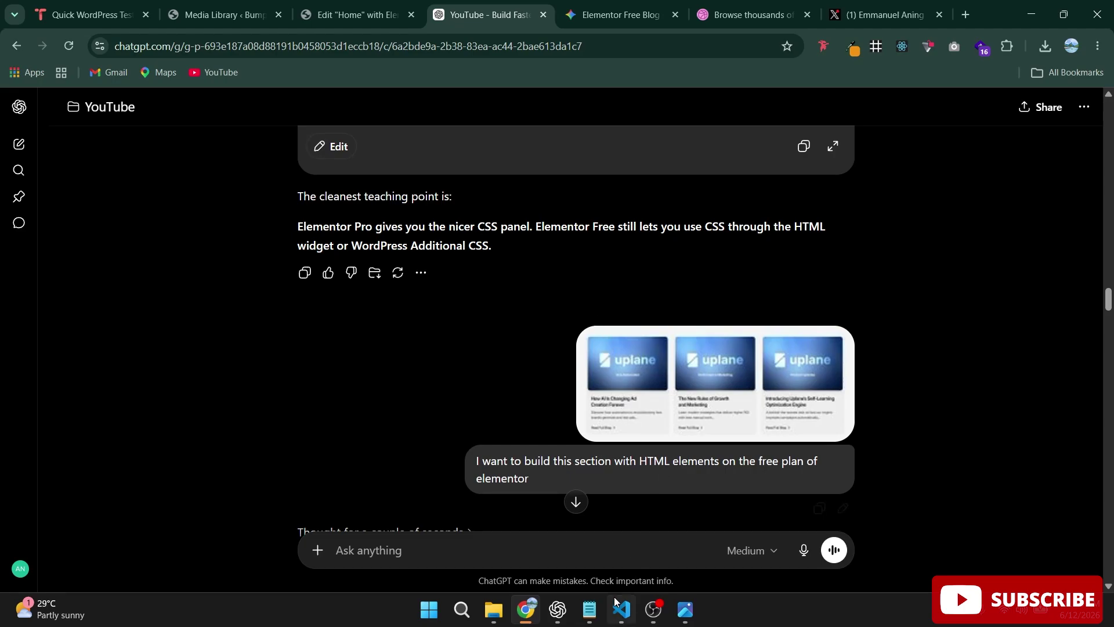
Step: Examine the Home page in Elementor from the hero to the testimonial, checking the services image and info card widgets
mouse_move(552, 601)
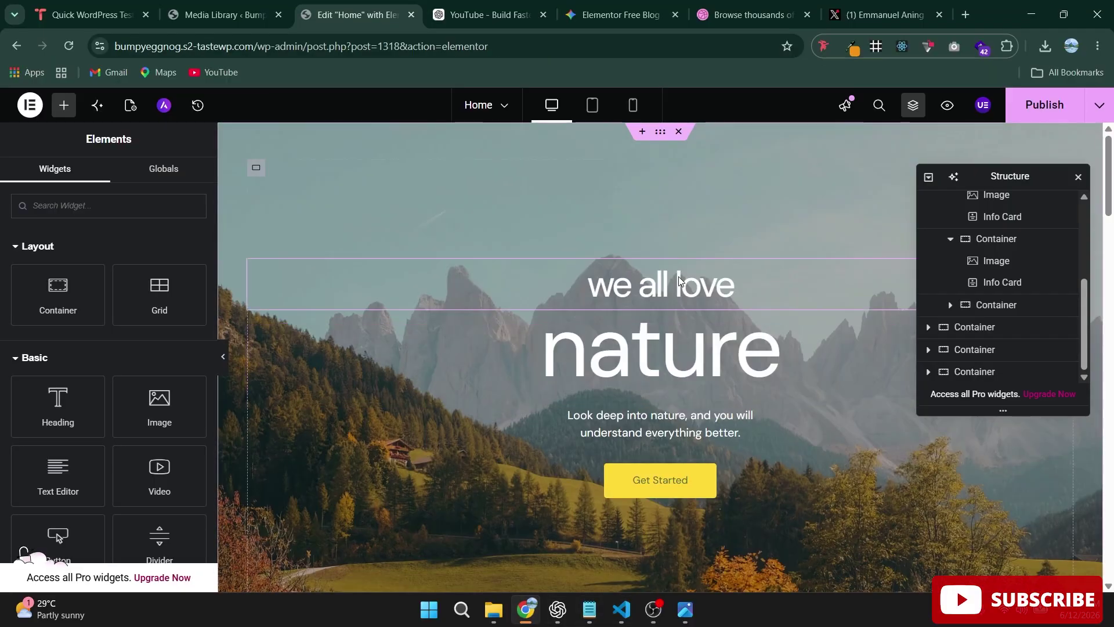
scroll(679, 278, down, 5)
scroll(679, 279, up, 3)
scroll(679, 278, down, 2)
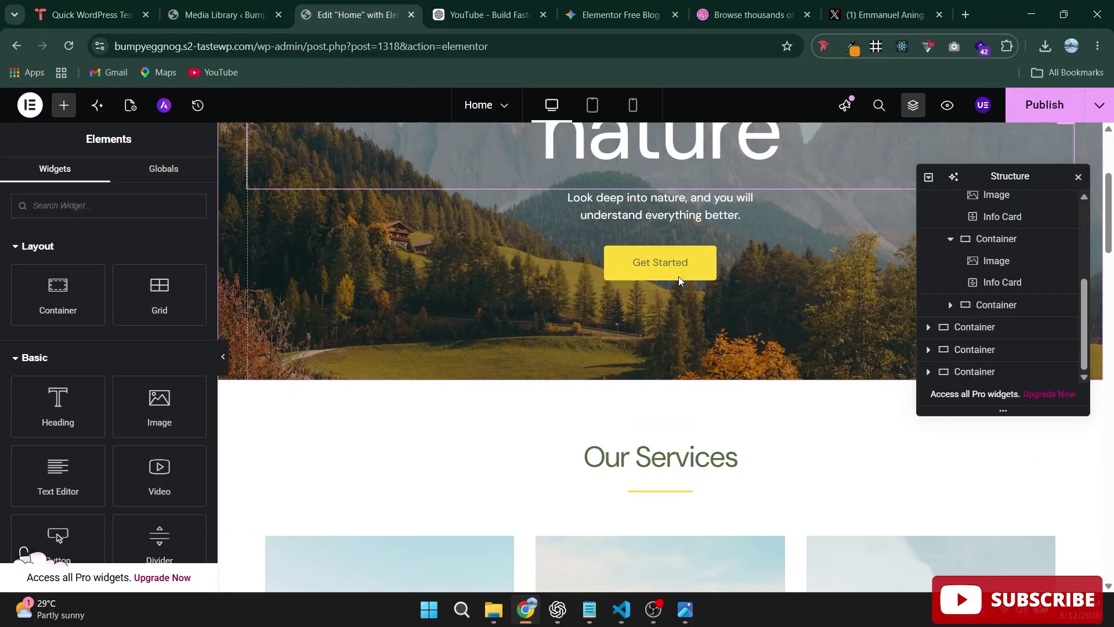
scroll(678, 277, down, 5)
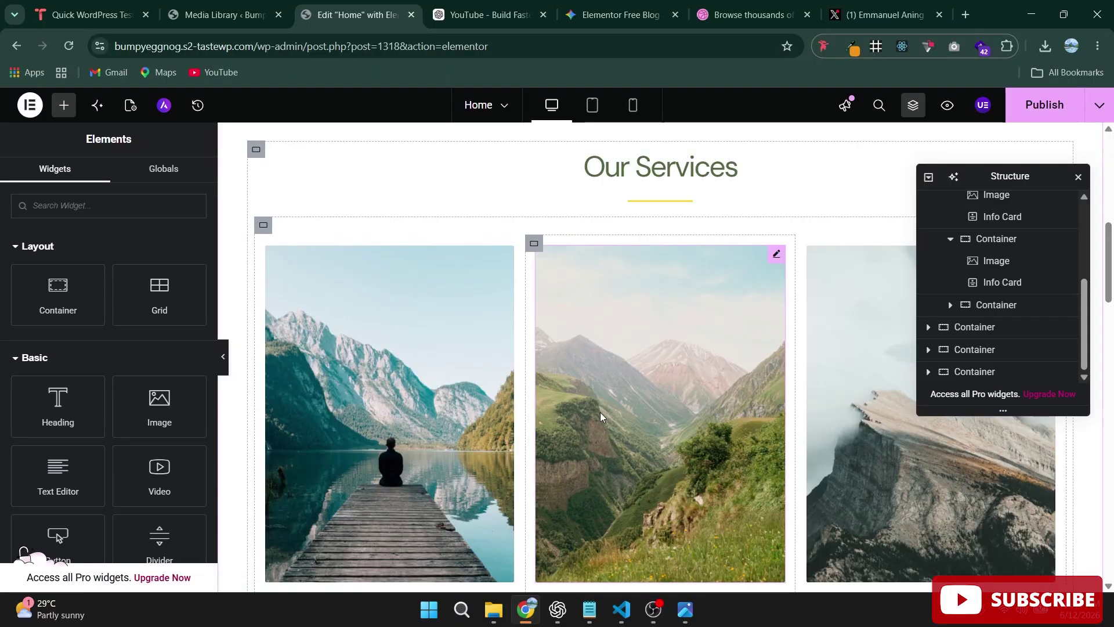
scroll(581, 389, down, 5)
scroll(453, 377, up, 4)
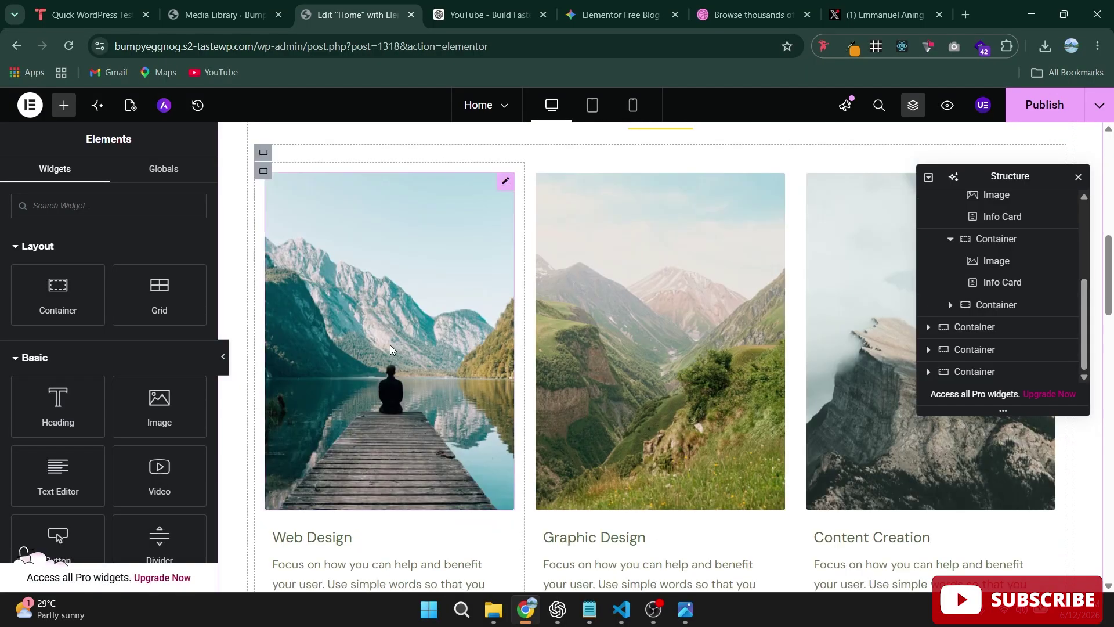
click(390, 346)
scroll(644, 349, down, 5)
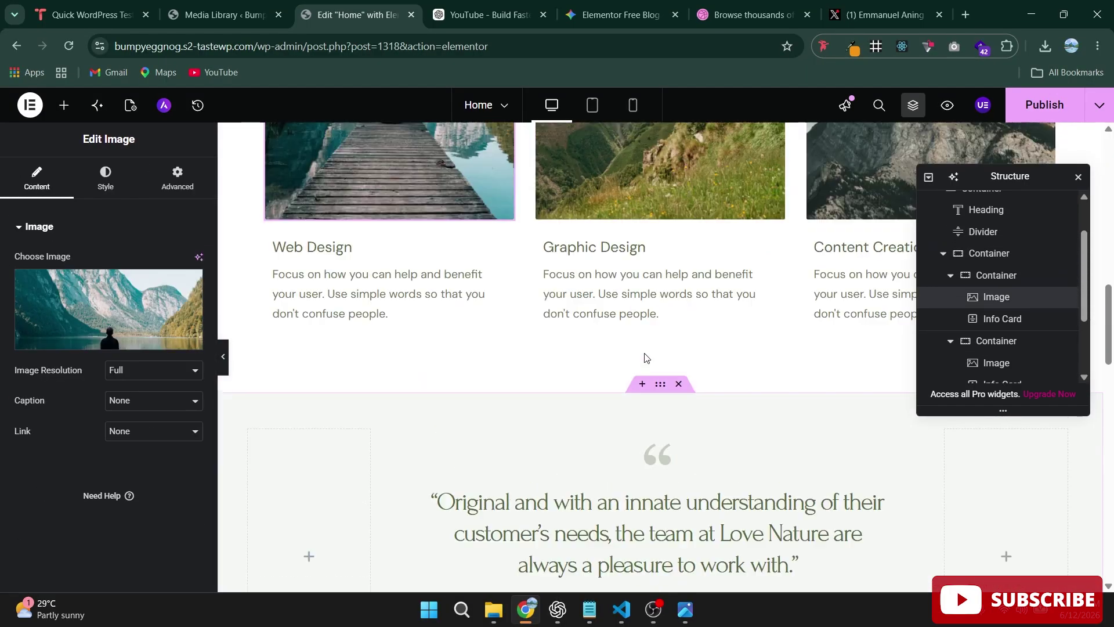
scroll(646, 355, up, 5)
scroll(646, 358, down, 5)
click(629, 285)
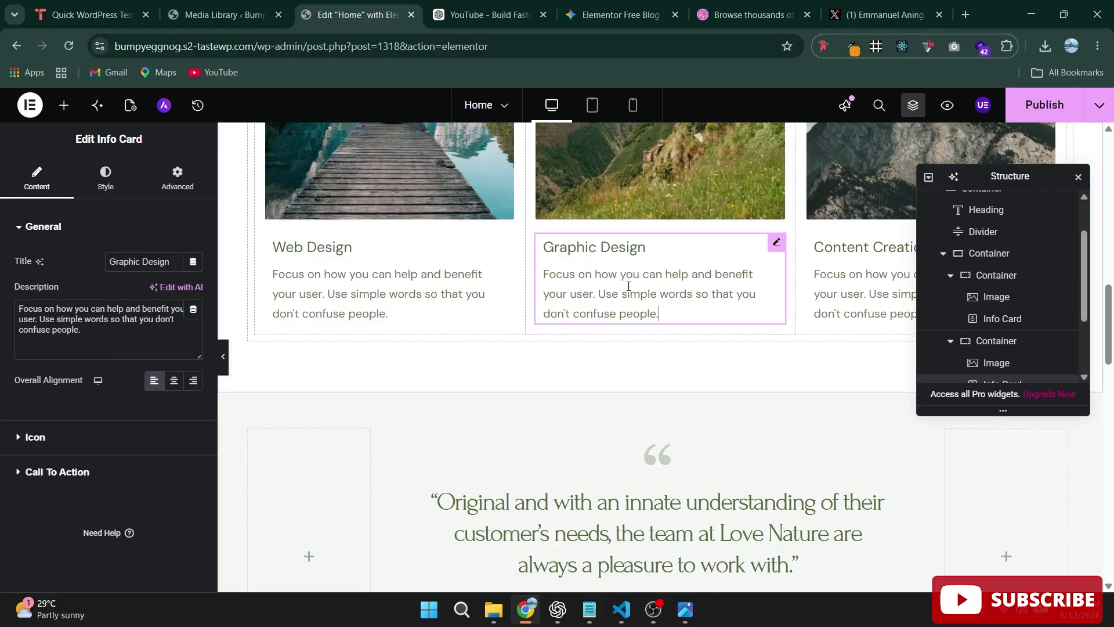
scroll(662, 302, down, 5)
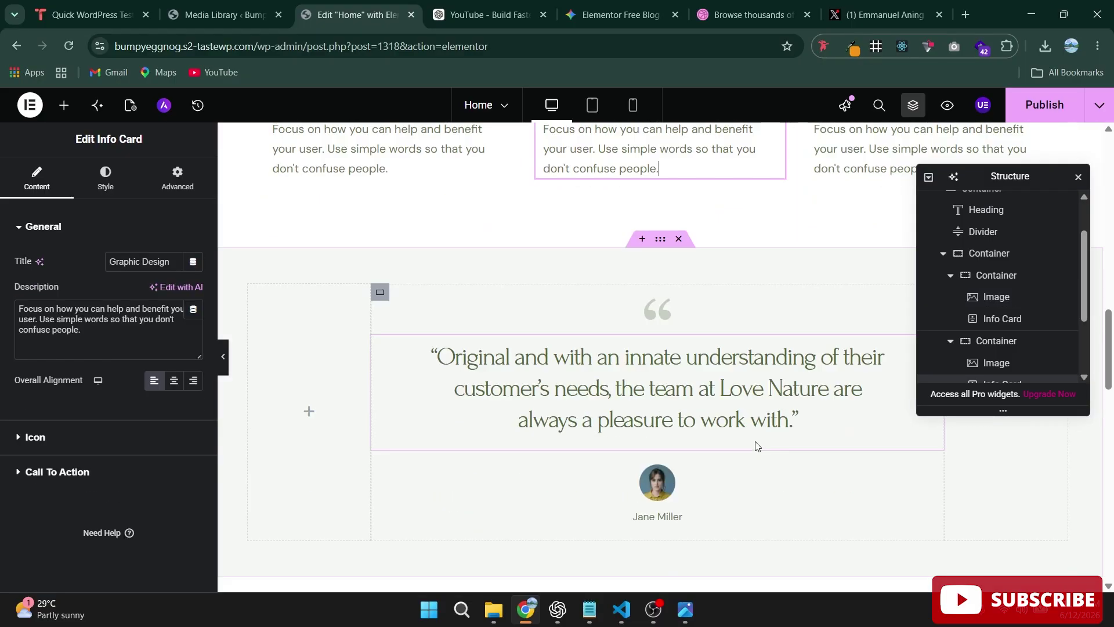
scroll(586, 400, up, 5)
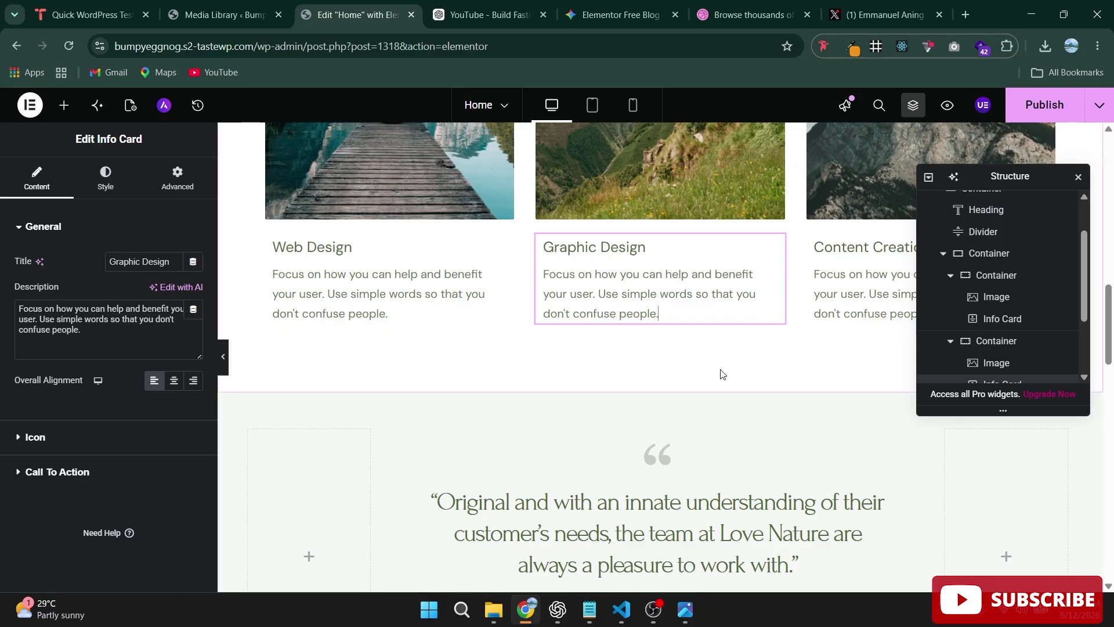
Step: Insert an empty section placeholder between the Our Services section and the testimonial section
click(642, 383)
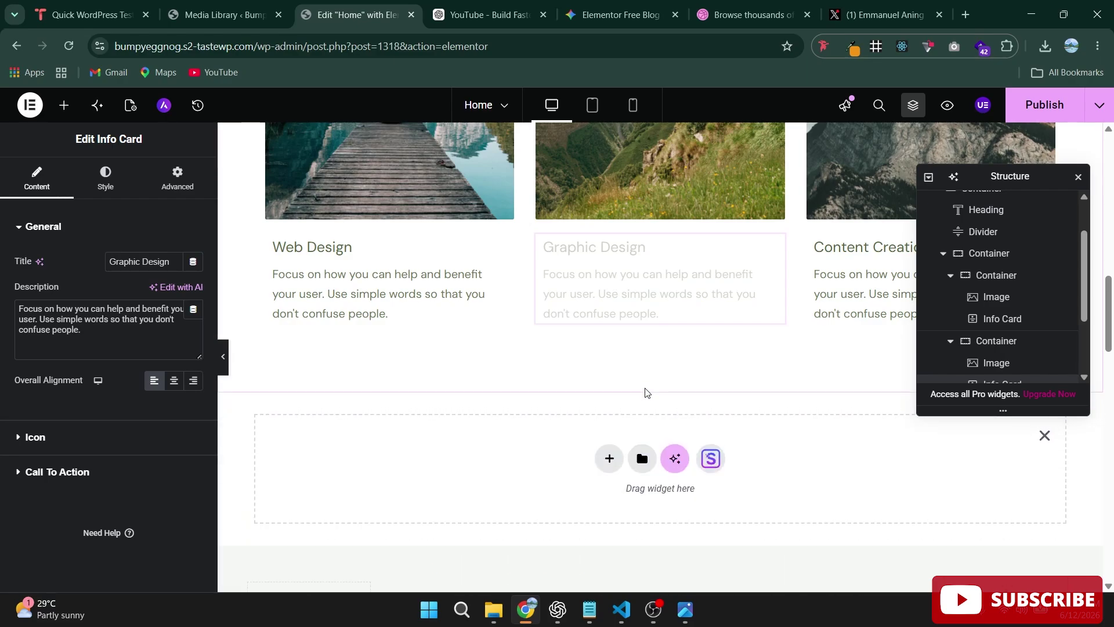
scroll(685, 285, down, 5)
scroll(652, 258, up, 4)
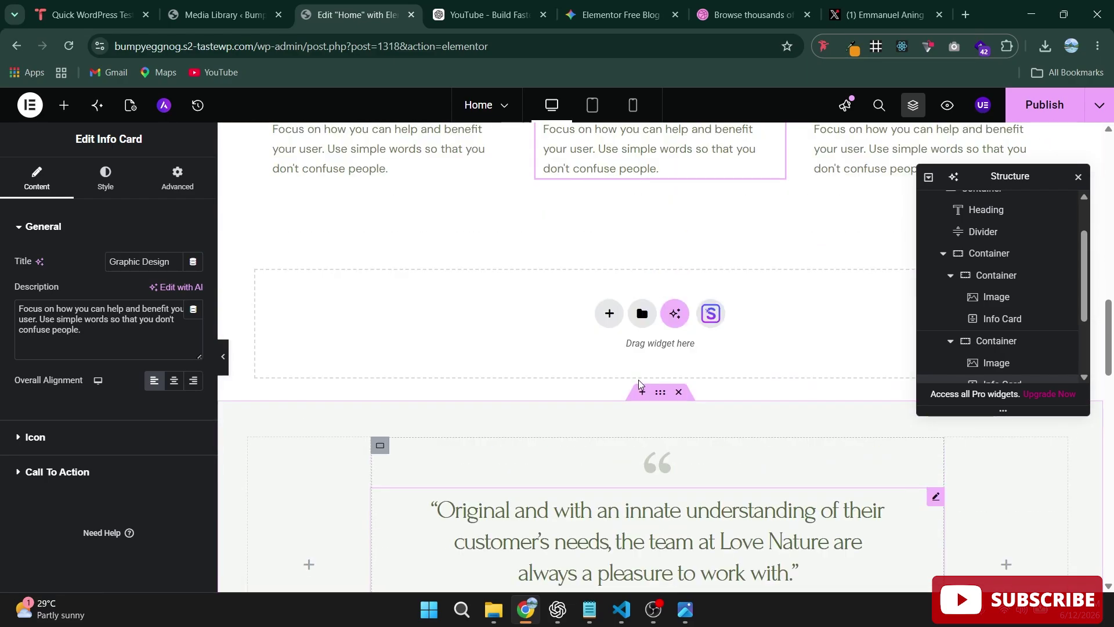
Step: Compare the three-card reference image in the ChatGPT conversation with the services cards on the Elementor page
click(468, 18)
scroll(716, 343, down, 3)
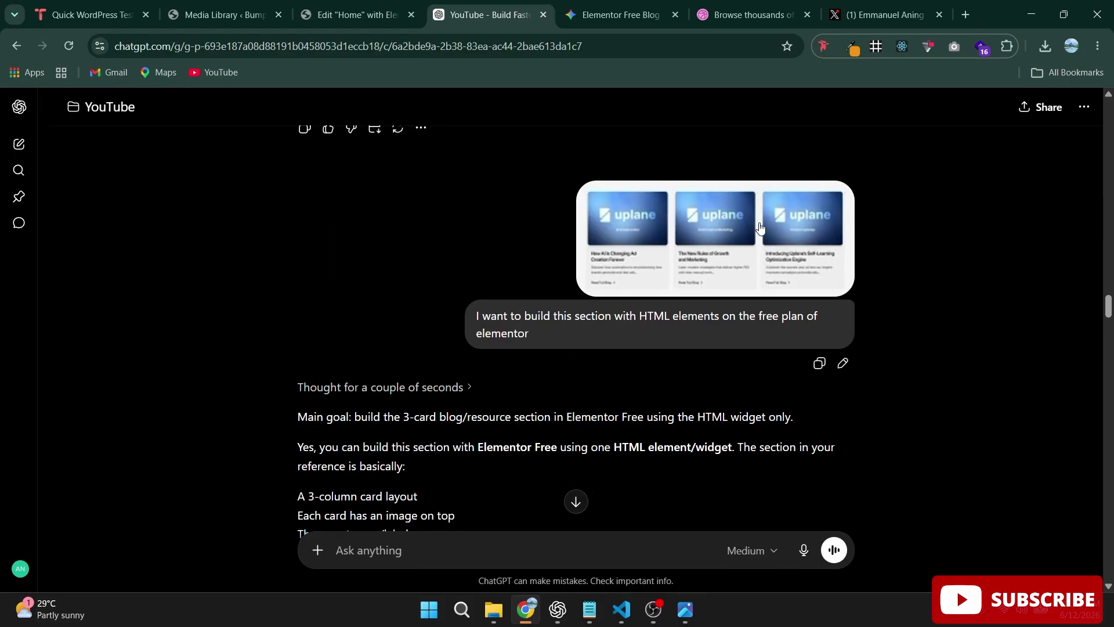
click(370, 20)
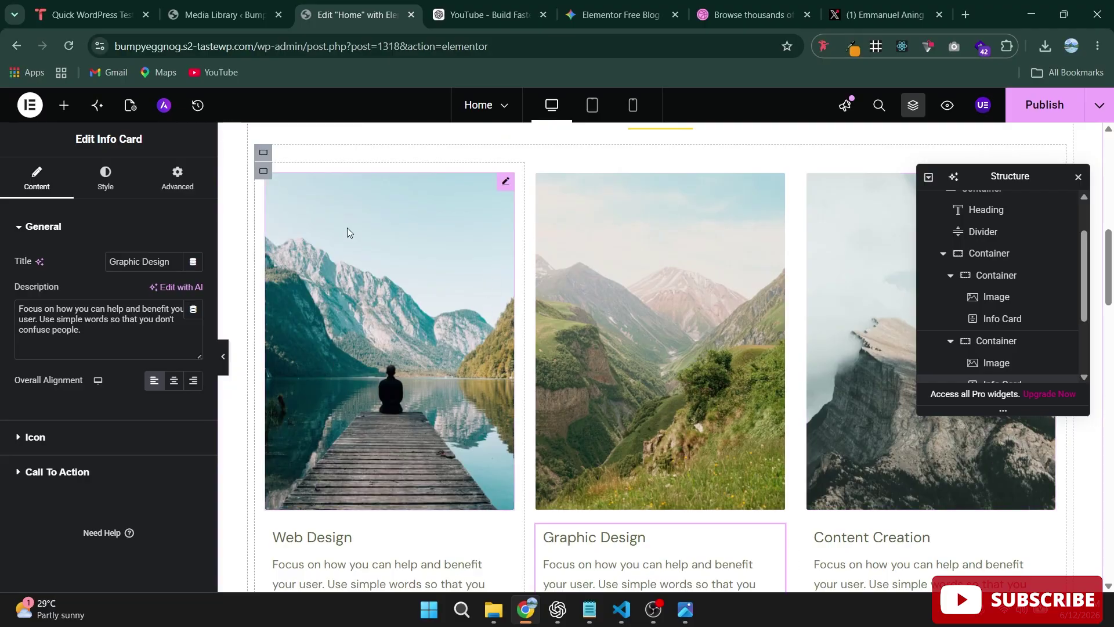
scroll(347, 232, down, 3)
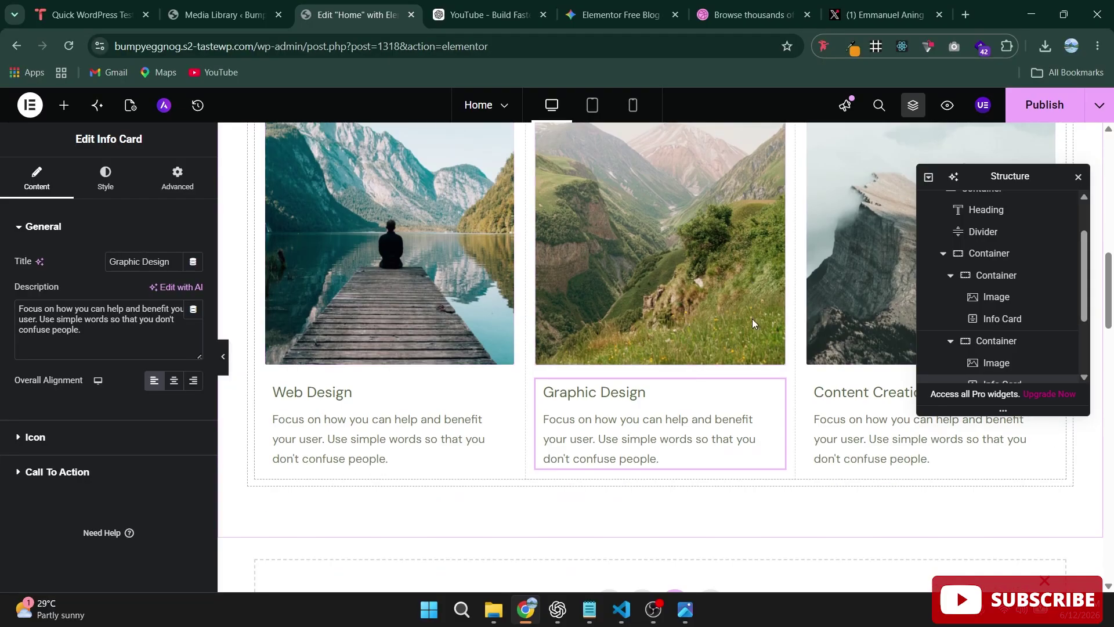
click(490, 15)
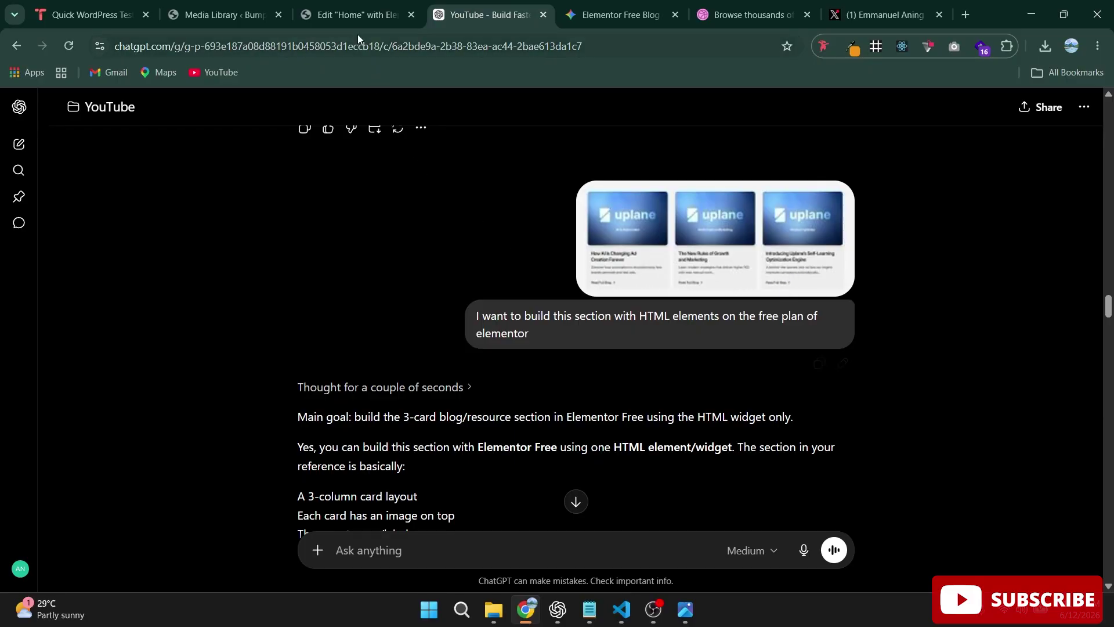
click(355, 14)
scroll(716, 277, up, 3)
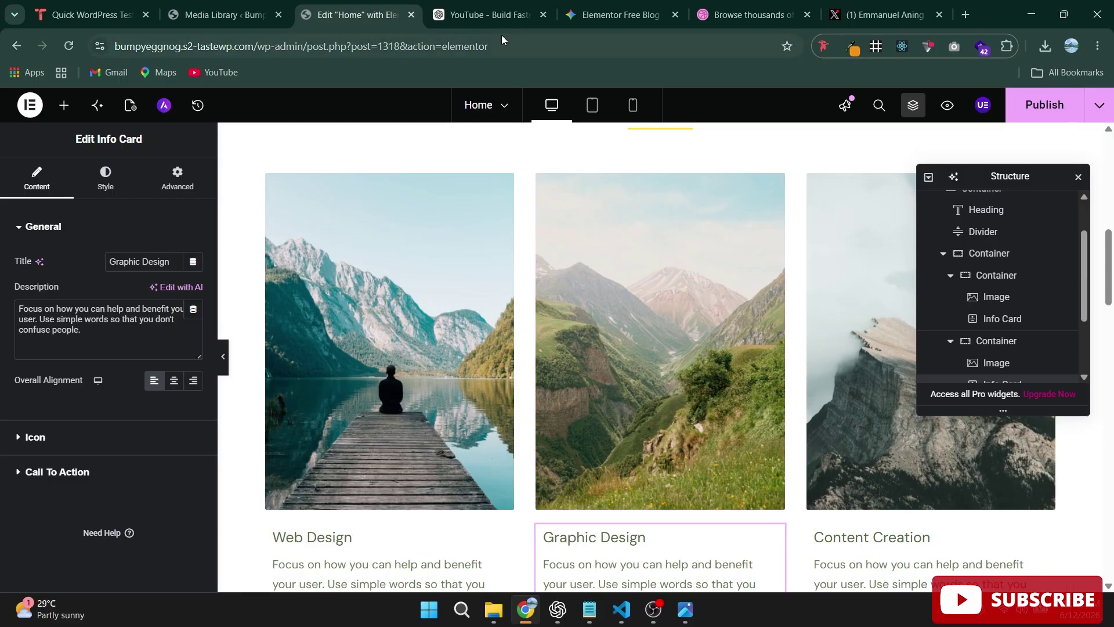
Step: Switch to ChatGPT and locate the HTML widget code for the three-card blog section below the reference prompt
click(483, 17)
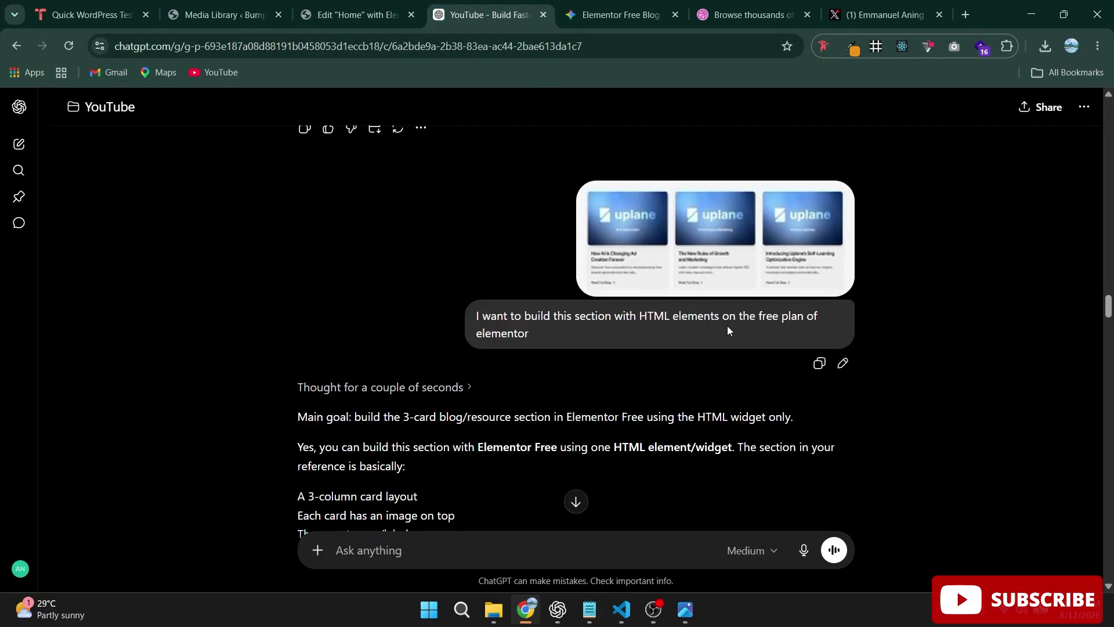
scroll(680, 384, down, 4)
scroll(668, 364, down, 7)
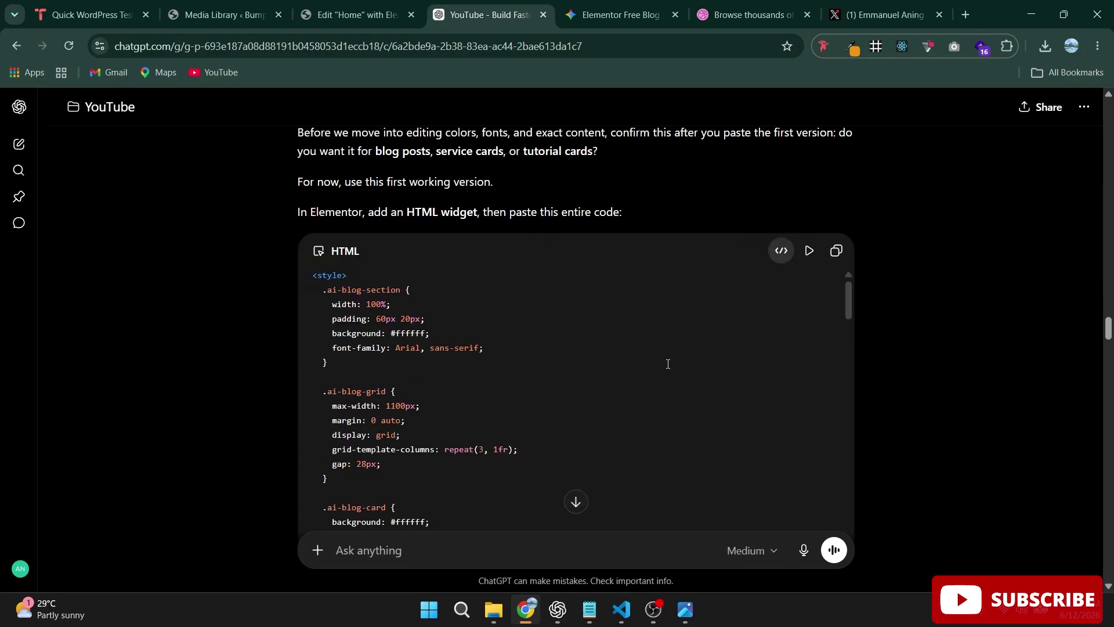
scroll(644, 358, up, 5)
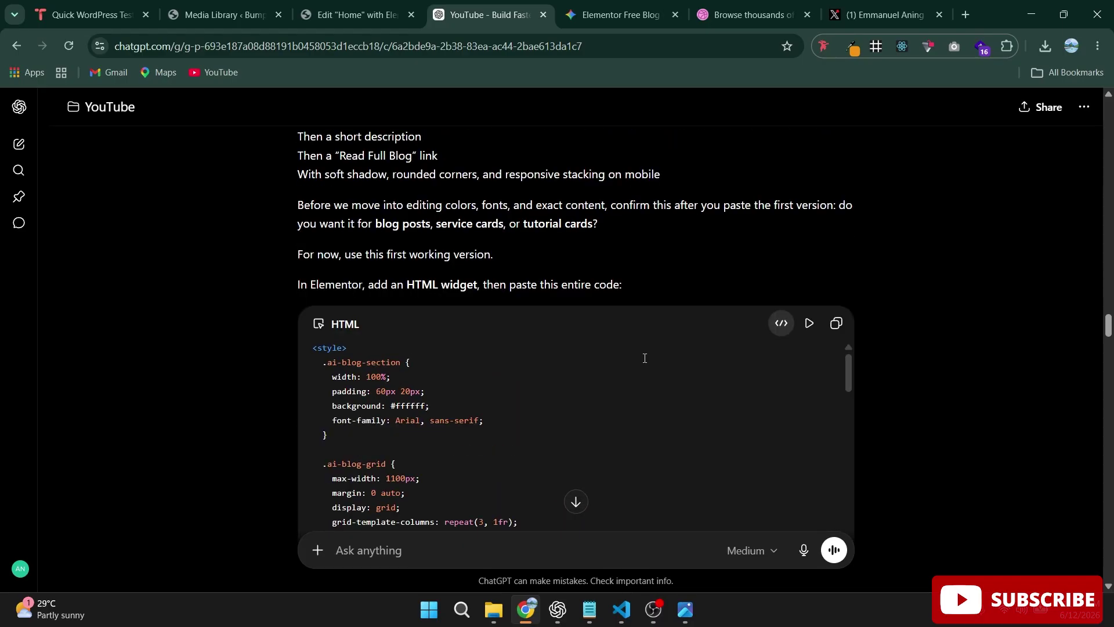
Step: Review the HTML widget instructions, the reference prompt and the explanation of the generated code in the ChatGPT conversation
drag(416, 284, 481, 285)
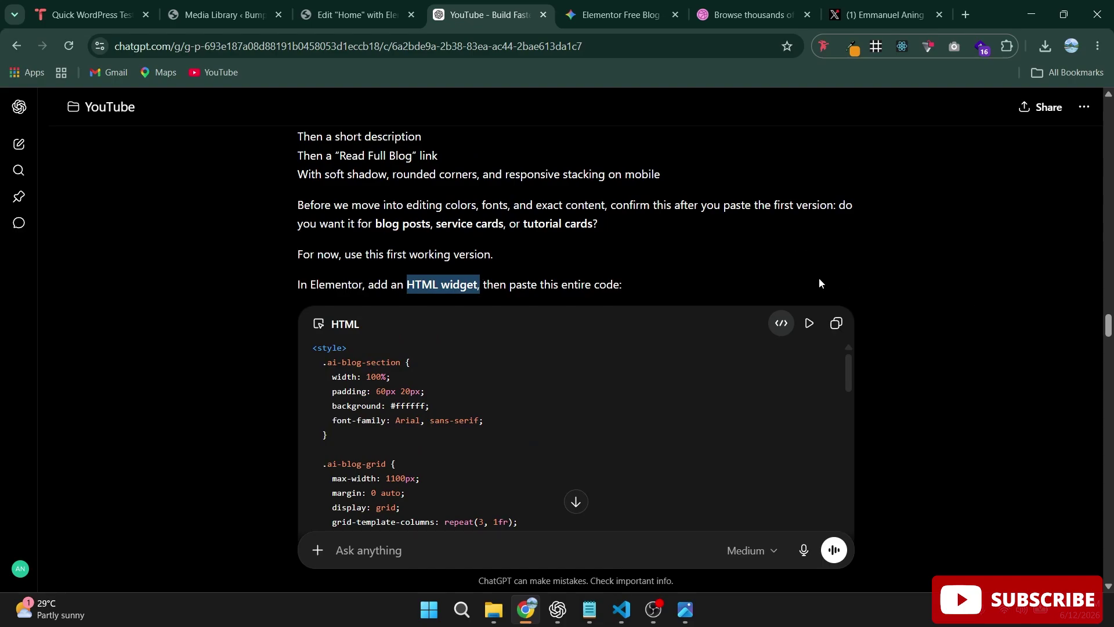
scroll(674, 312, up, 10)
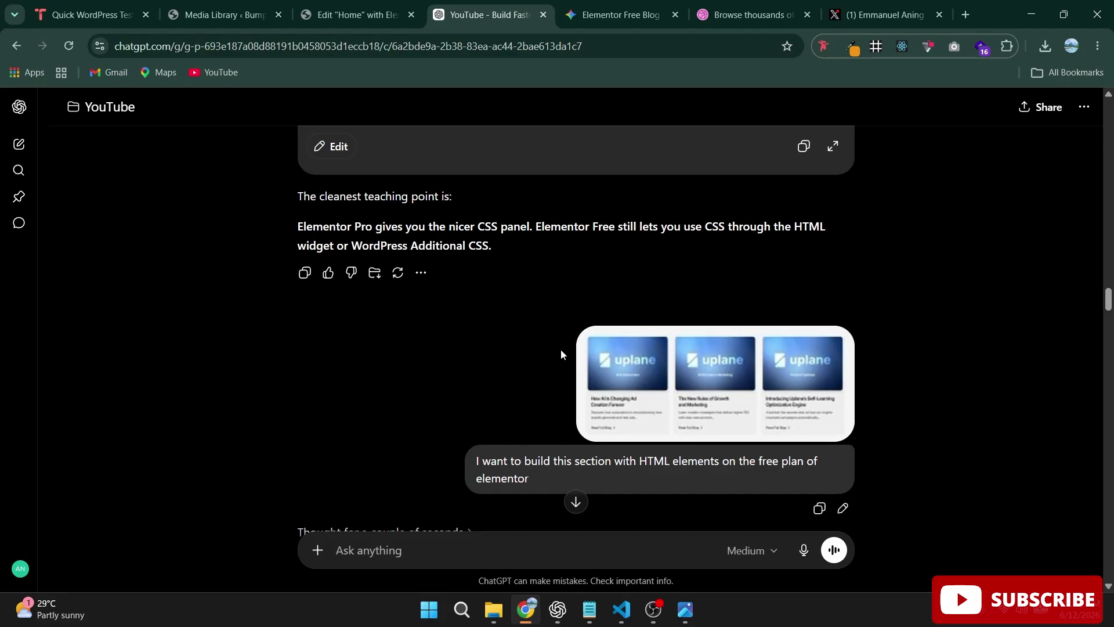
scroll(730, 312, down, 3)
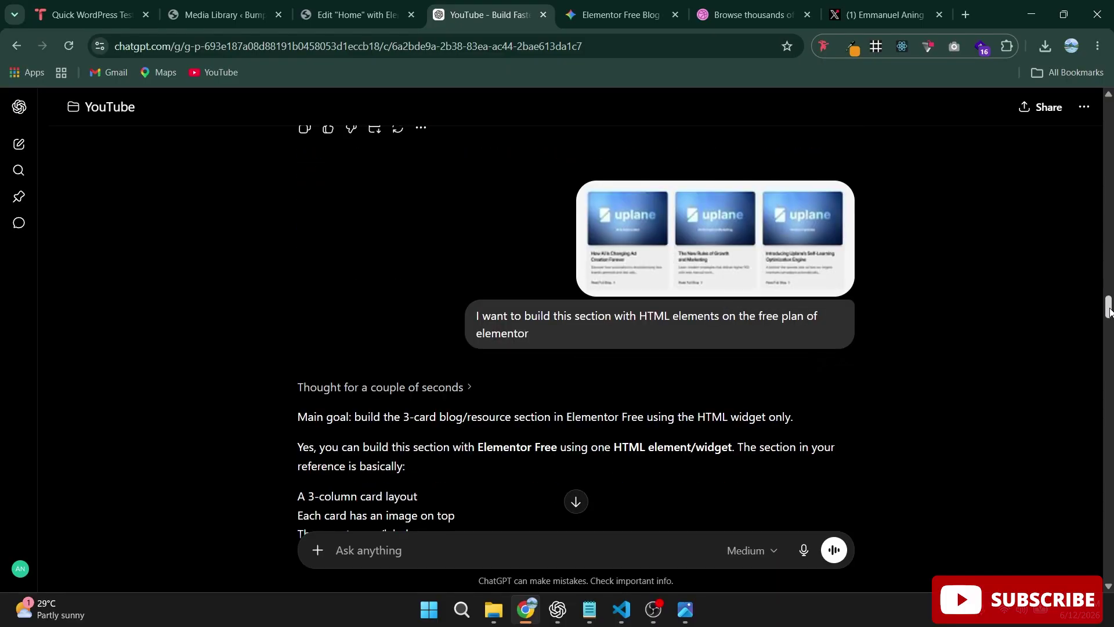
drag(1109, 312, 1109, 342)
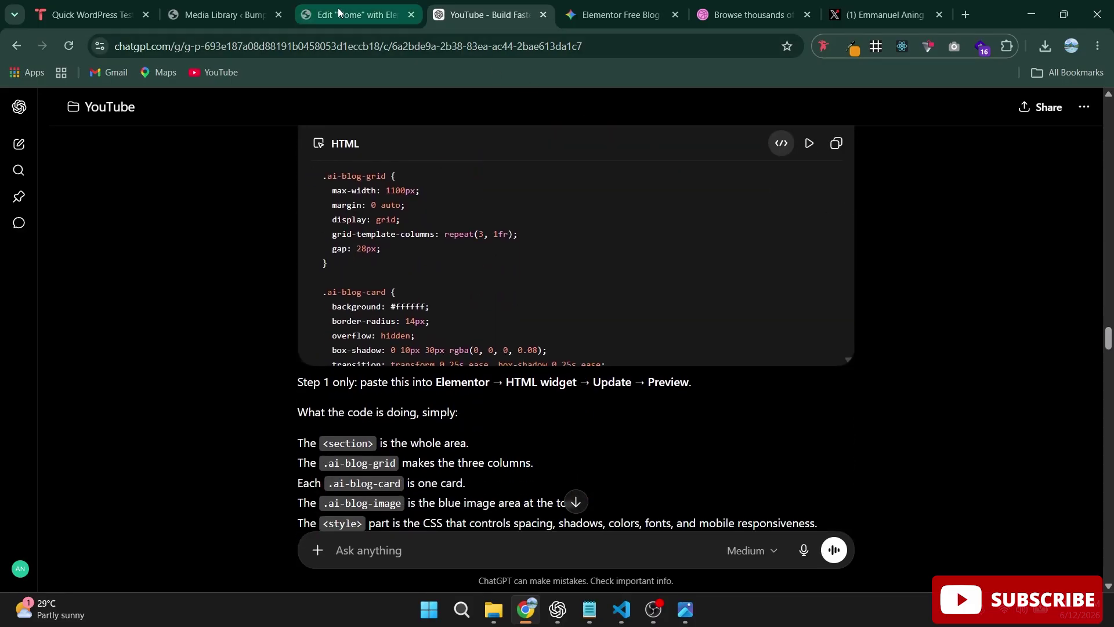
Step: Switch to the Elementor page and add a single-column container with downward direction in the placeholder above the testimonial
click(357, 14)
scroll(552, 317, down, 5)
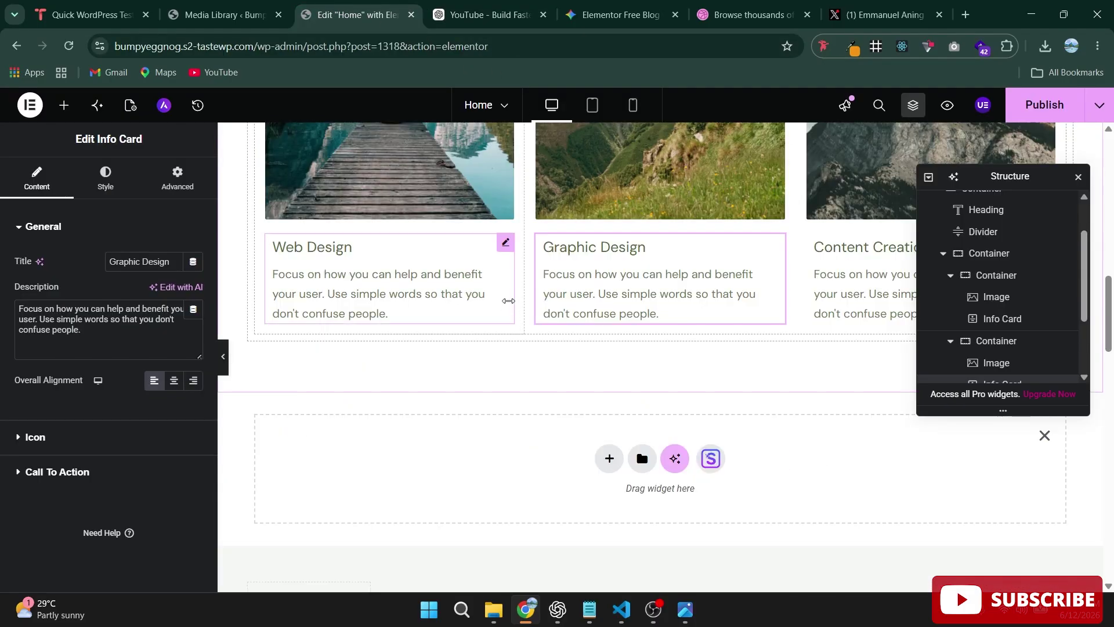
scroll(659, 336, down, 3)
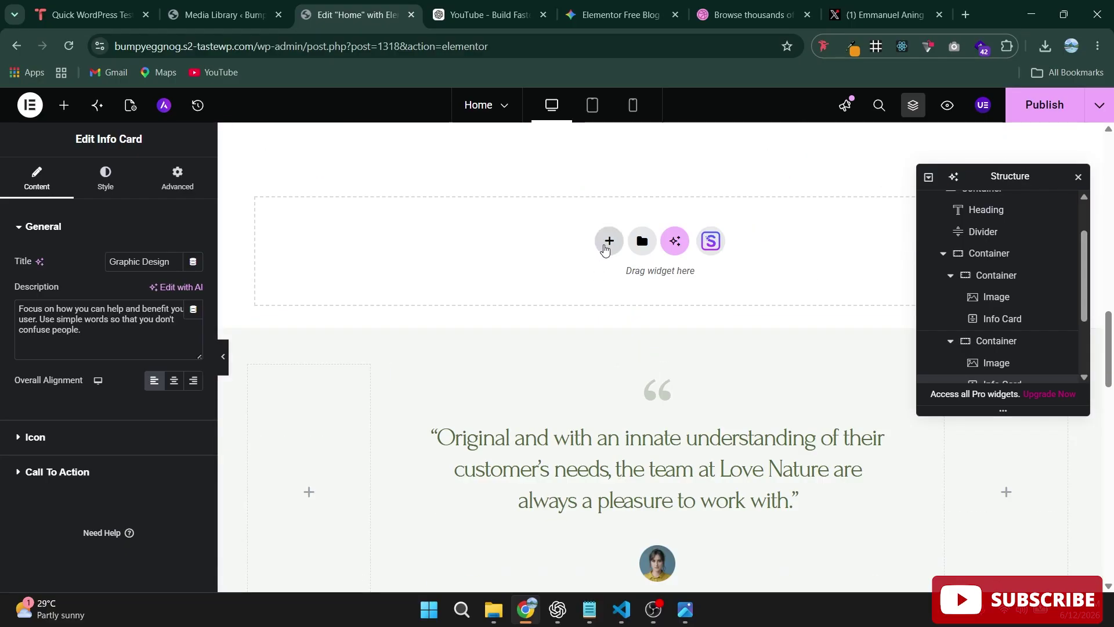
click(605, 248)
click(600, 290)
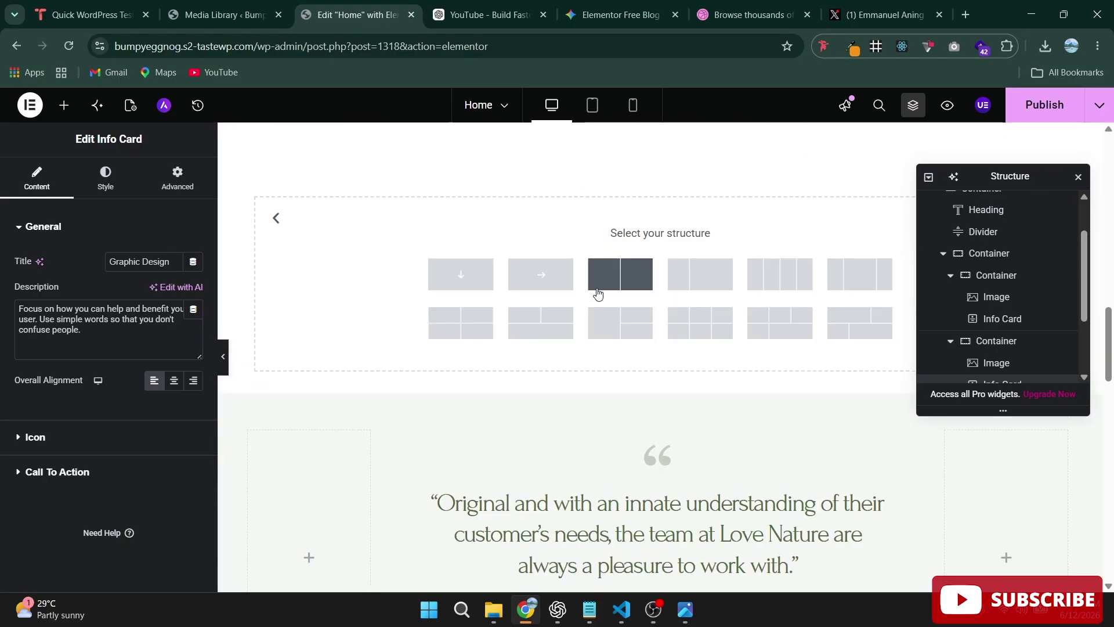
click(477, 279)
scroll(650, 264, up, 4)
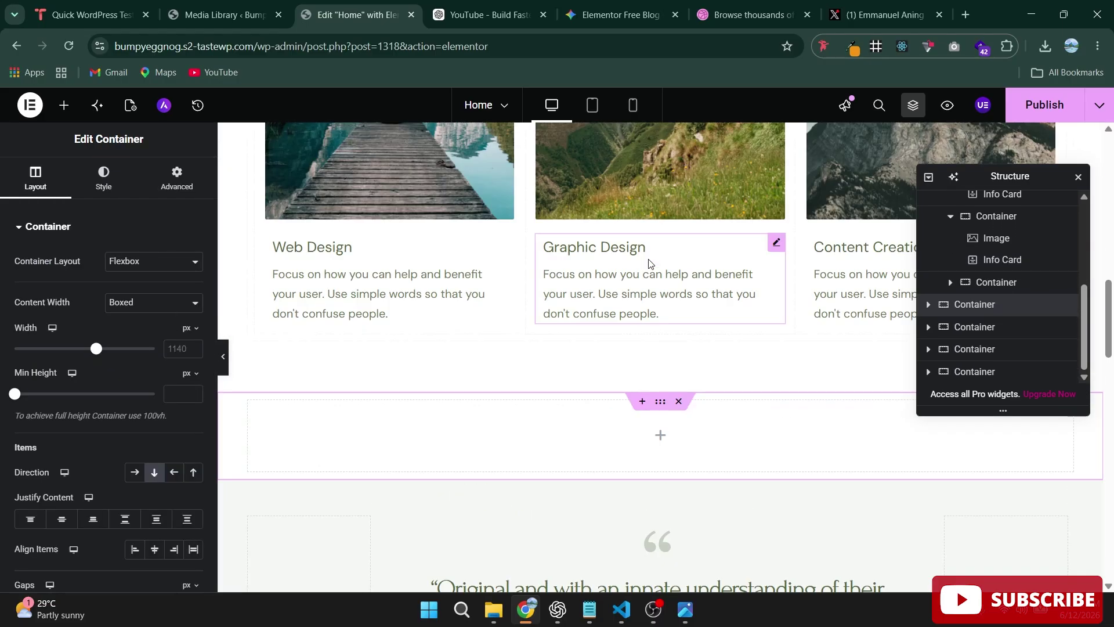
Step: Search the widgets for html and place an HTML widget in the new empty container
click(64, 107)
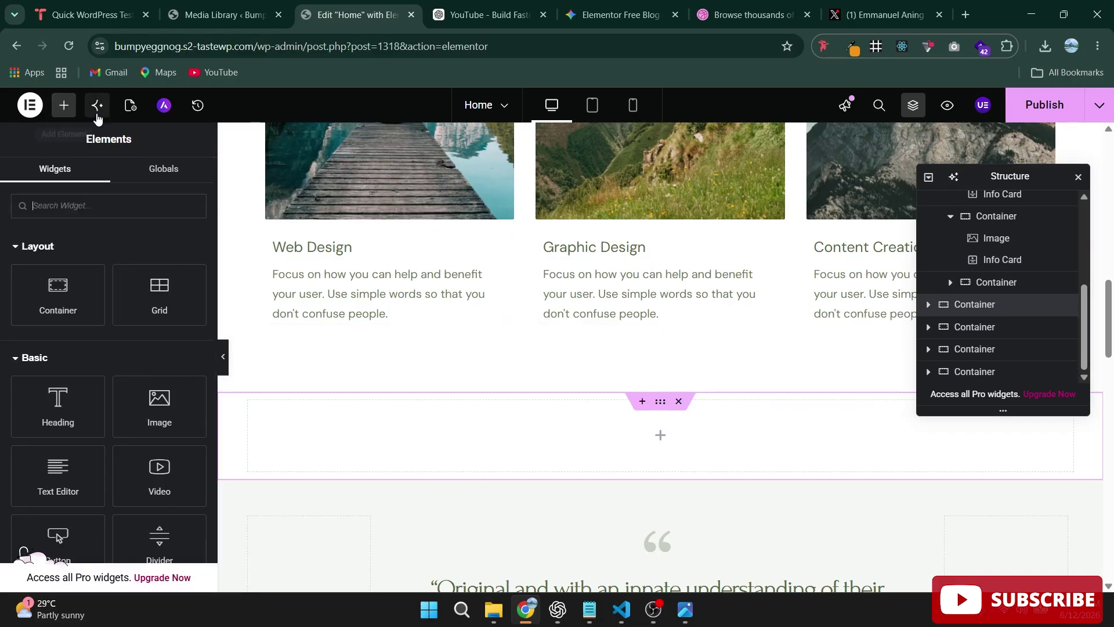
scroll(120, 364, down, 3)
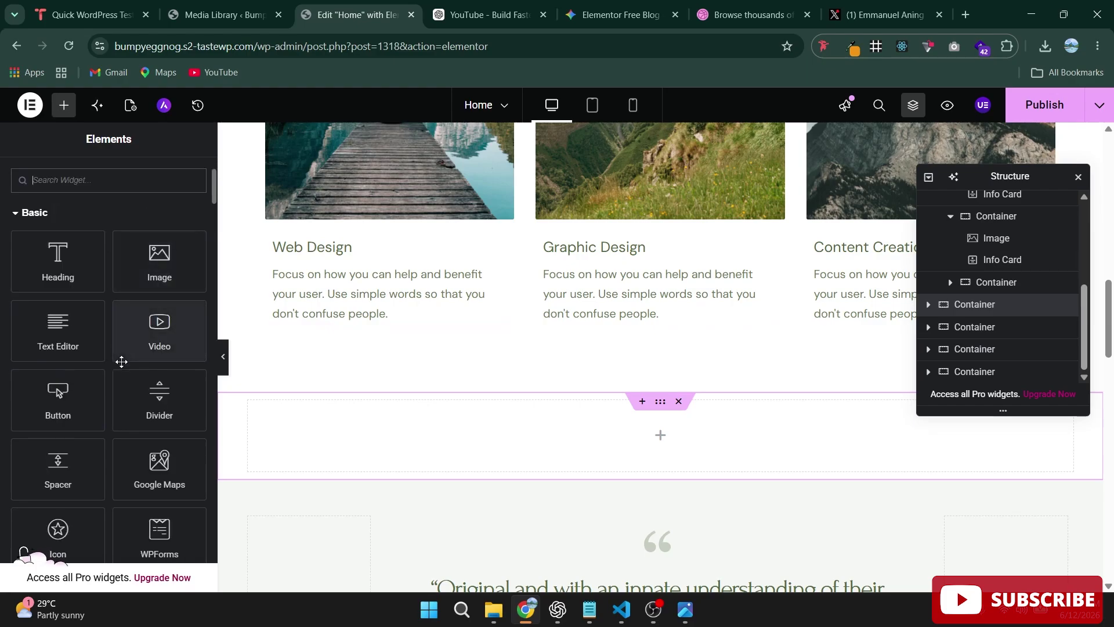
text(h)
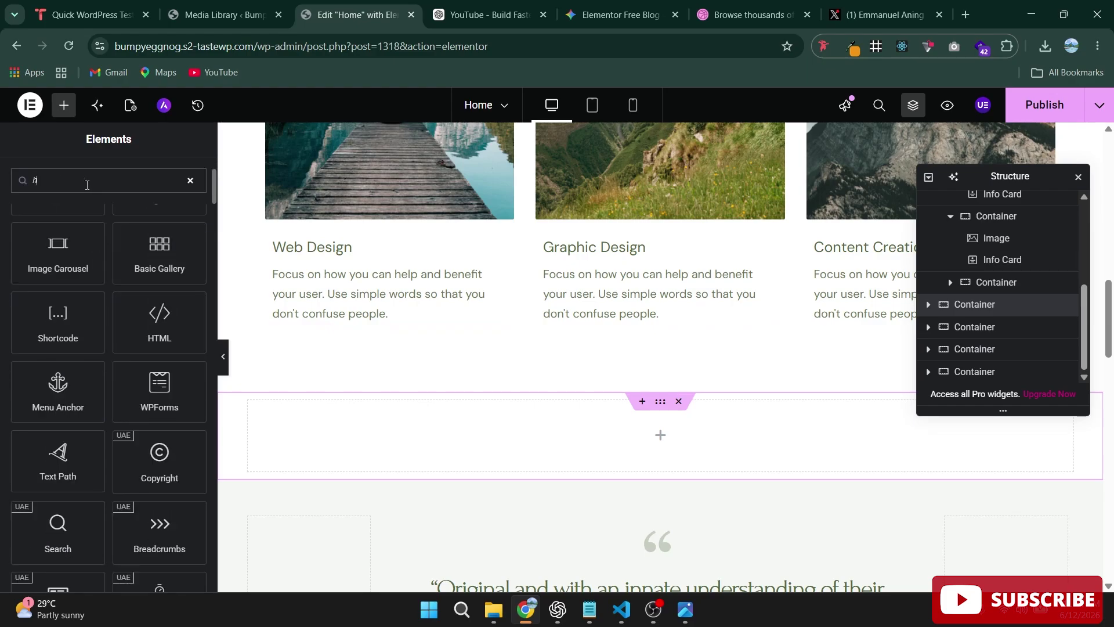
text(tml)
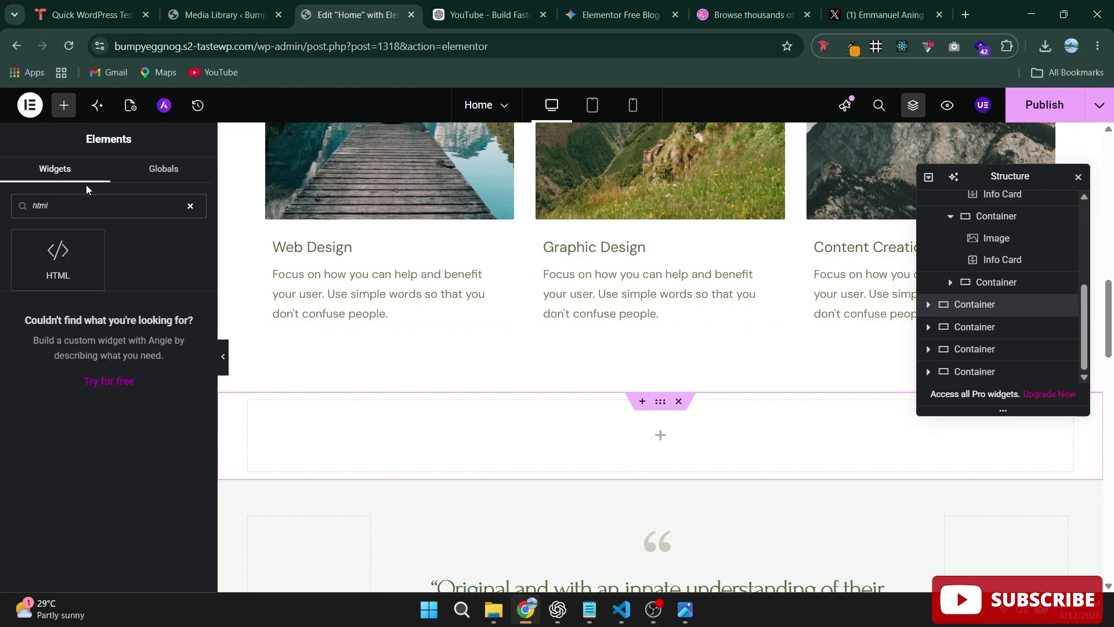
drag(57, 246, 634, 428)
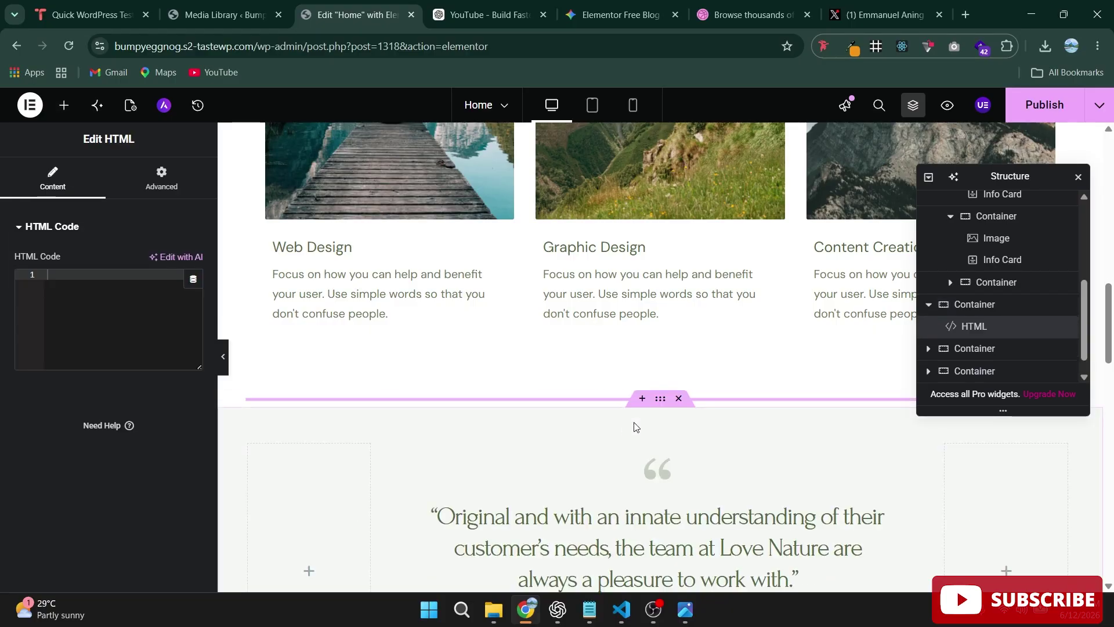
scroll(639, 325, down, 3)
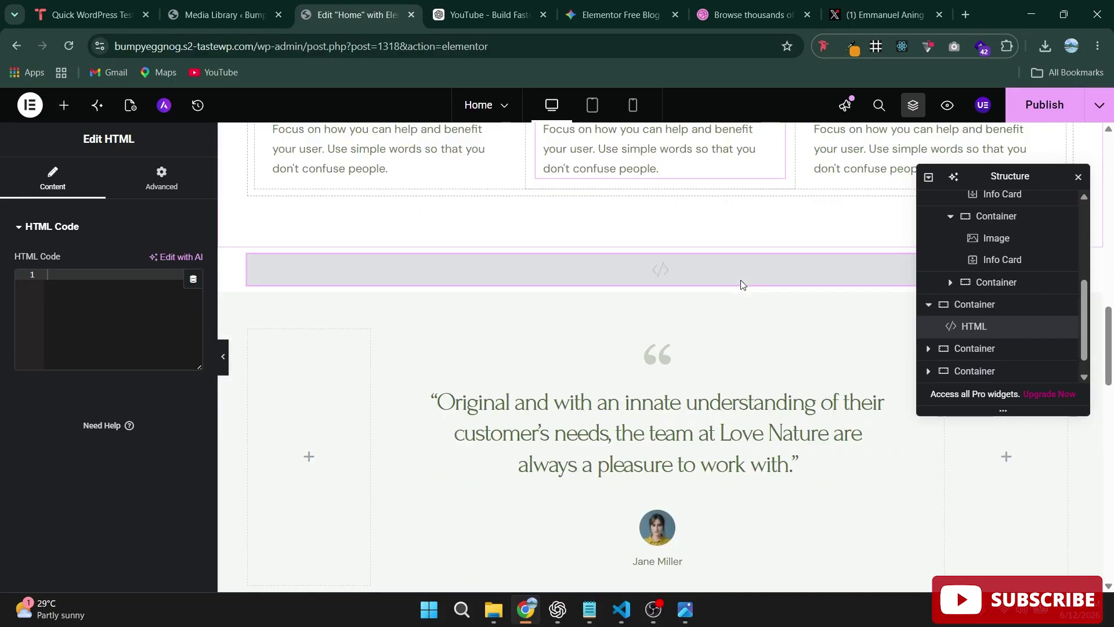
Step: Switch to ChatGPT and copy the full HTML widget code that contains the three PASTE-IMAGE-LINK placeholders
click(477, 9)
scroll(879, 321, down, 20)
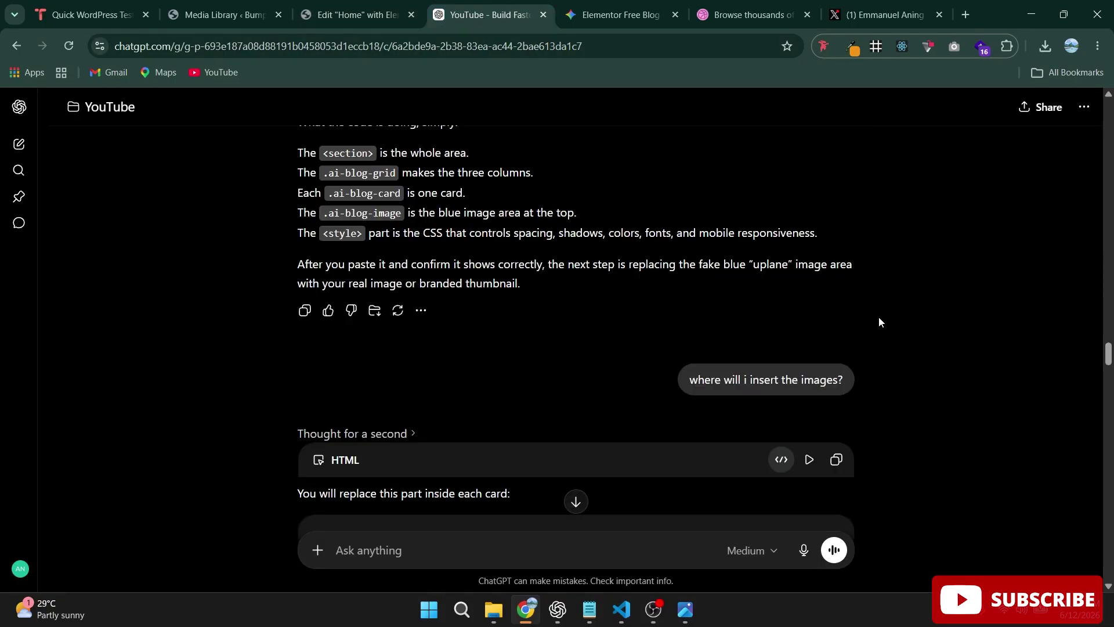
scroll(956, 319, up, 10)
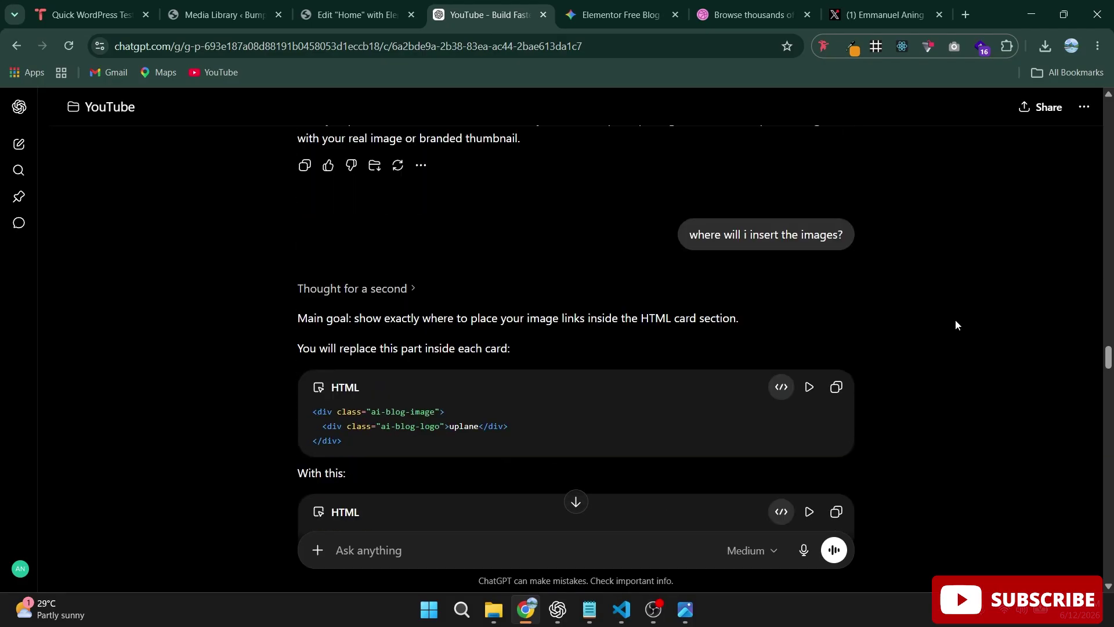
scroll(955, 319, down, 15)
scroll(955, 319, down, 10)
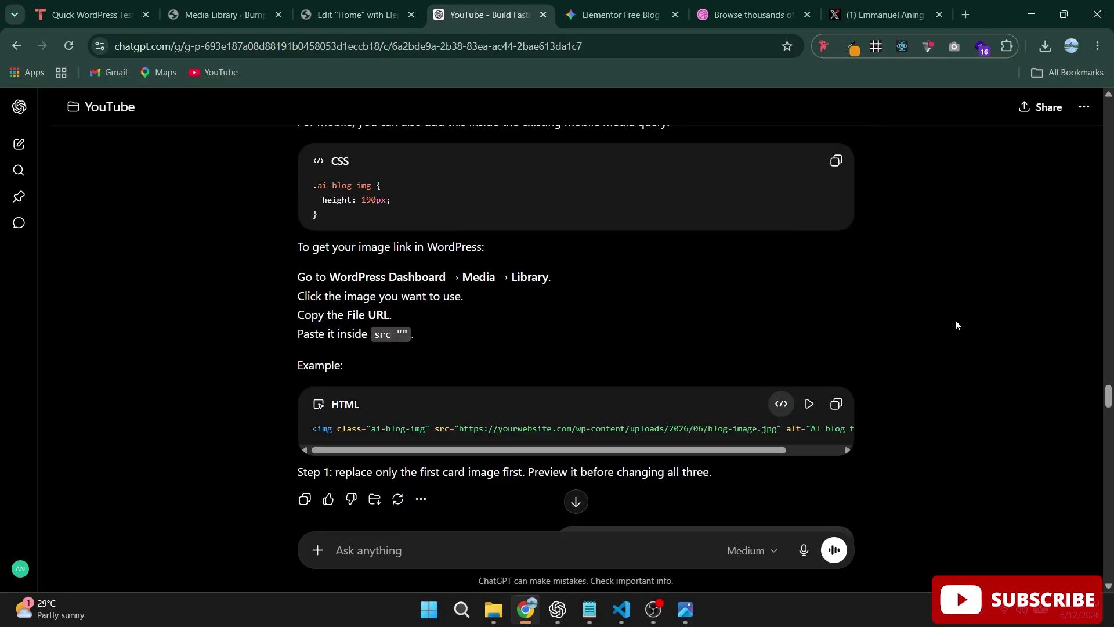
scroll(615, 296, down, 5)
scroll(616, 296, up, 3)
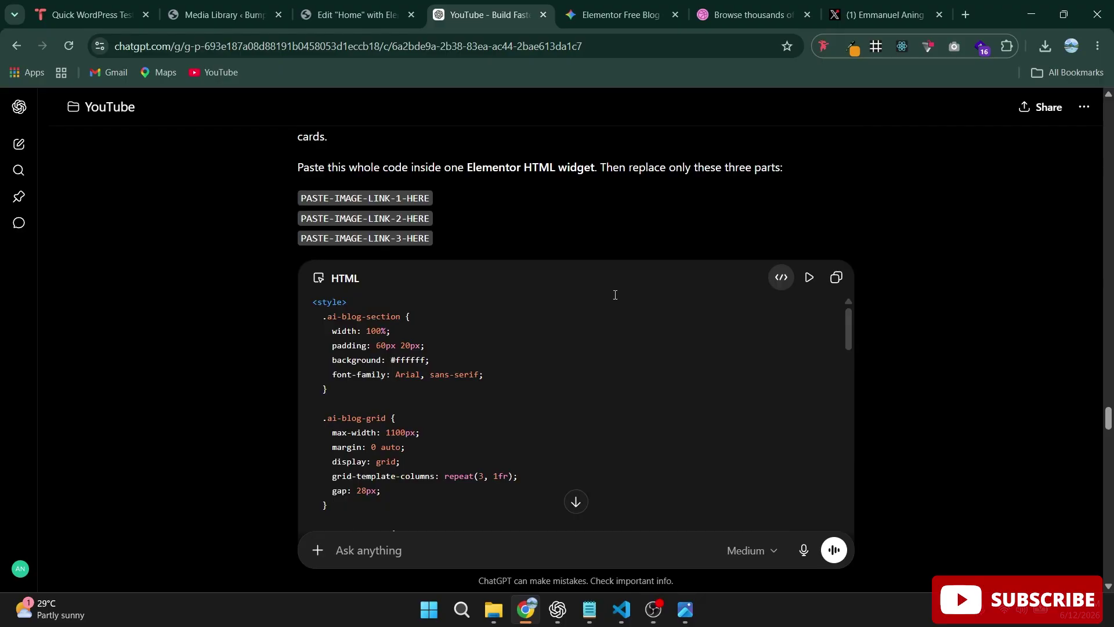
click(836, 278)
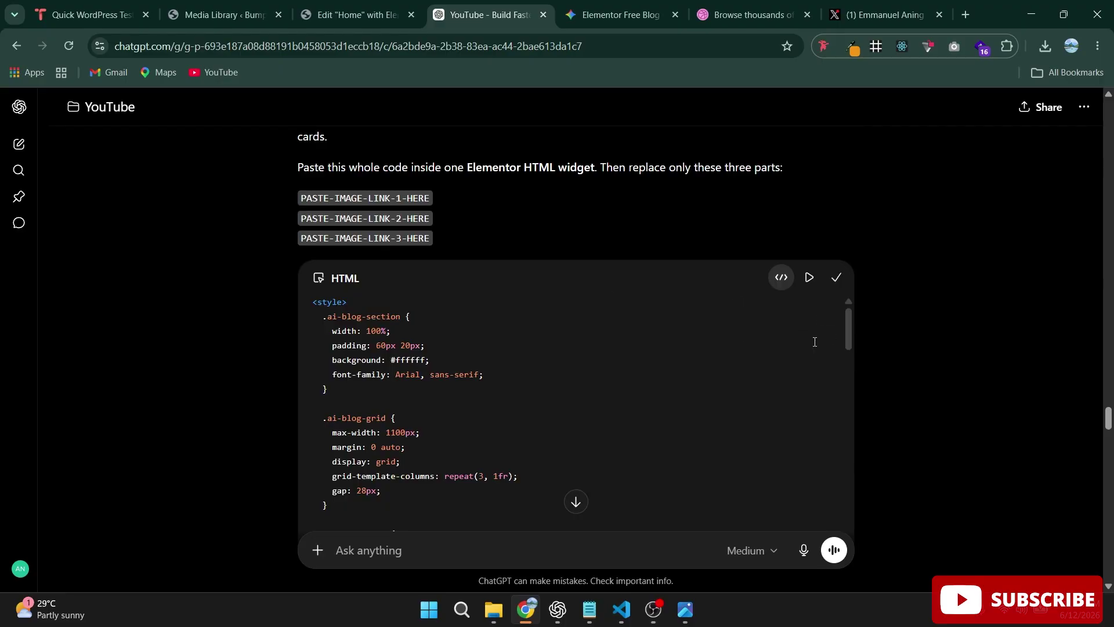
Step: Paste the copied code into the HTML widget in Elementor and compare the resulting cards with the services cards above
click(354, 15)
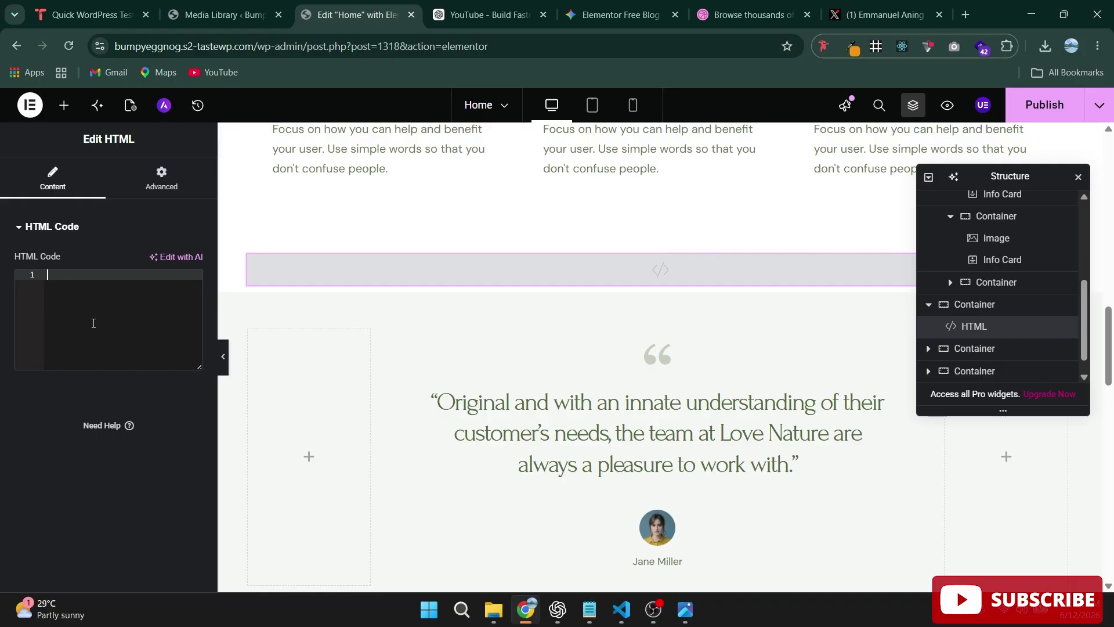
key(ctrl+v)
scroll(578, 365, up, 6)
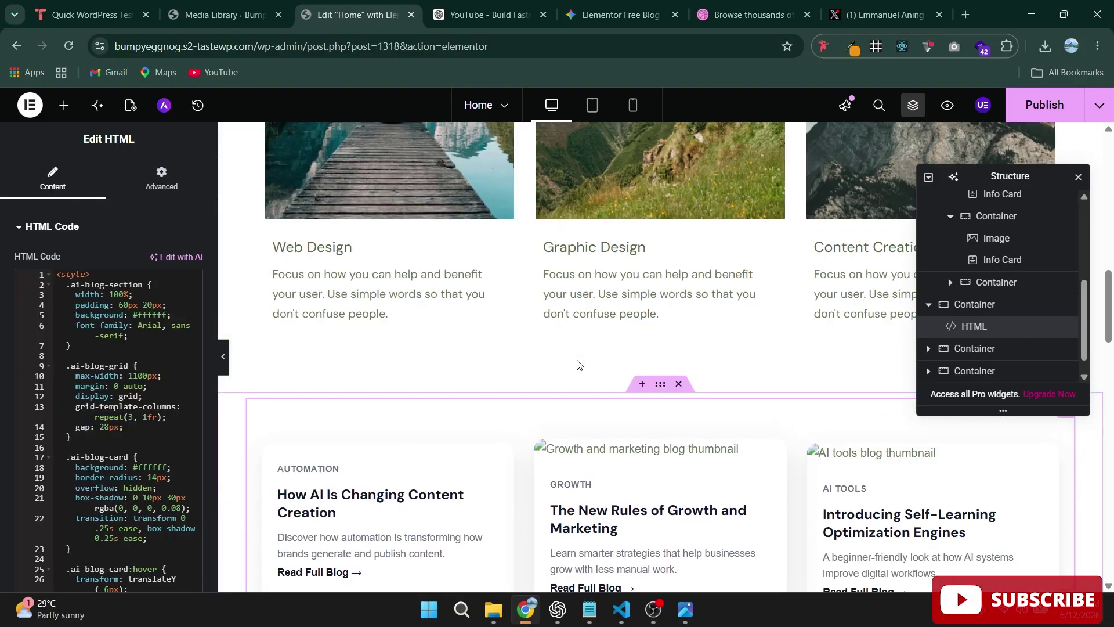
scroll(420, 401, down, 9)
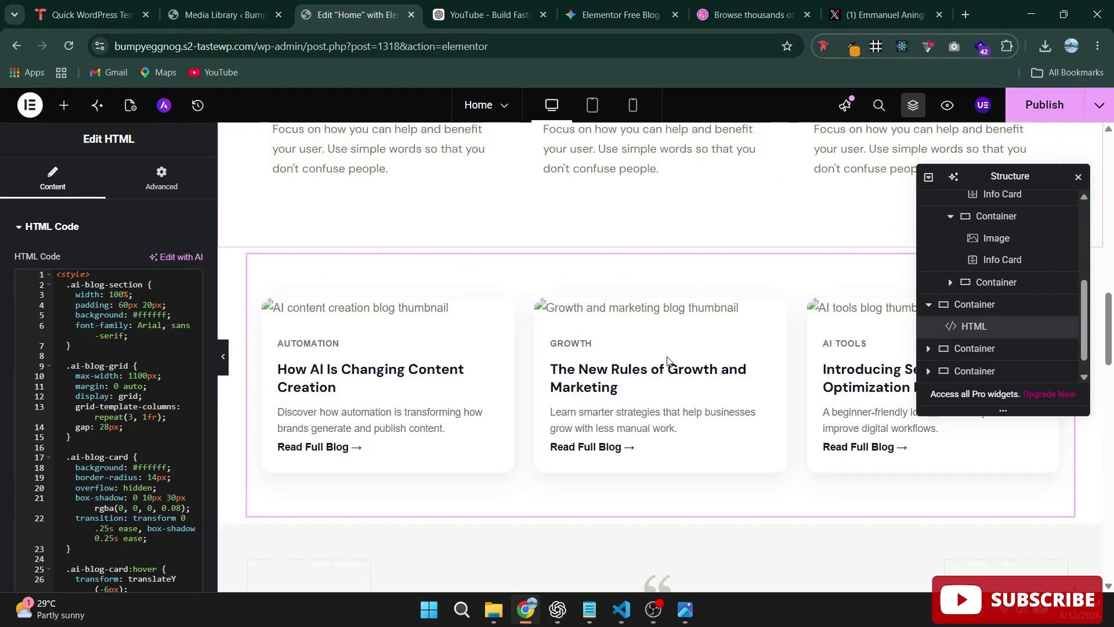
scroll(574, 329, up, 3)
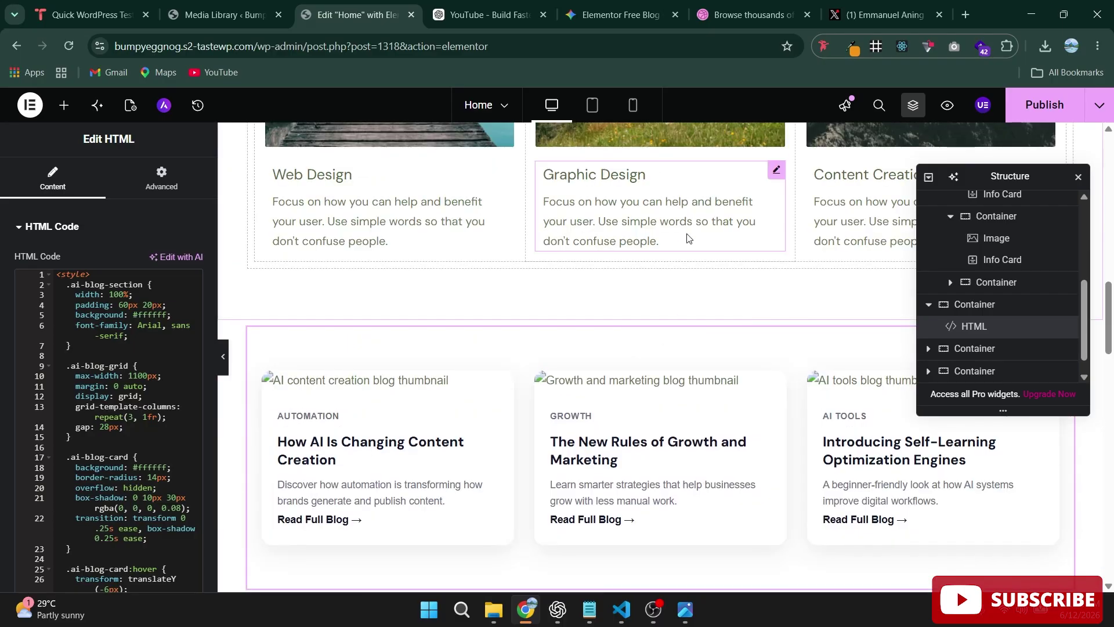
scroll(689, 236, down, 3)
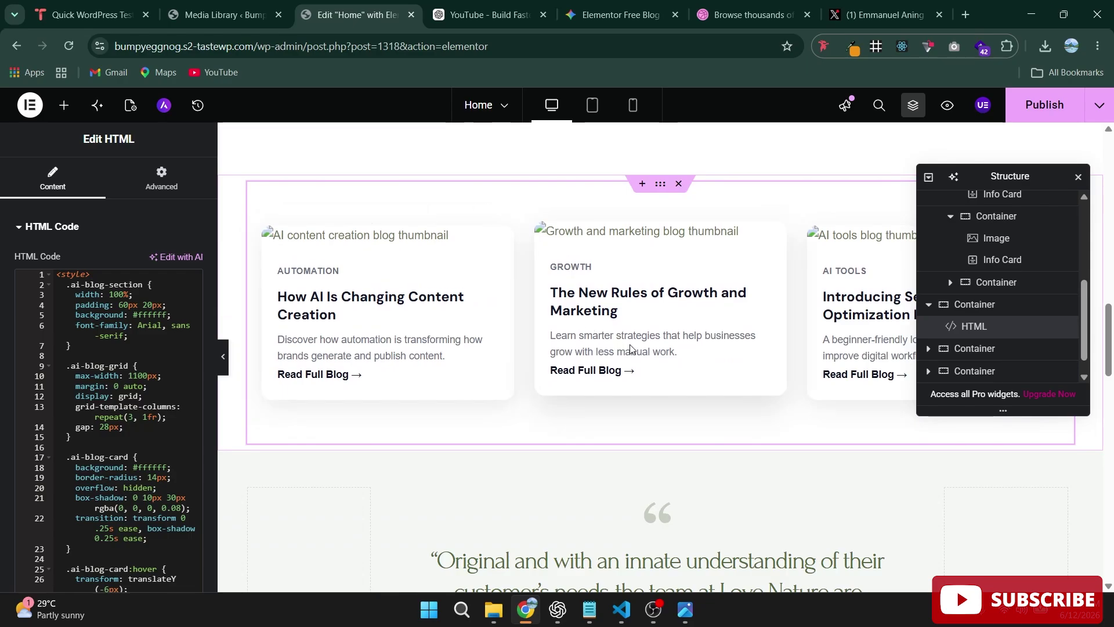
scroll(364, 340, up, 3)
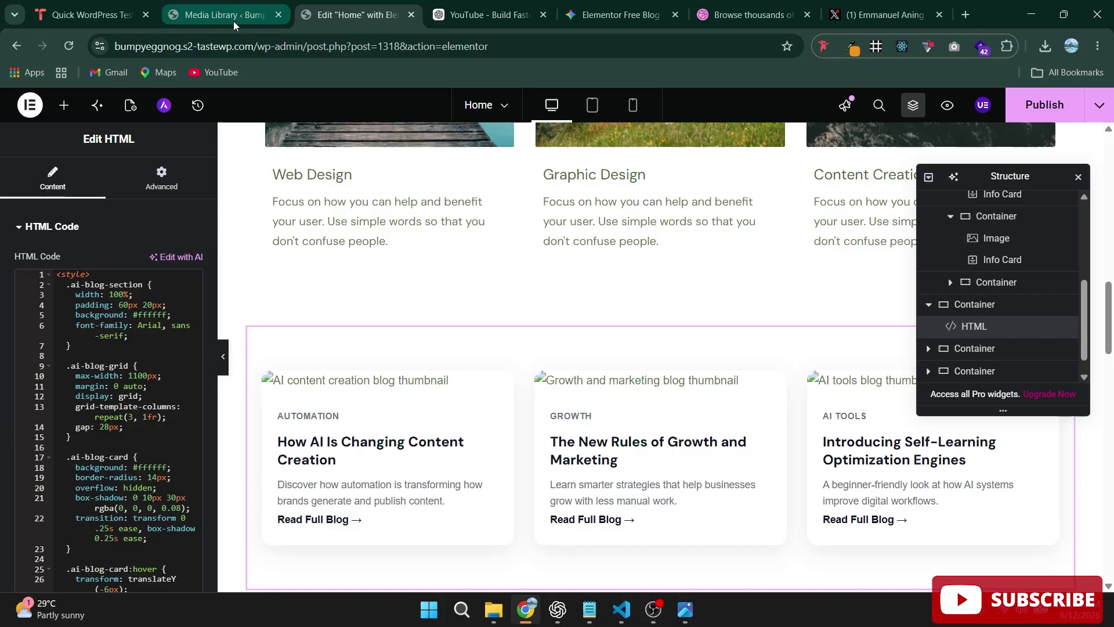
Step: Switch to the WordPress Media Library and copy the file URL of the service-3 image
click(222, 2)
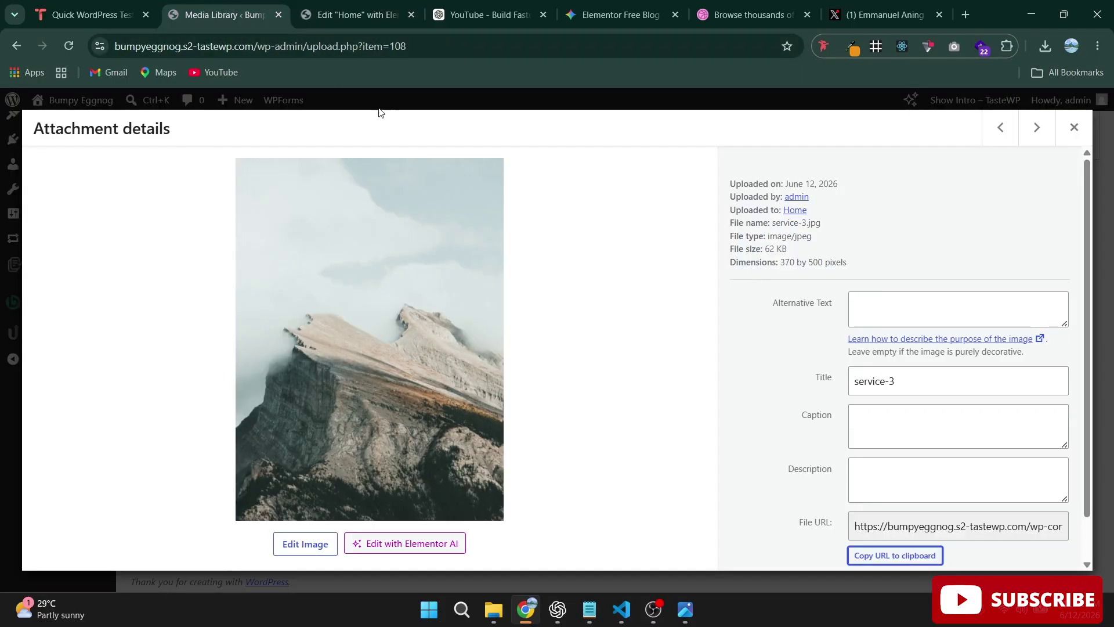
click(1071, 128)
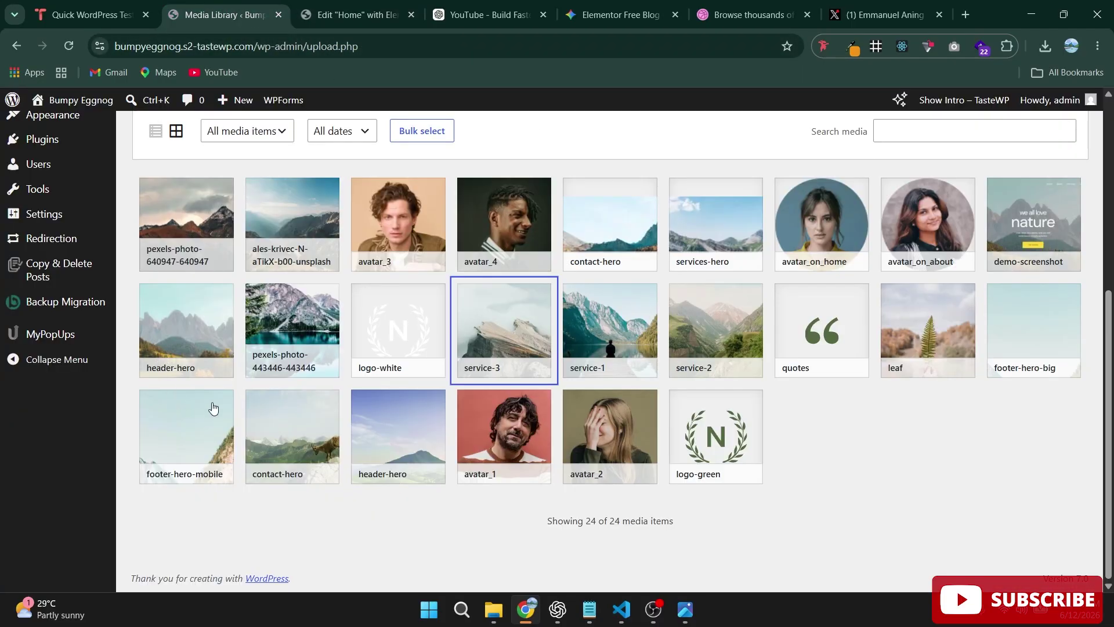
scroll(212, 402, up, 6)
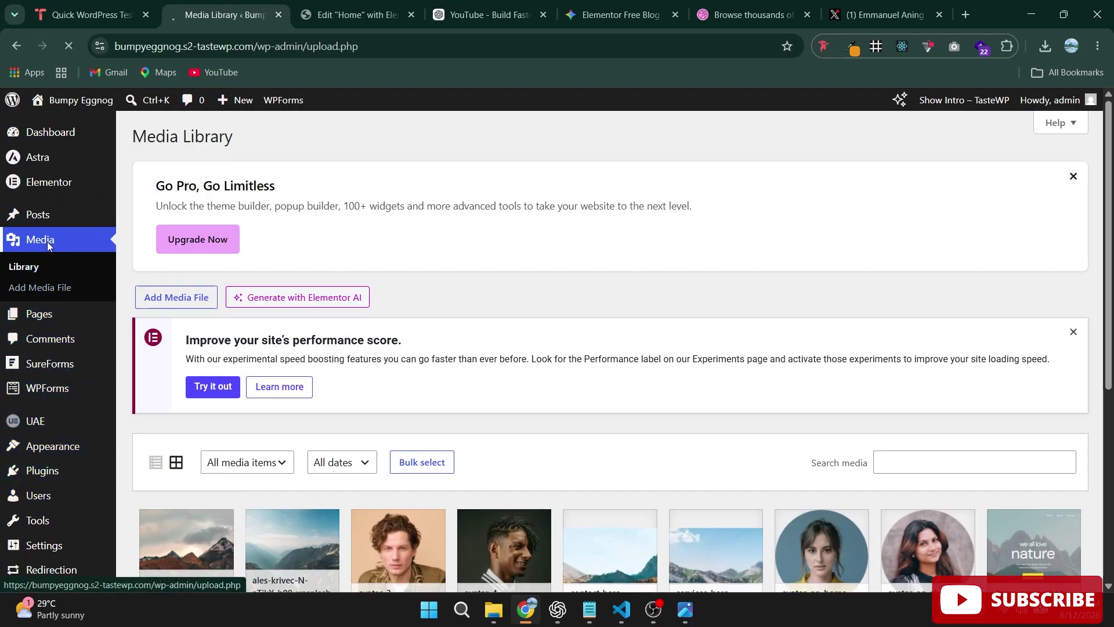
scroll(600, 318, down, 2)
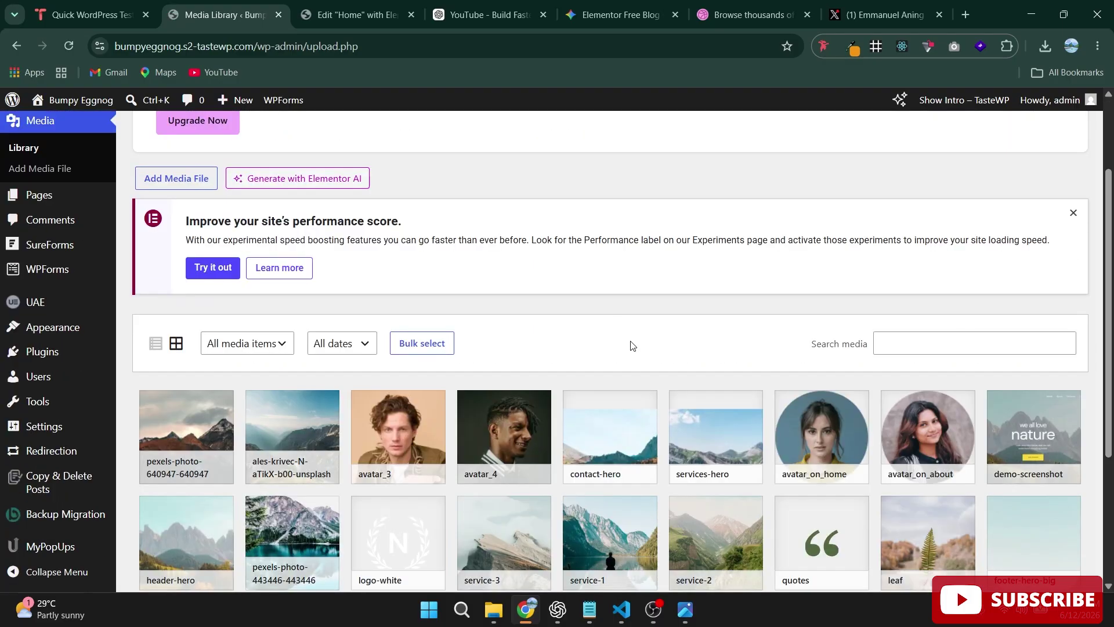
scroll(633, 346, down, 4)
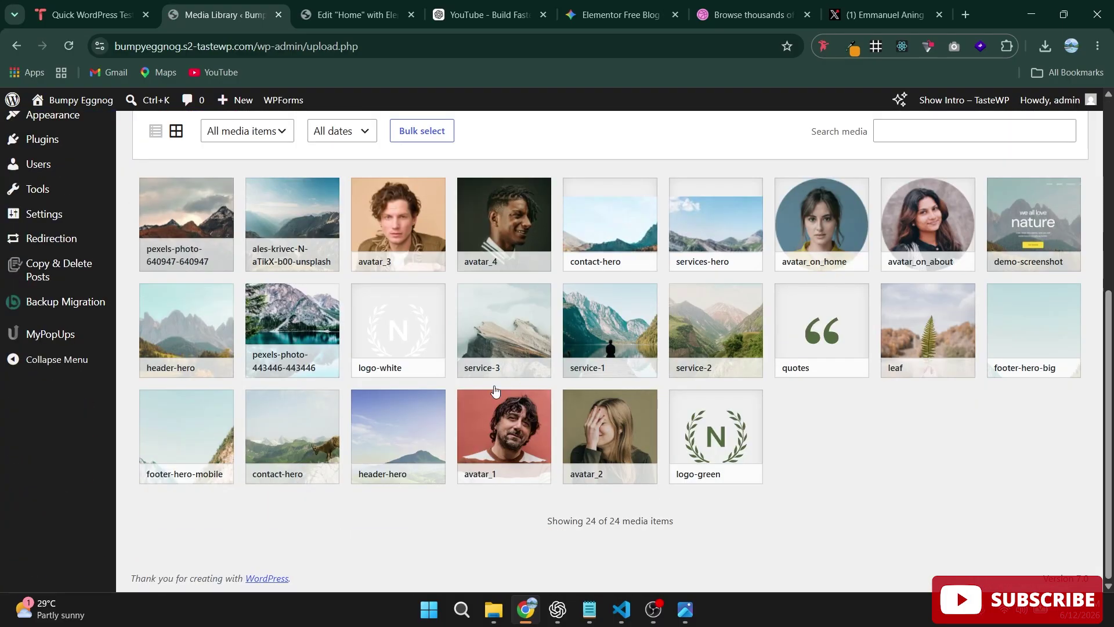
click(506, 345)
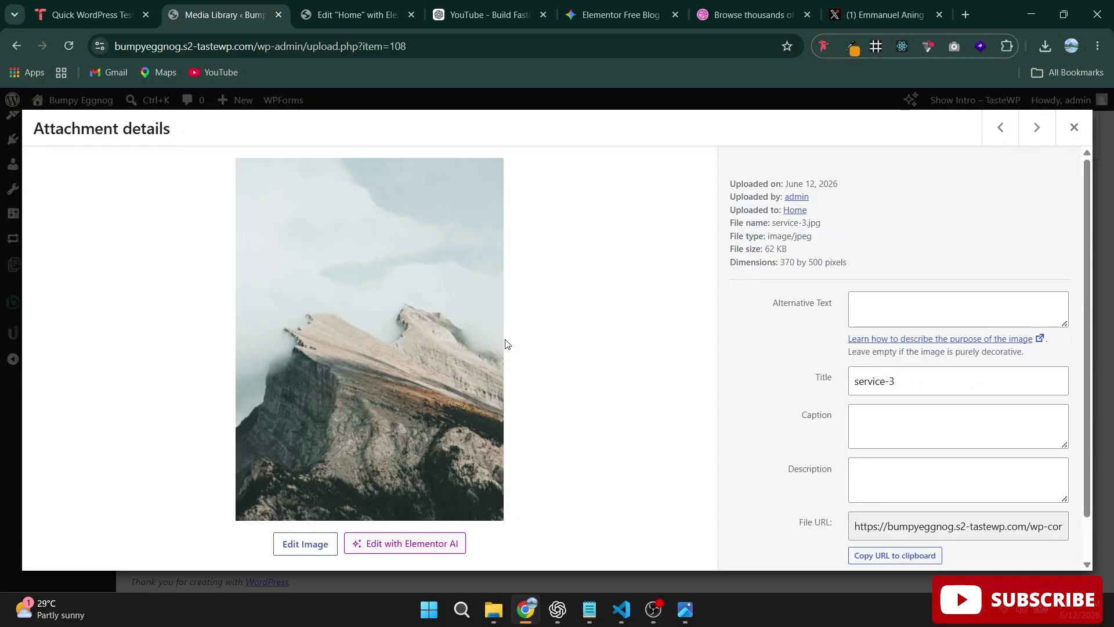
click(885, 558)
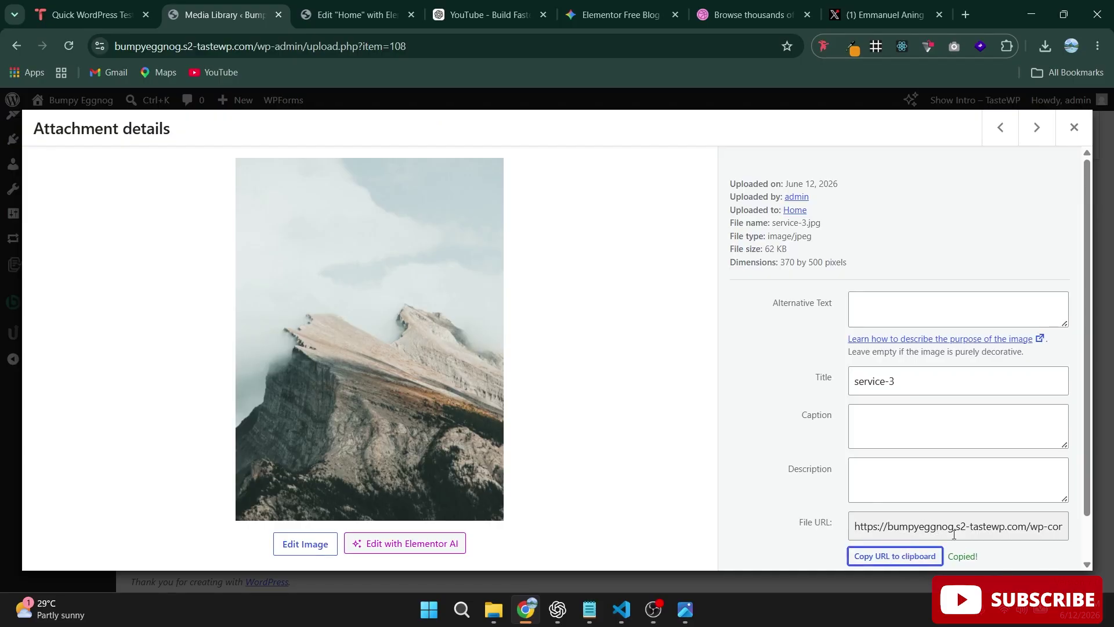
Step: Switch to the Elementor editor and replace PASTE-IMAGE-LINK-1-HERE in the first card's image source with the copied service-3 URL
click(371, 18)
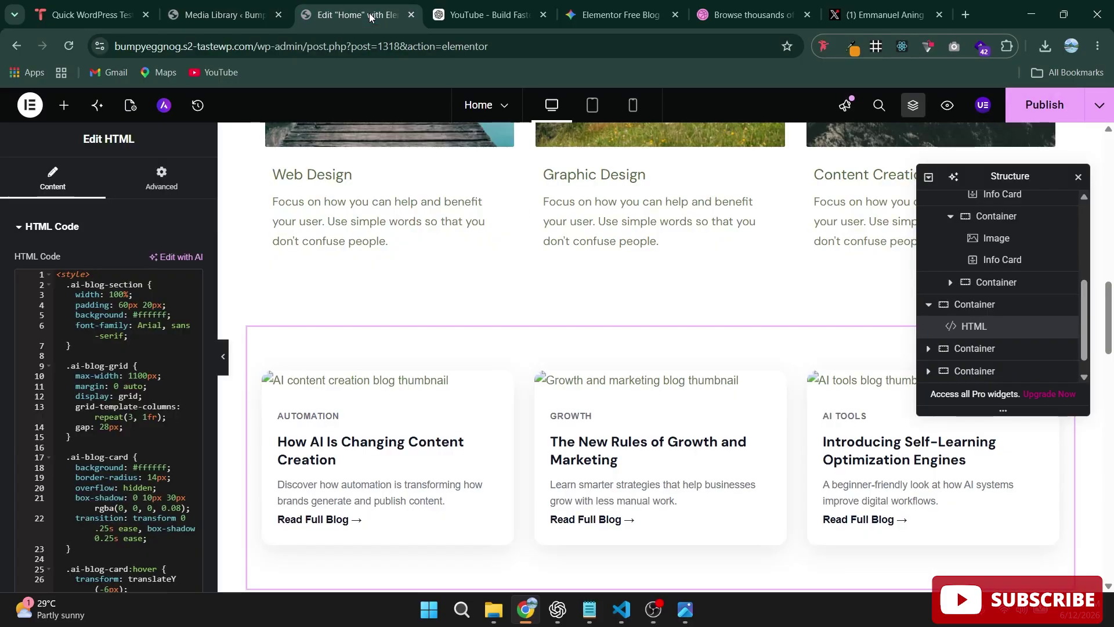
scroll(154, 433, down, 15)
scroll(154, 432, up, 3)
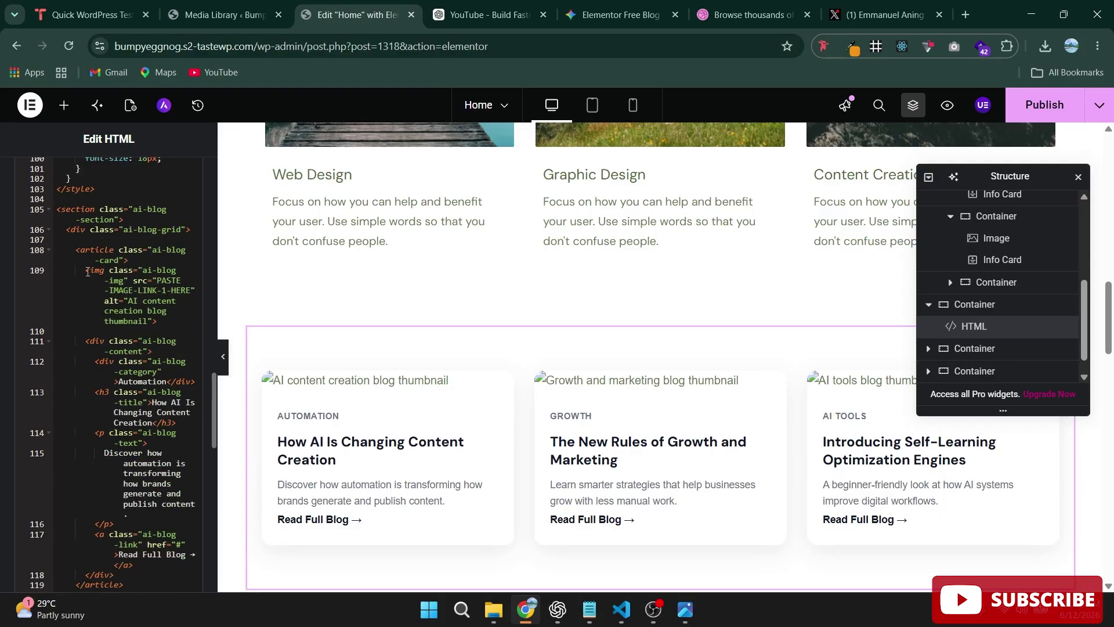
drag(86, 271, 101, 271)
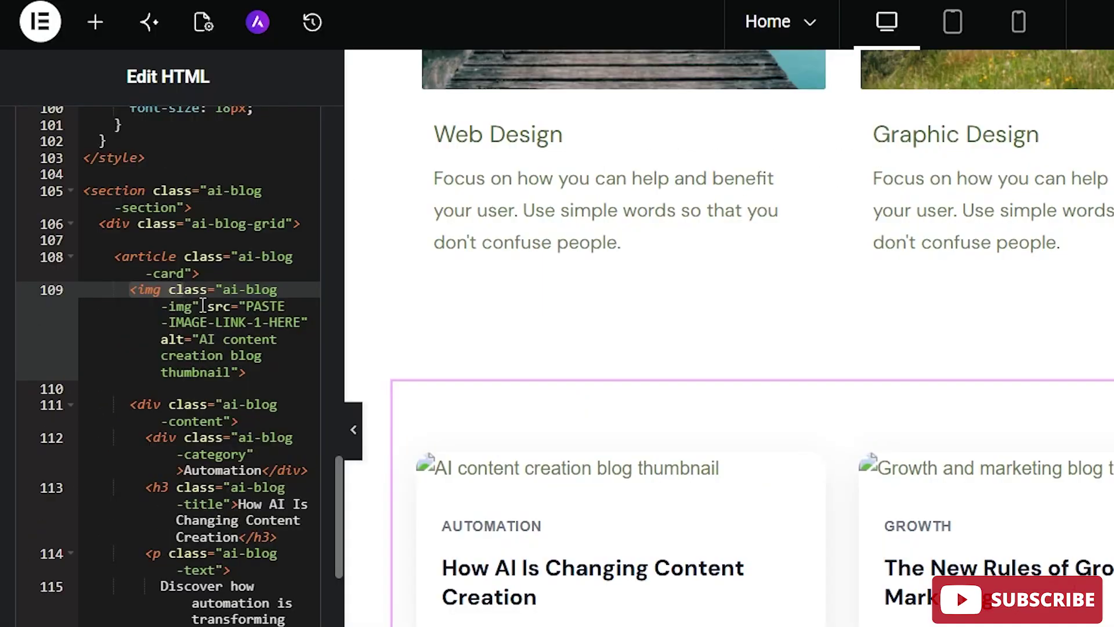
click(297, 322)
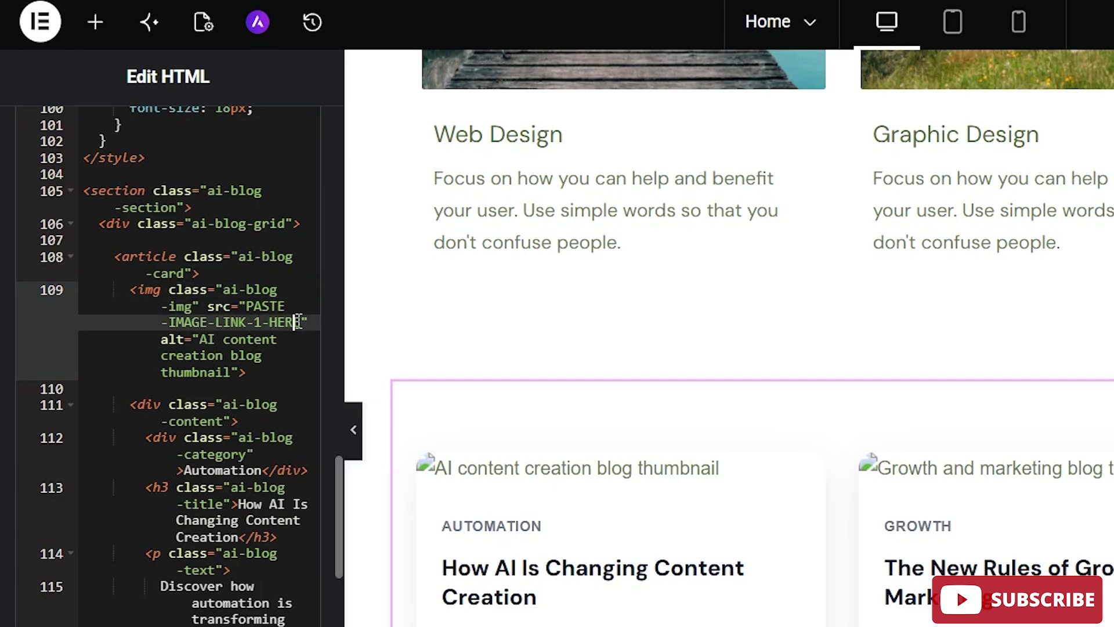
drag(302, 321, 262, 305)
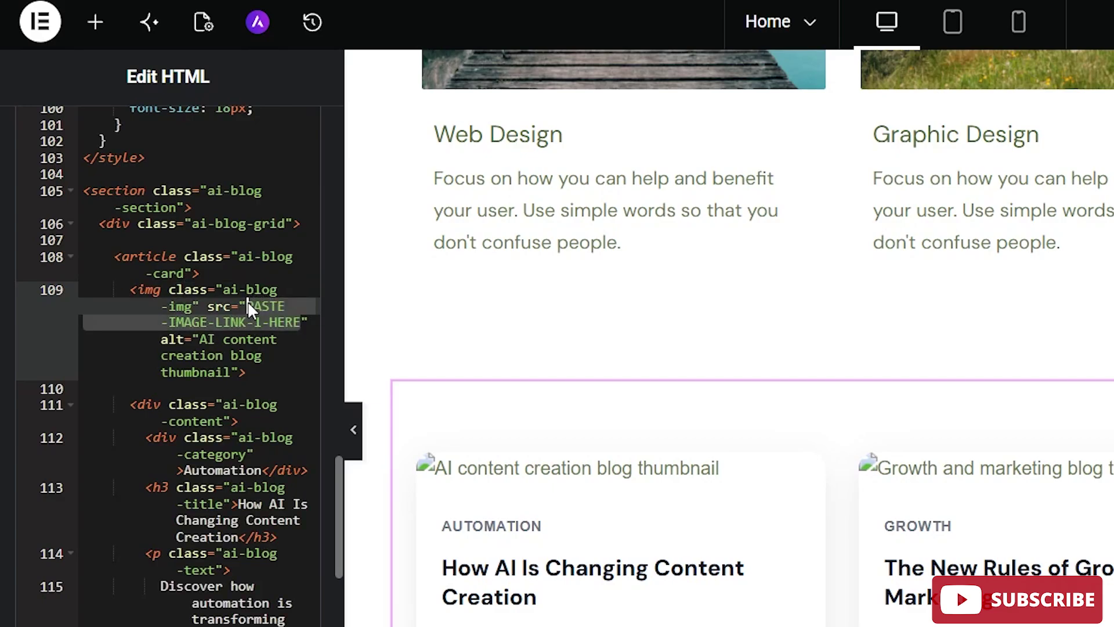
key(ctrl+v)
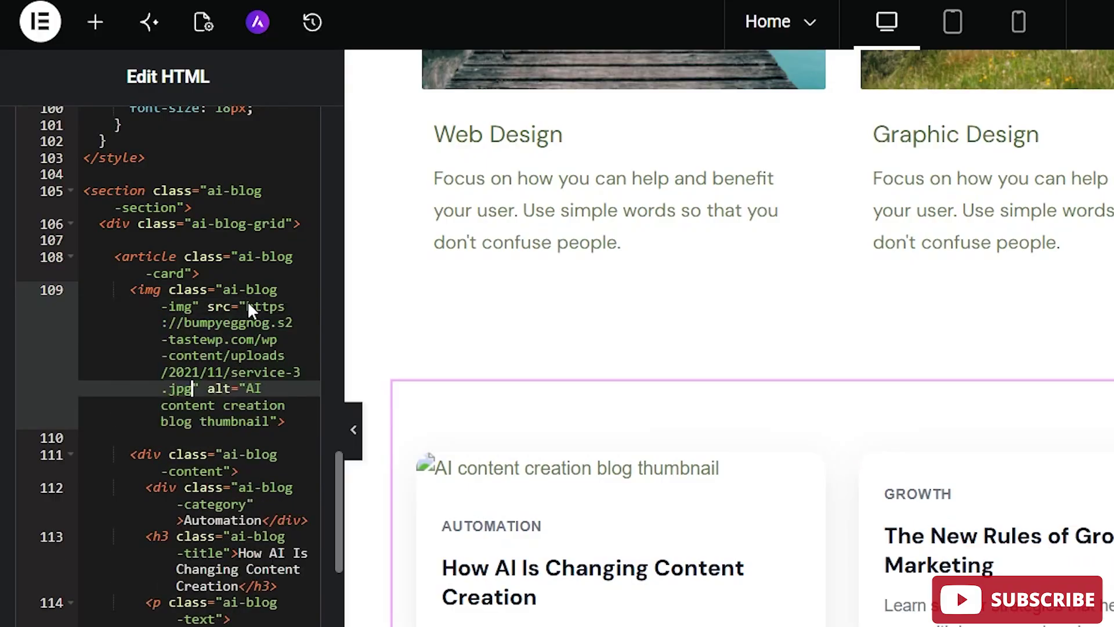
Step: Examine the first blog card's image and text on the page and compare its layout with the Our Services cards above
scroll(821, 362, down, 6)
scroll(812, 354, down, 2)
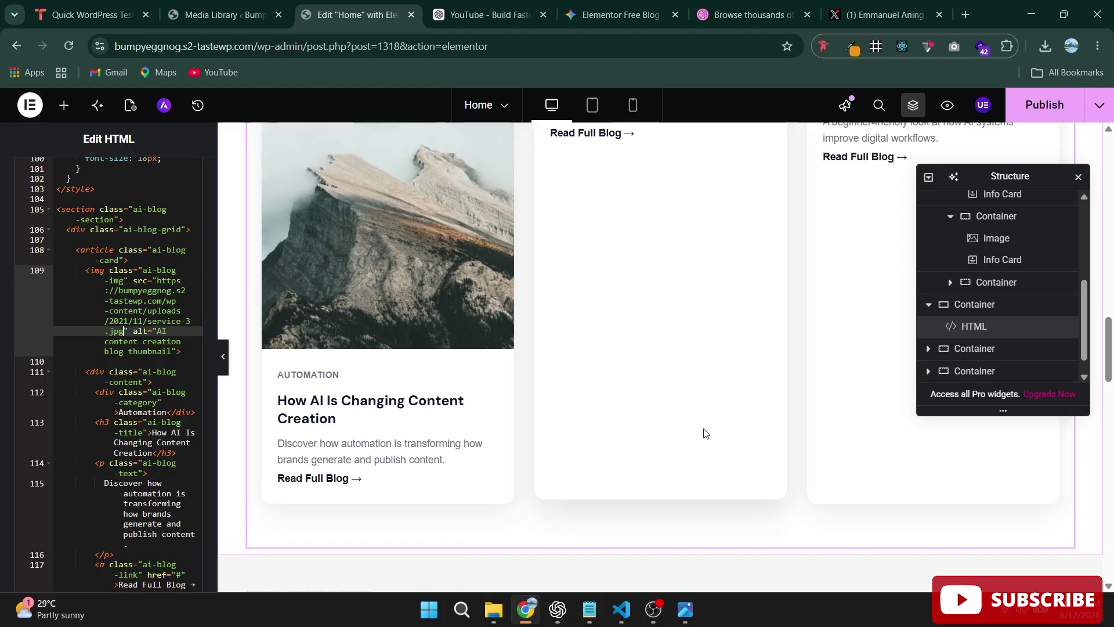
scroll(774, 552, up, 4)
scroll(598, 353, down, 4)
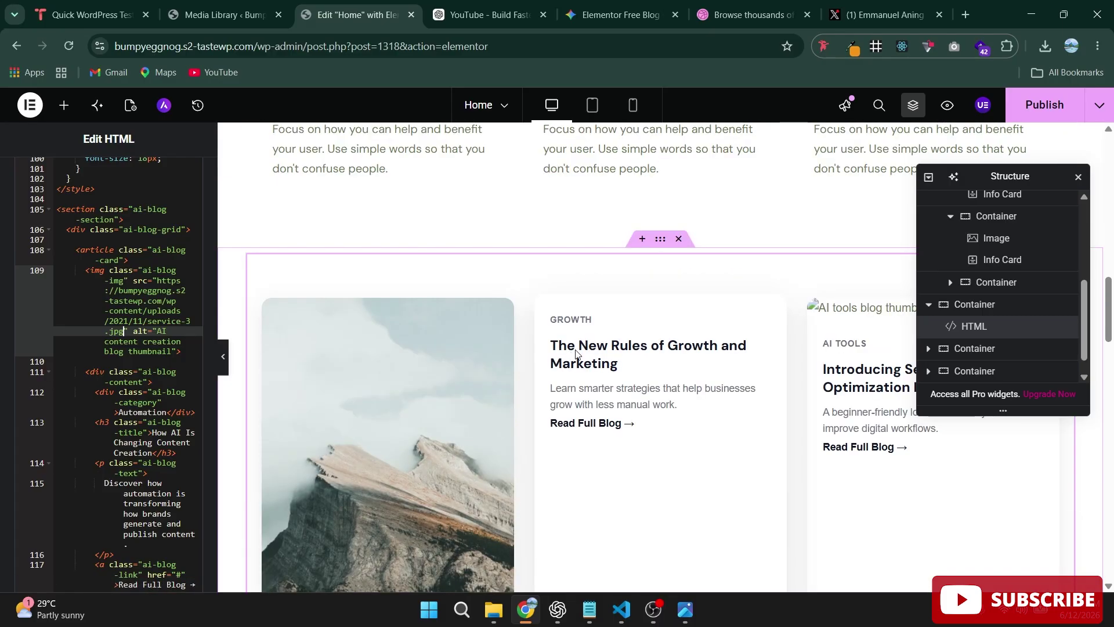
scroll(666, 344, down, 3)
scroll(408, 346, down, 3)
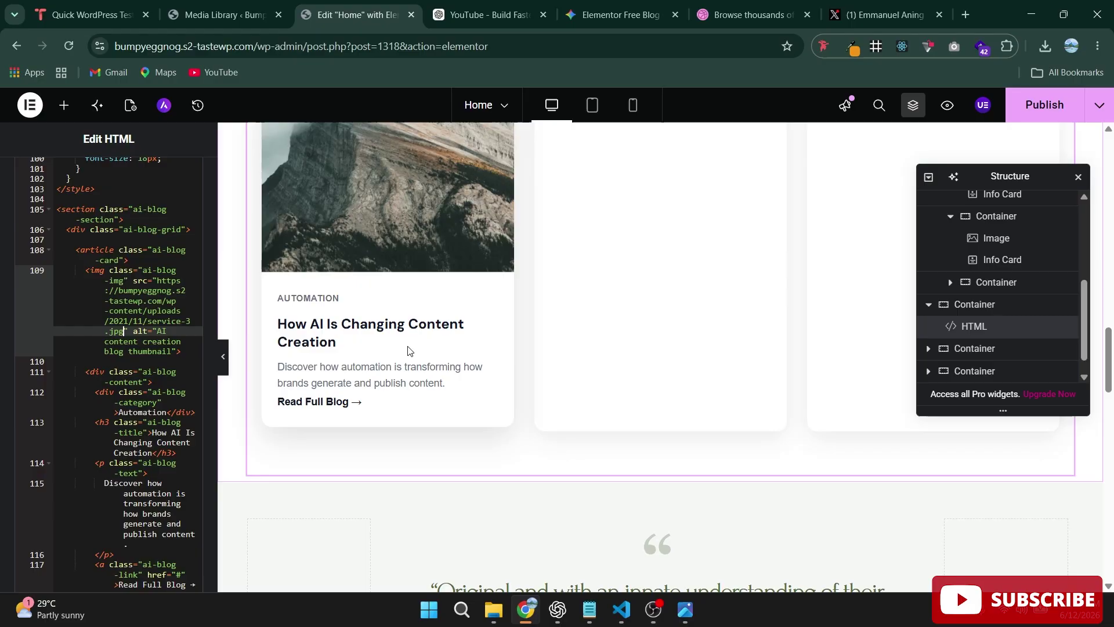
scroll(408, 346, up, 5)
scroll(514, 342, up, 8)
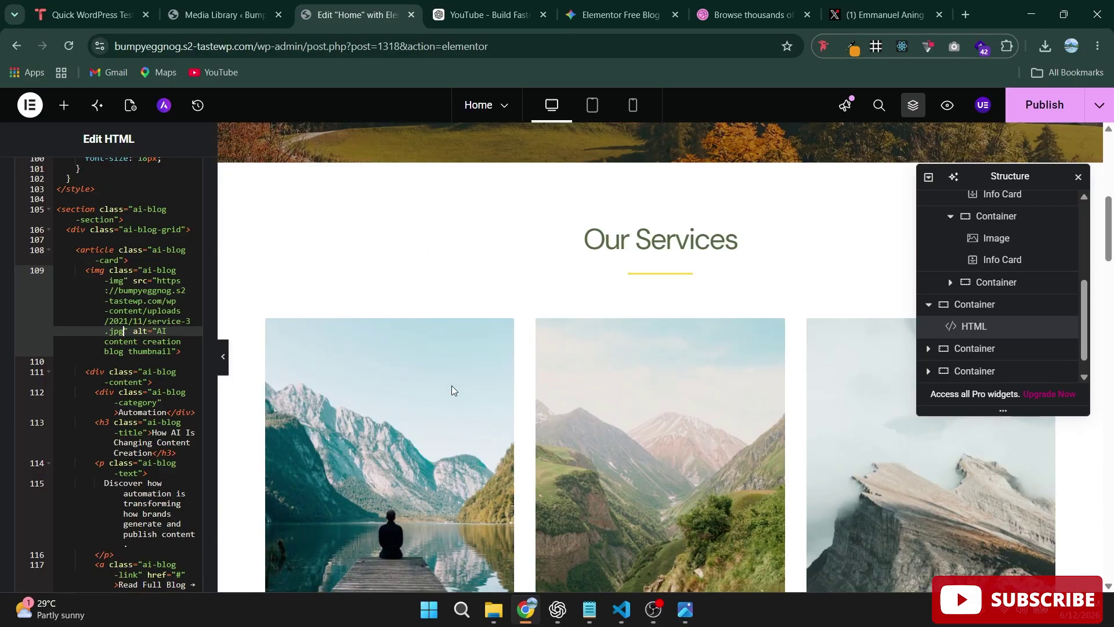
scroll(580, 383, down, 5)
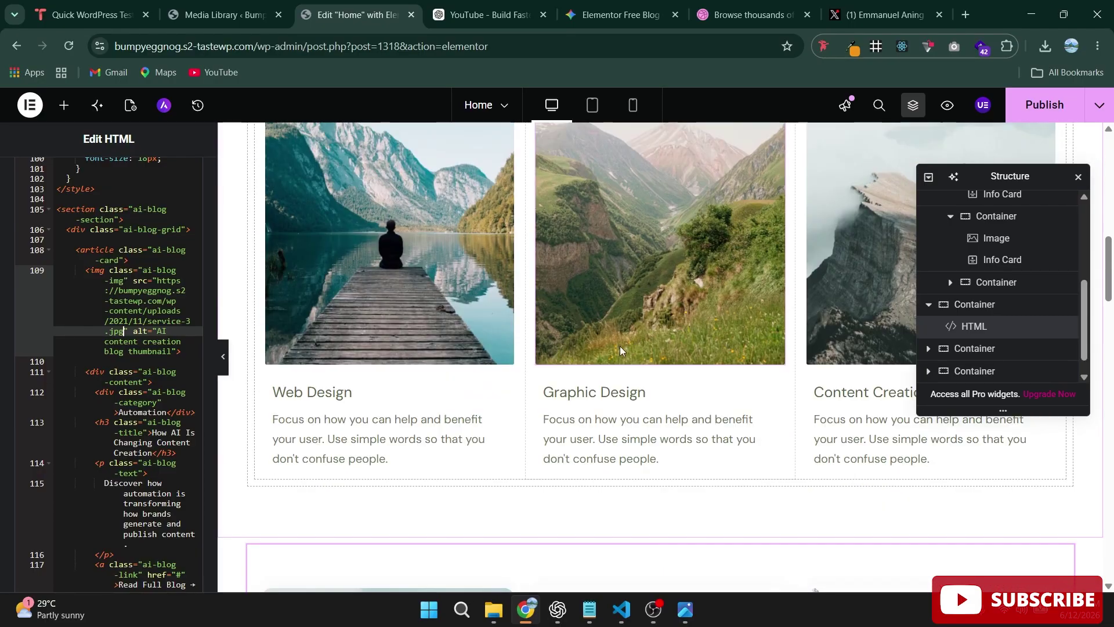
scroll(656, 314, down, 10)
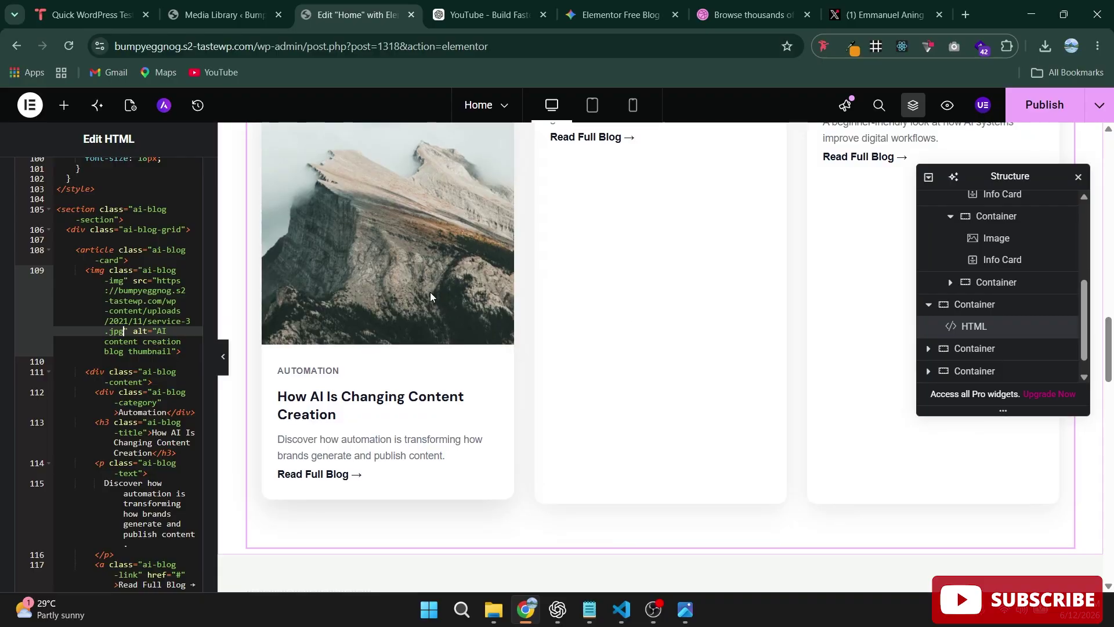
scroll(519, 342, down, 1)
scroll(520, 348, up, 9)
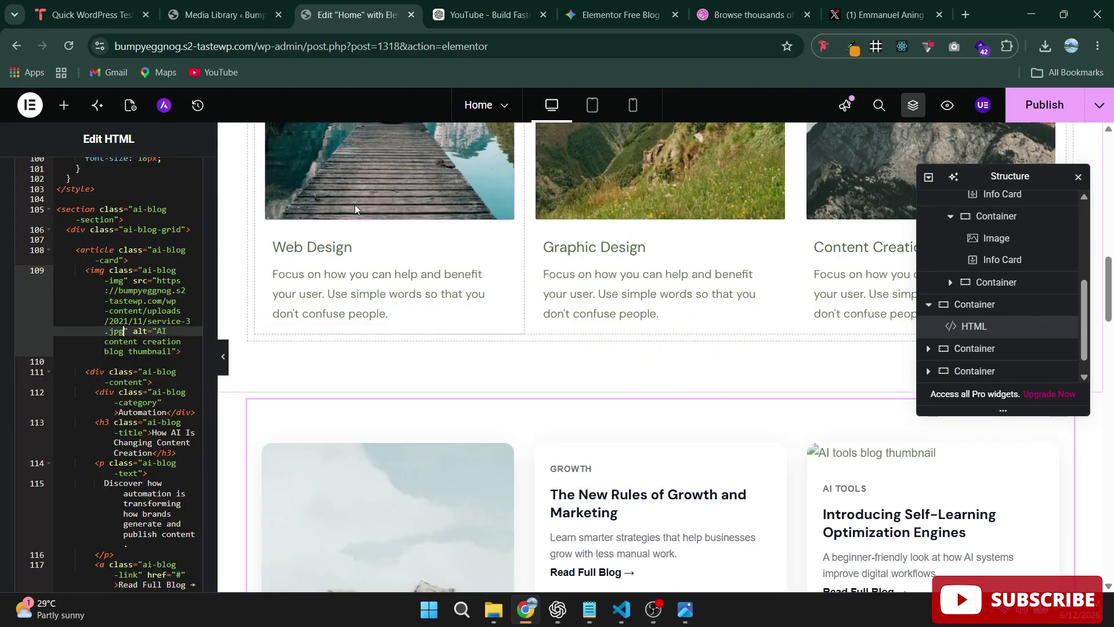
scroll(516, 290, down, 6)
scroll(519, 263, down, 3)
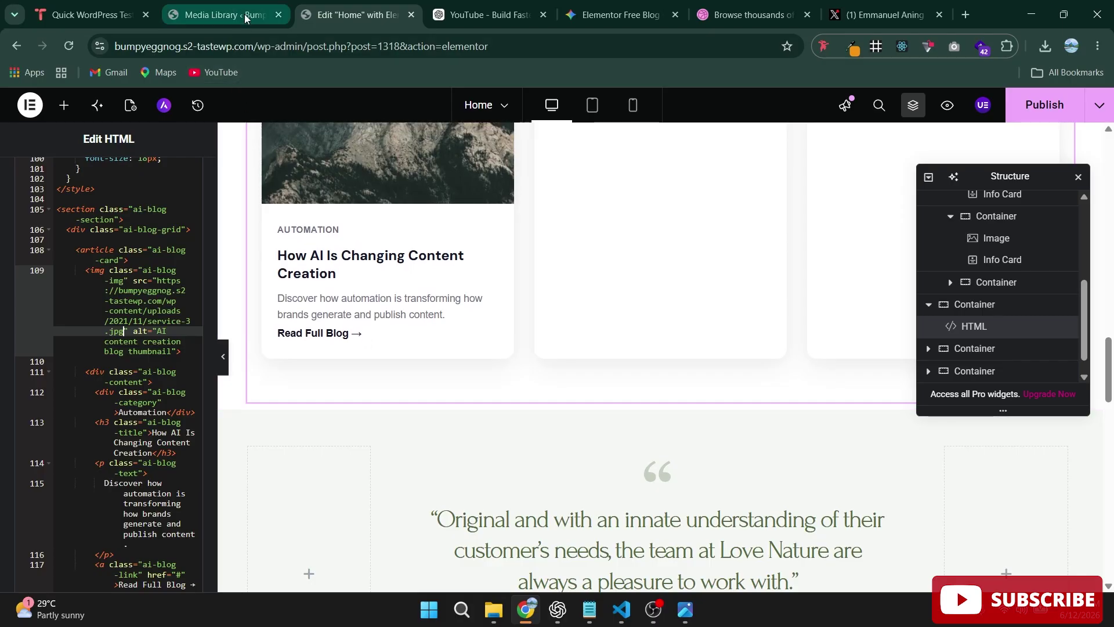
Step: Switch to the WordPress Media Library and copy the file URL of the service-1 image
click(223, 15)
click(1074, 127)
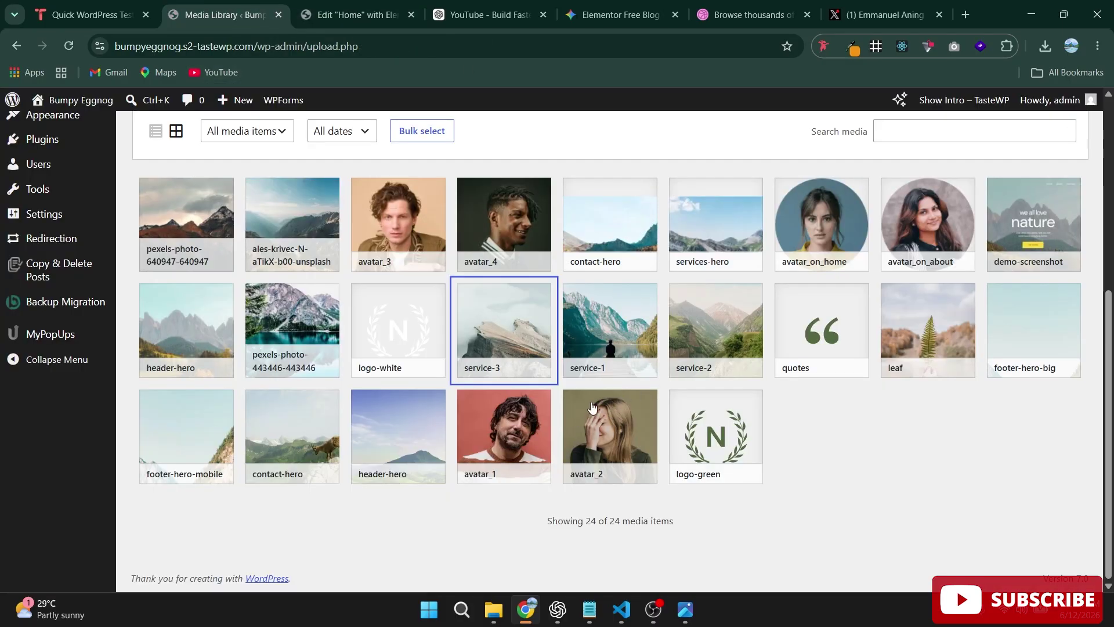
click(634, 332)
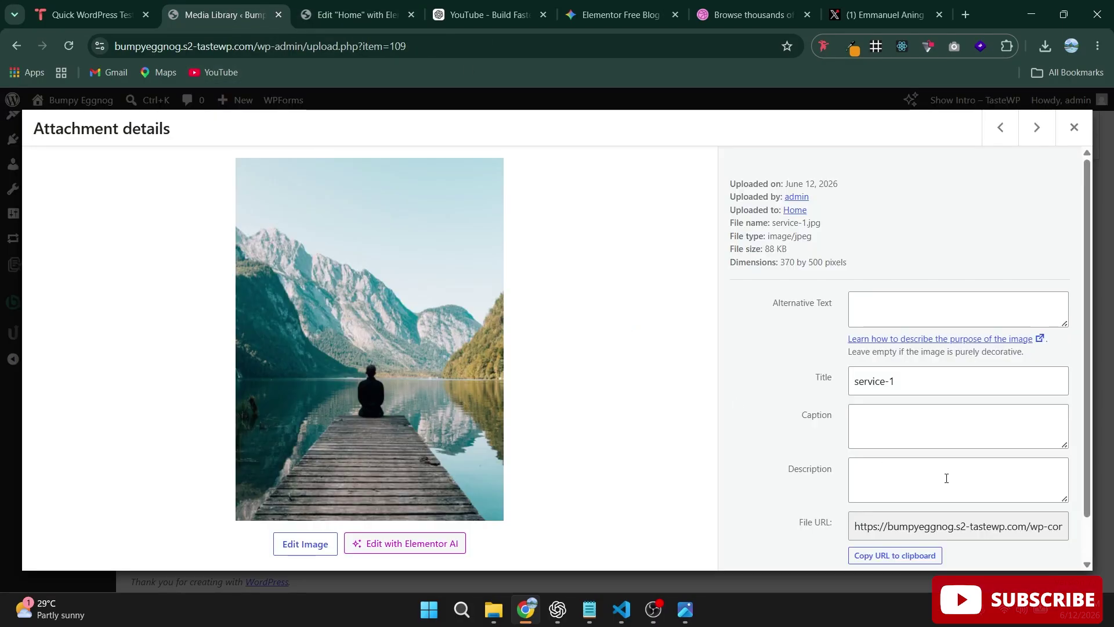
click(914, 556)
Step: Return to the Elementor editor and replace PASTE-IMAGE-LINK-2-HERE in the second card's image source with the copied service-1 URL
click(356, 15)
scroll(545, 244, up, 5)
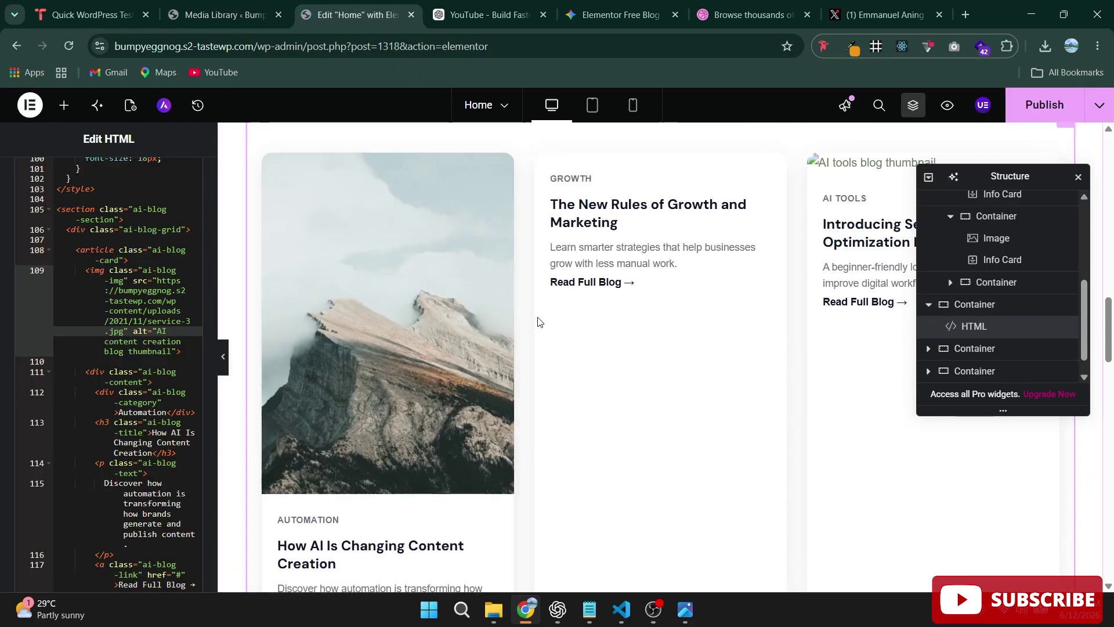
scroll(157, 321, down, 5)
scroll(139, 406, down, 2)
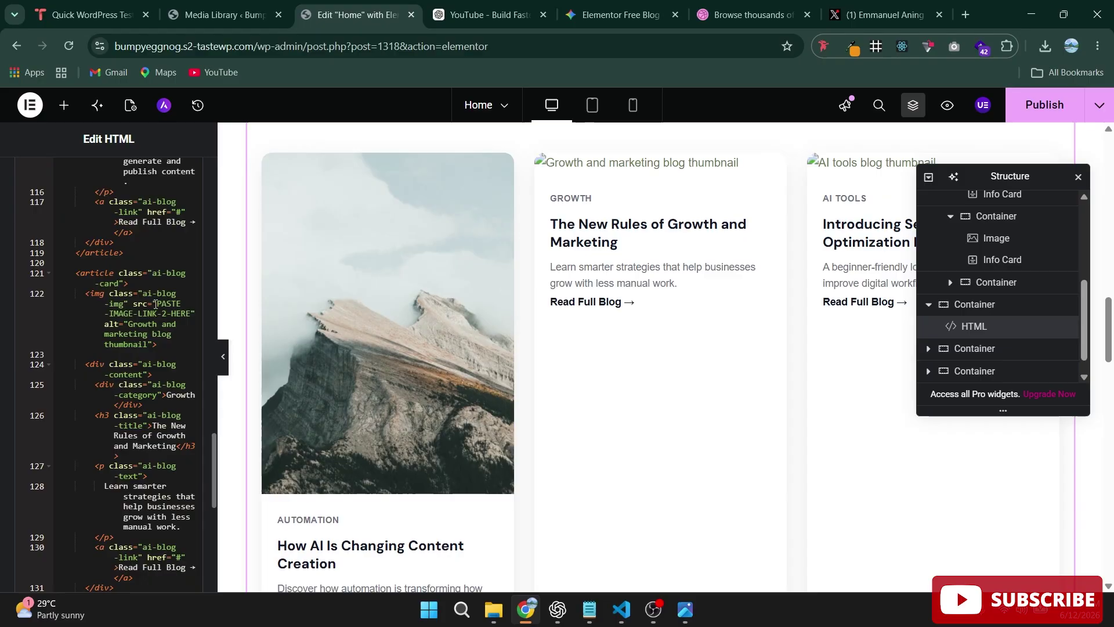
drag(157, 303, 182, 313)
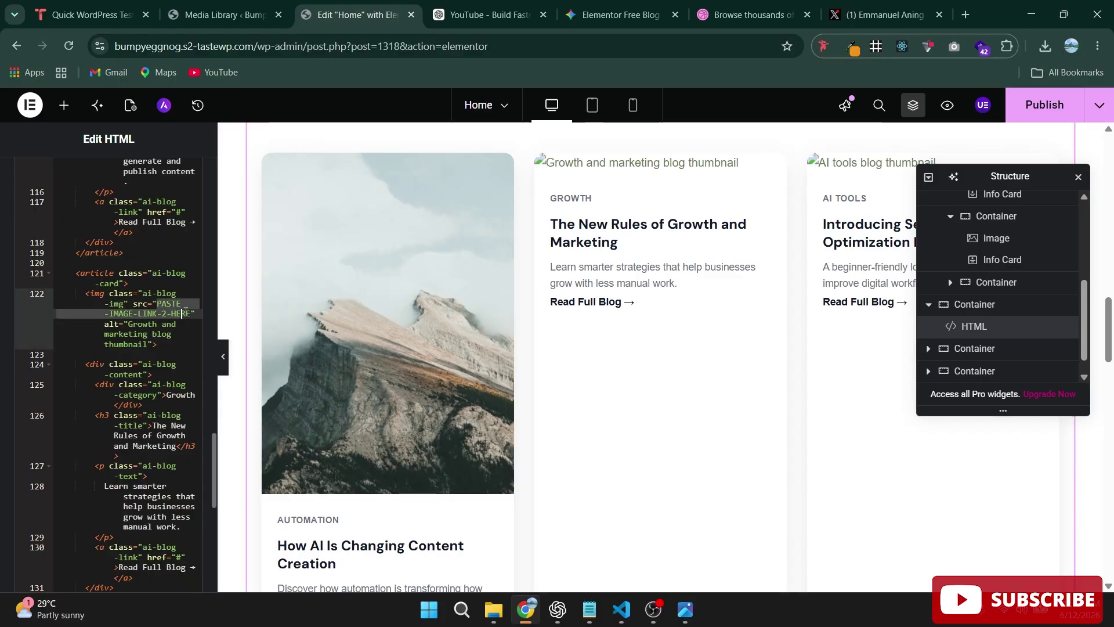
key(ctrl+v)
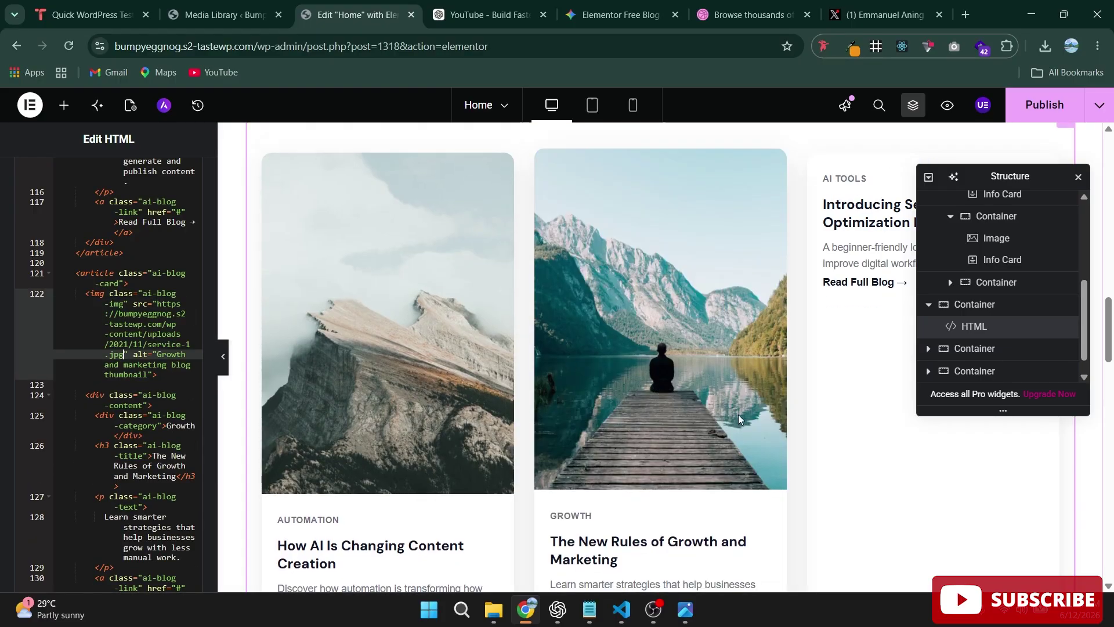
Step: Go back to the WordPress Media Library and copy the file URL of the service-2 image
click(273, 17)
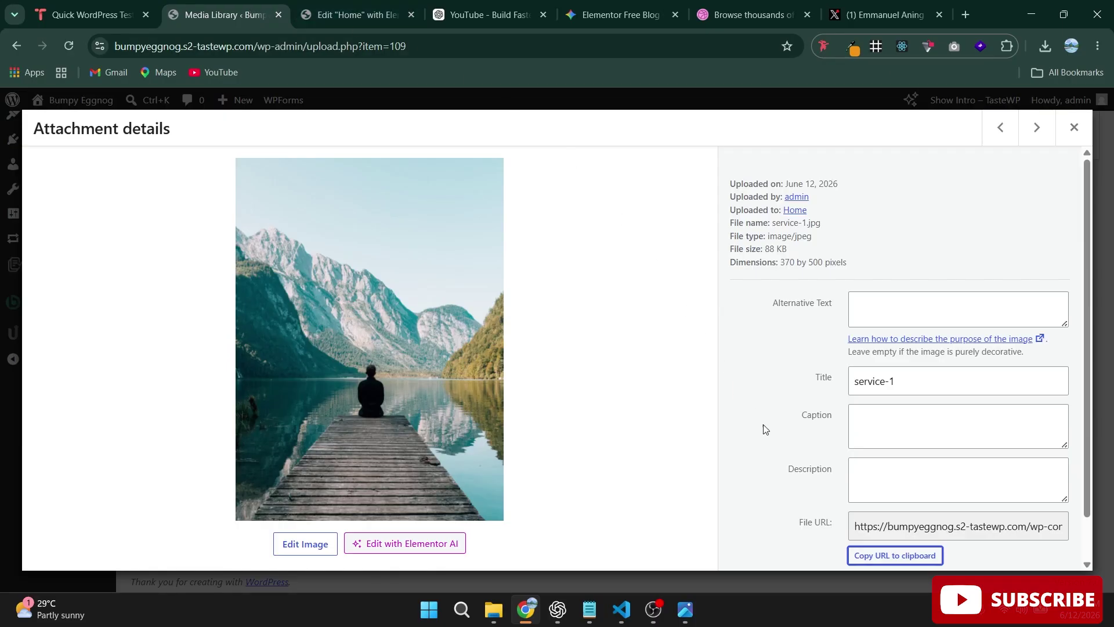
click(1073, 127)
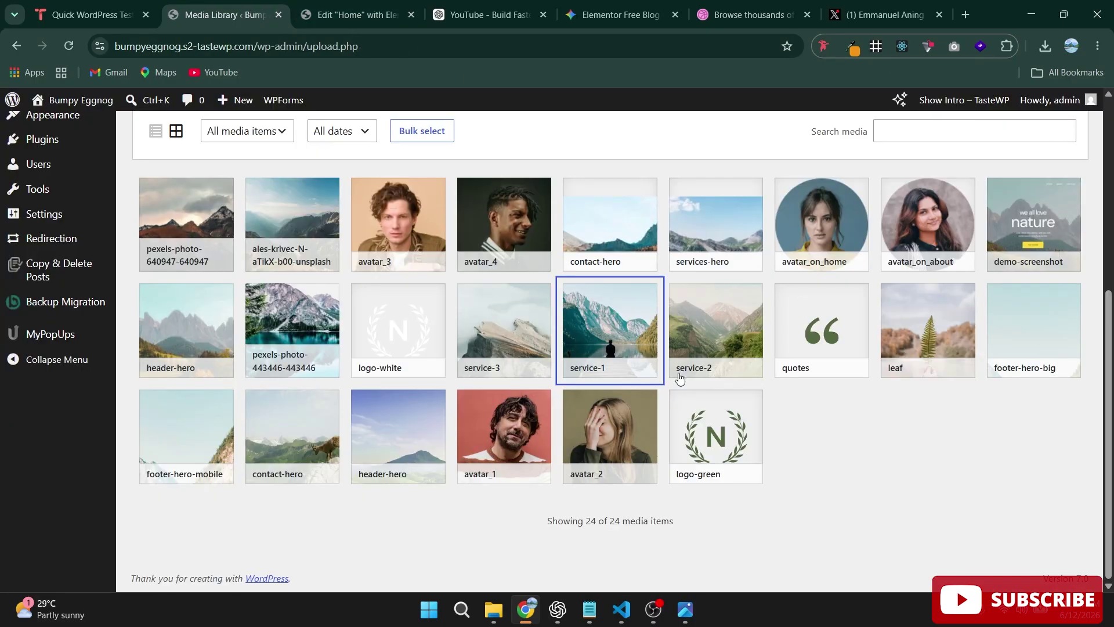
click(702, 333)
click(922, 557)
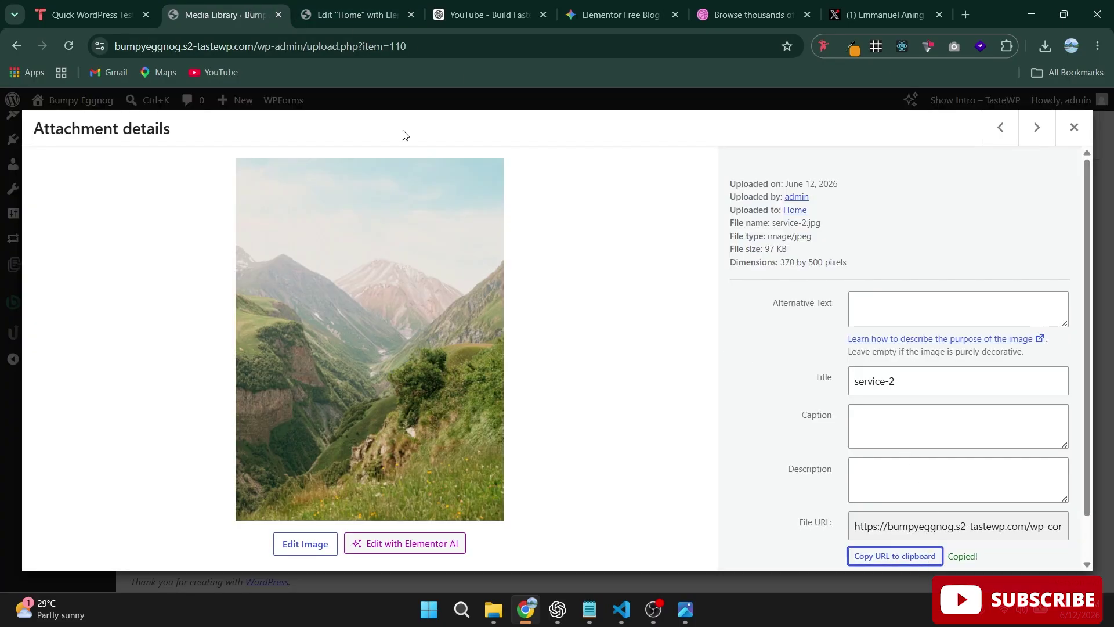
Step: Return to the Elementor editor and replace PASTE-IMAGE-LINK-3-HERE in the third card's image source with the copied service-2 URL
click(357, 14)
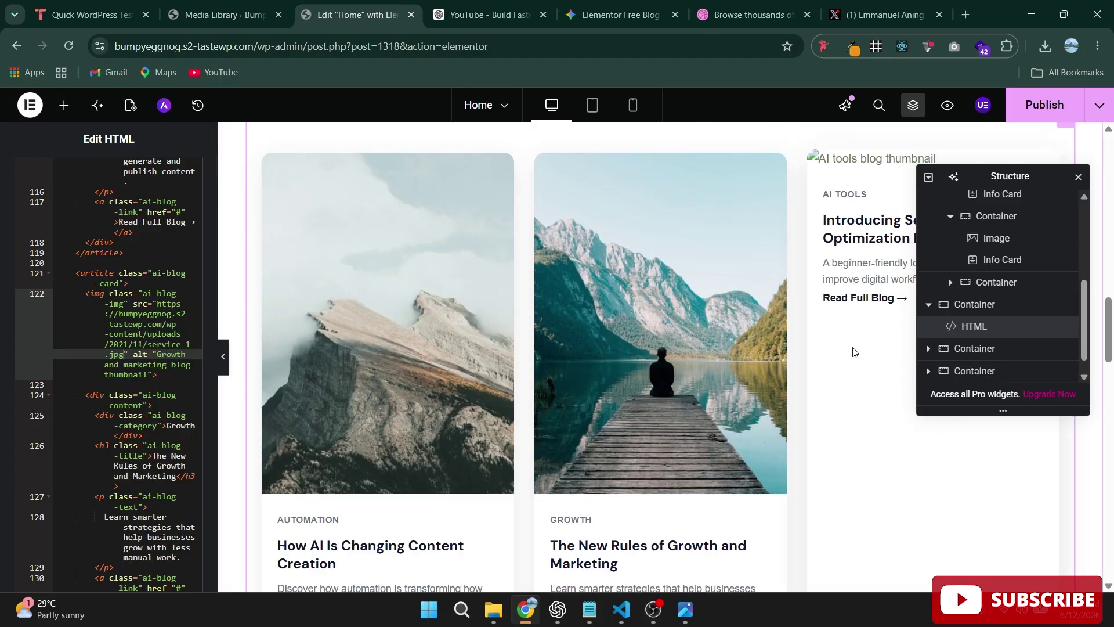
scroll(121, 395, down, 5)
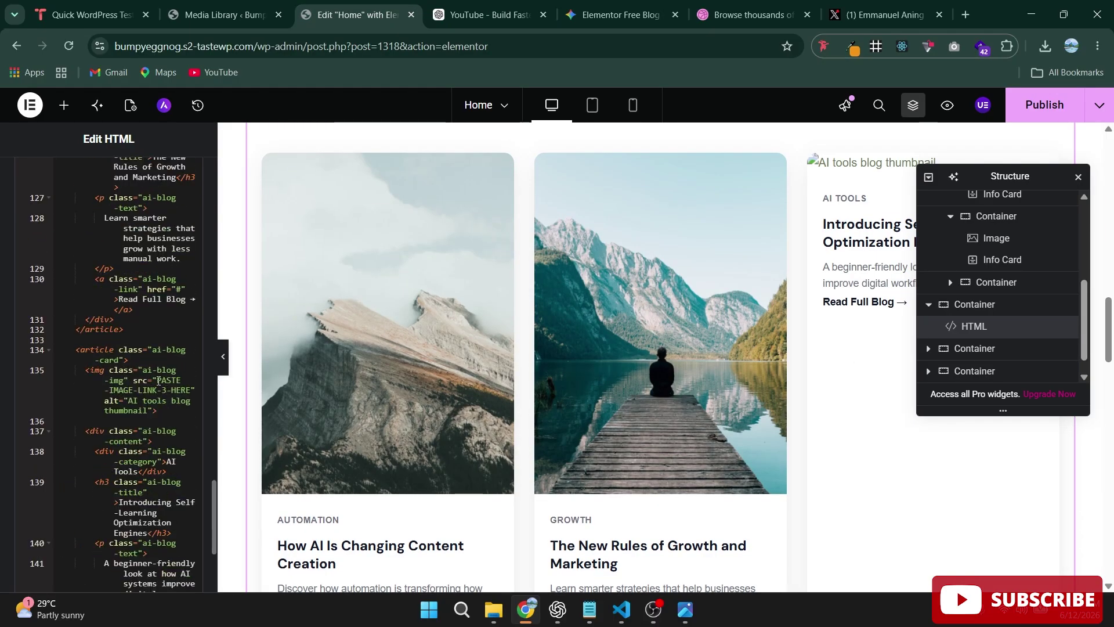
drag(158, 381, 191, 392)
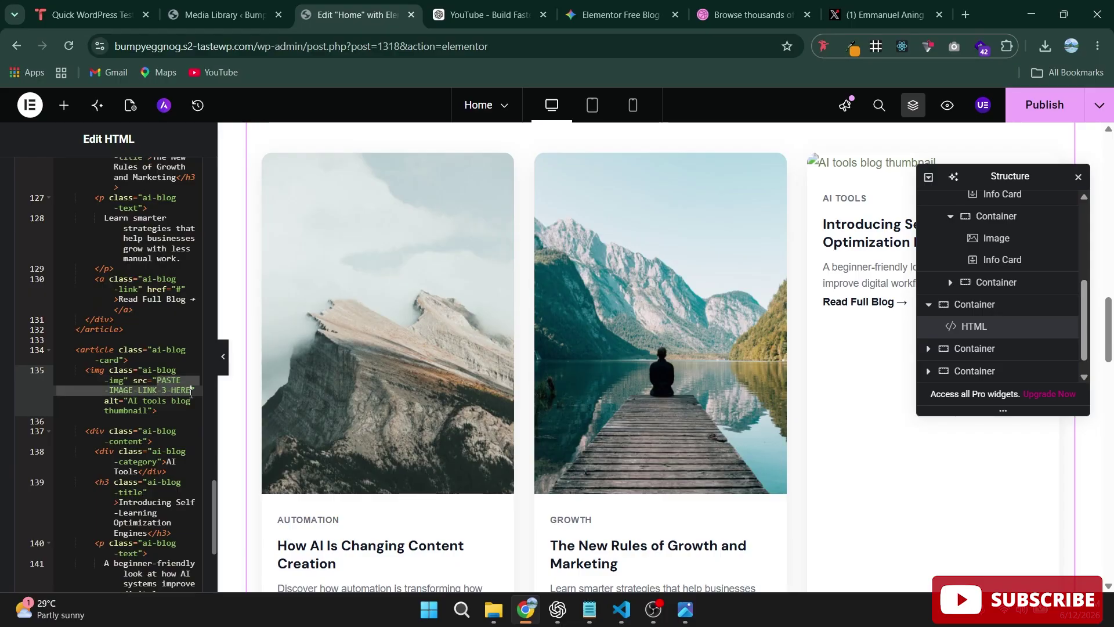
key(ctrl+v)
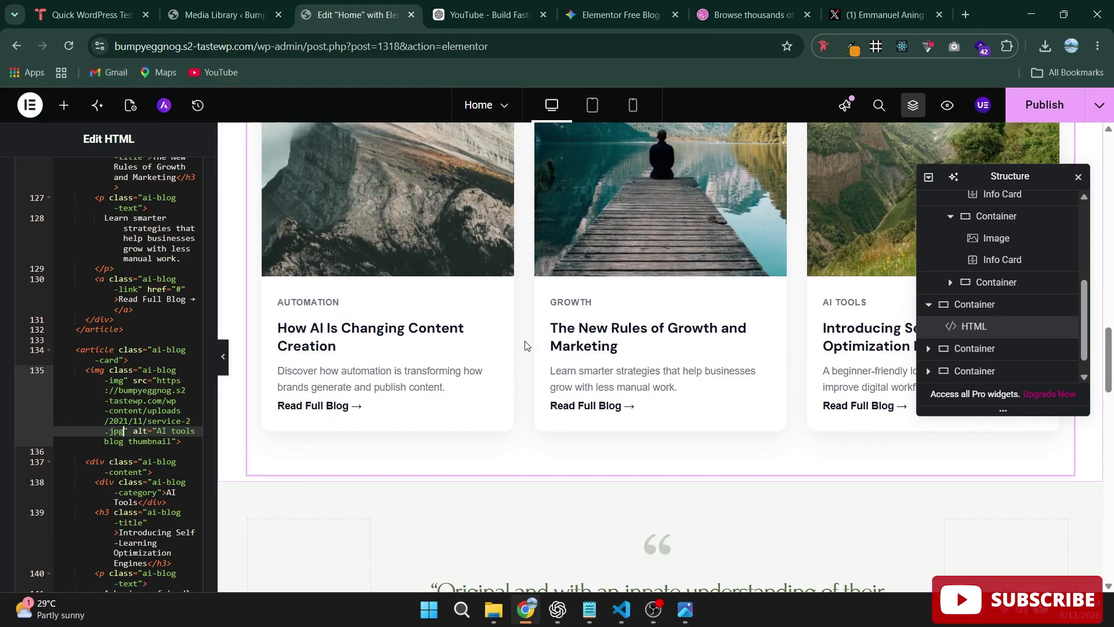
Step: Publish the Home page and move the Structure window clear of the third blog card
scroll(497, 407, down, 4)
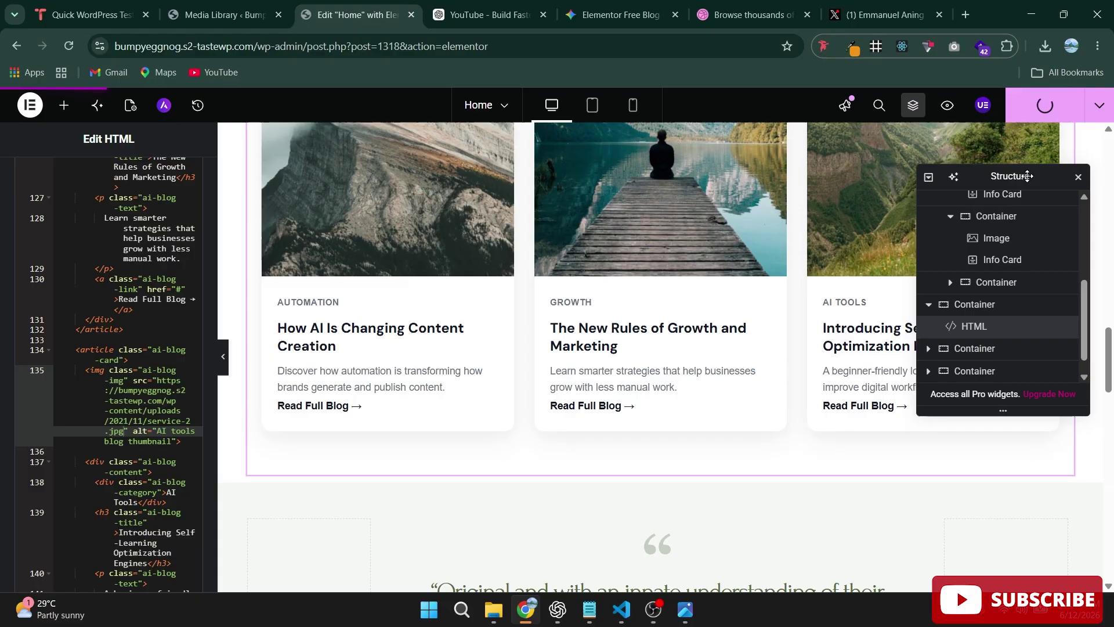
drag(1026, 177, 1015, 453)
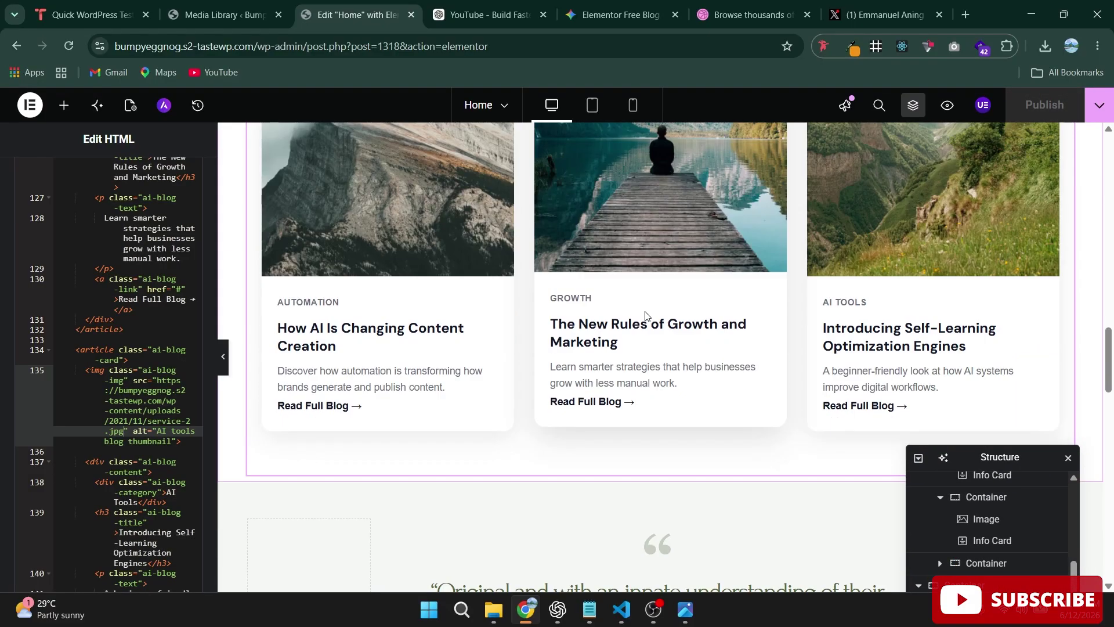
Step: Review the three blog cards on the page and look through the HTML widget's code from the style rules to the closing section
scroll(602, 357, up, 8)
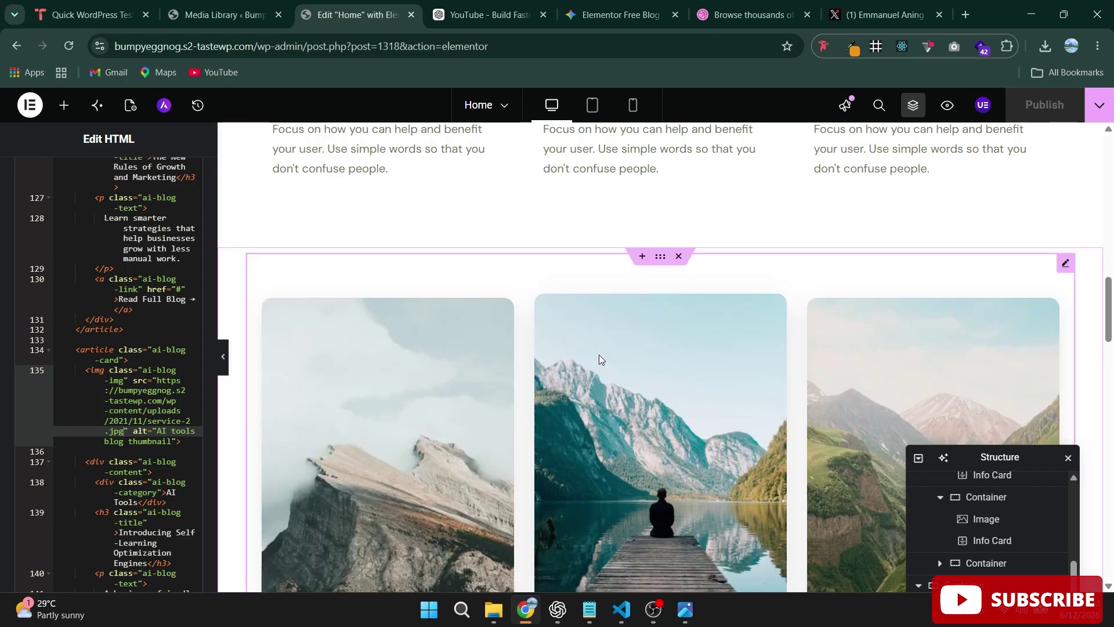
scroll(641, 288, down, 8)
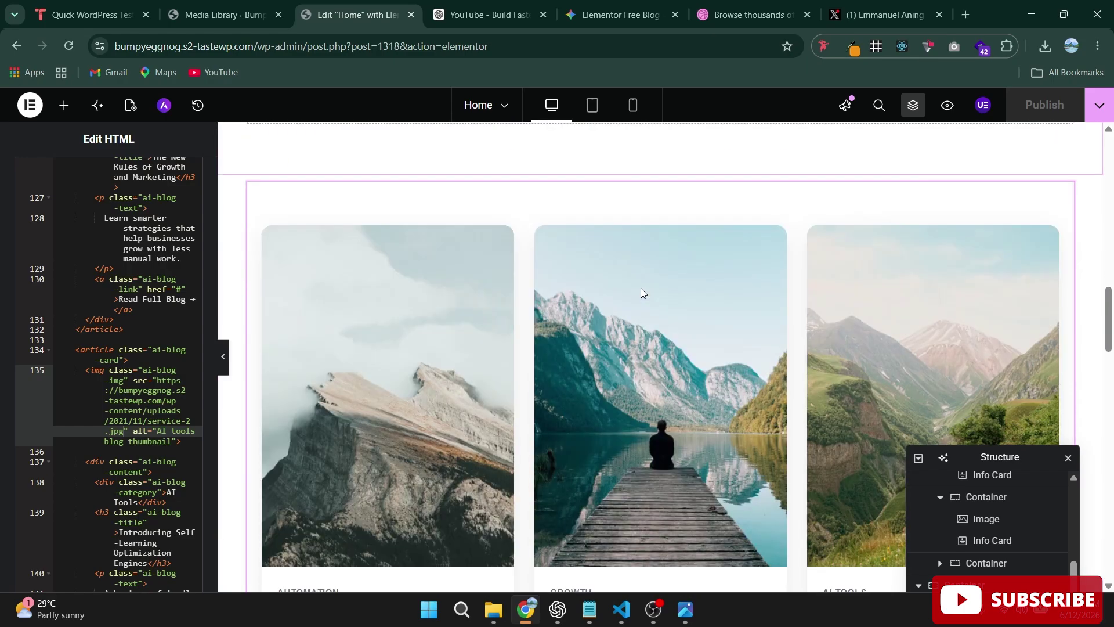
scroll(141, 315, up, 18)
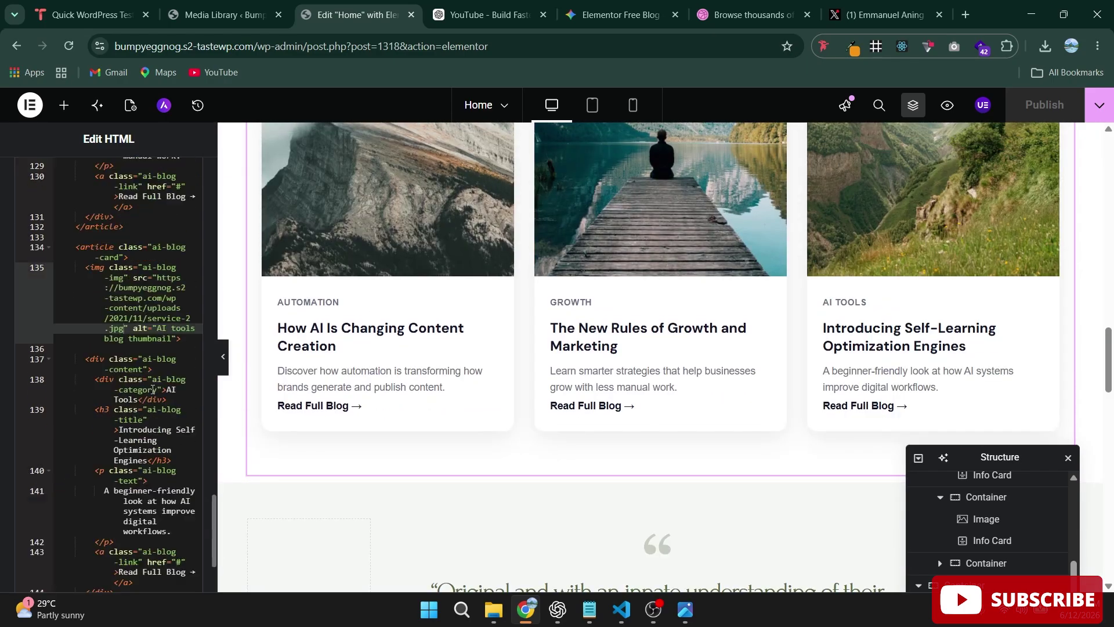
scroll(155, 364, up, 12)
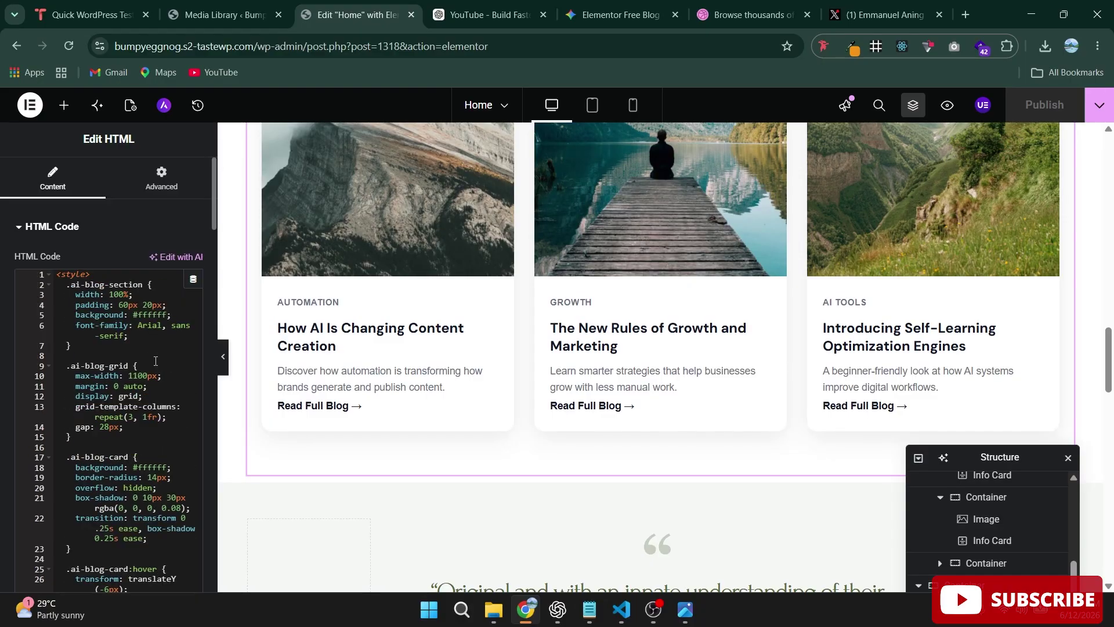
scroll(155, 363, down, 20)
scroll(157, 360, down, 10)
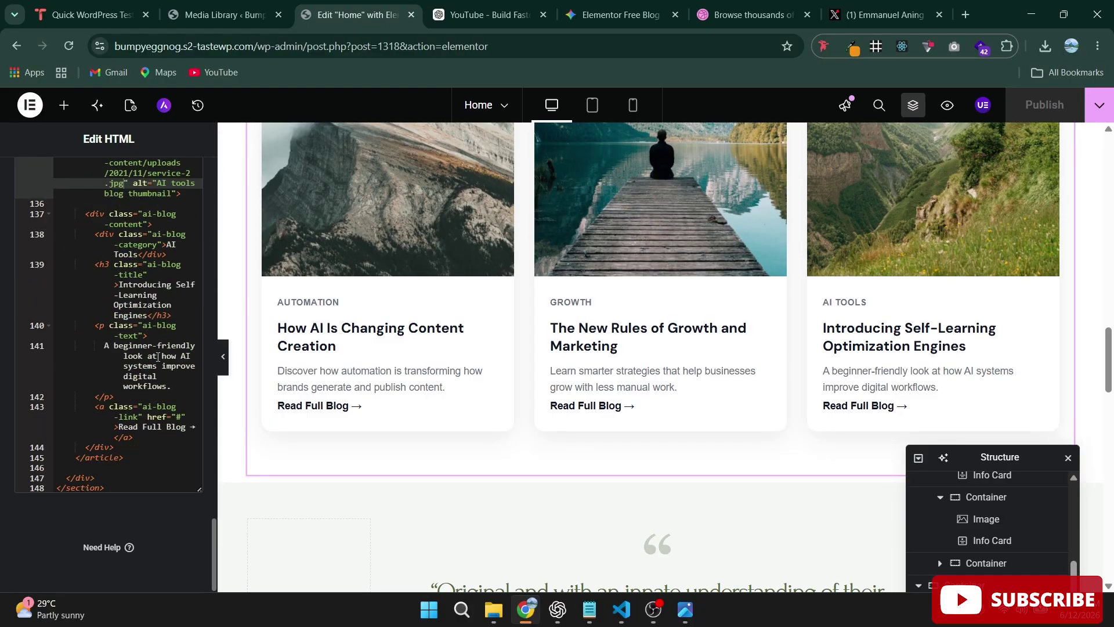
scroll(151, 355, up, 5)
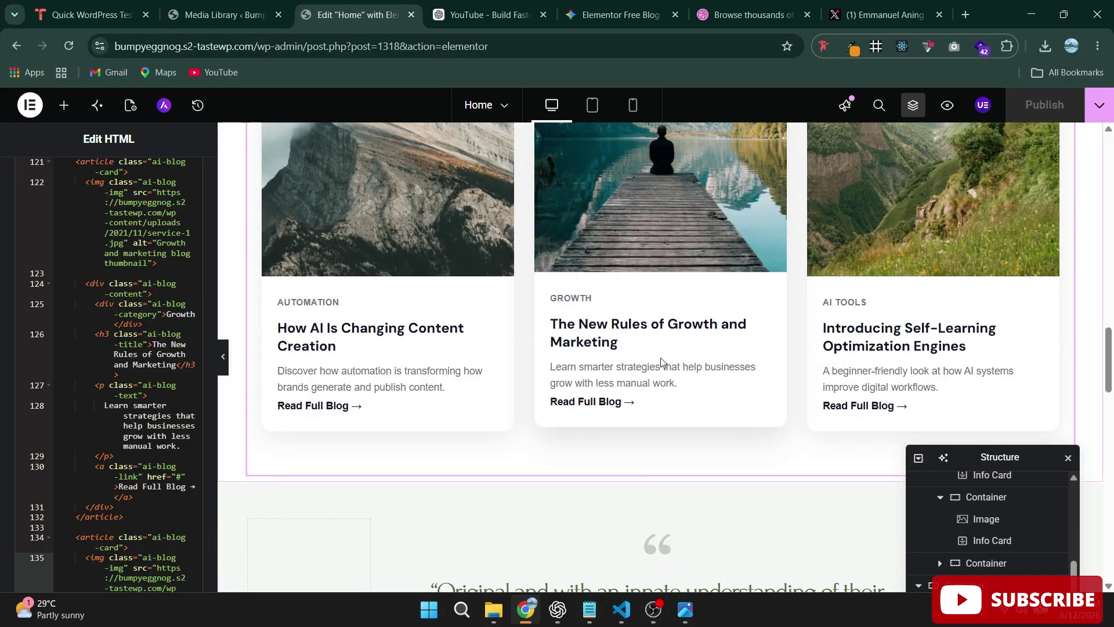
Step: Add a new row-direction Flexbox container between the blog card section and the testimonial section
scroll(661, 362, down, 3)
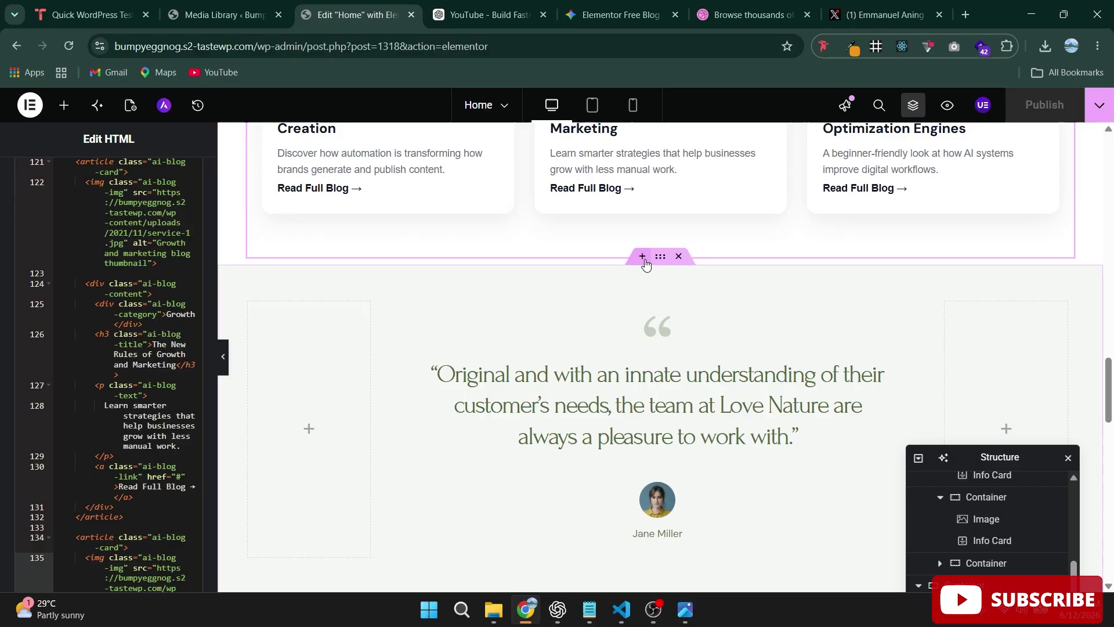
click(642, 257)
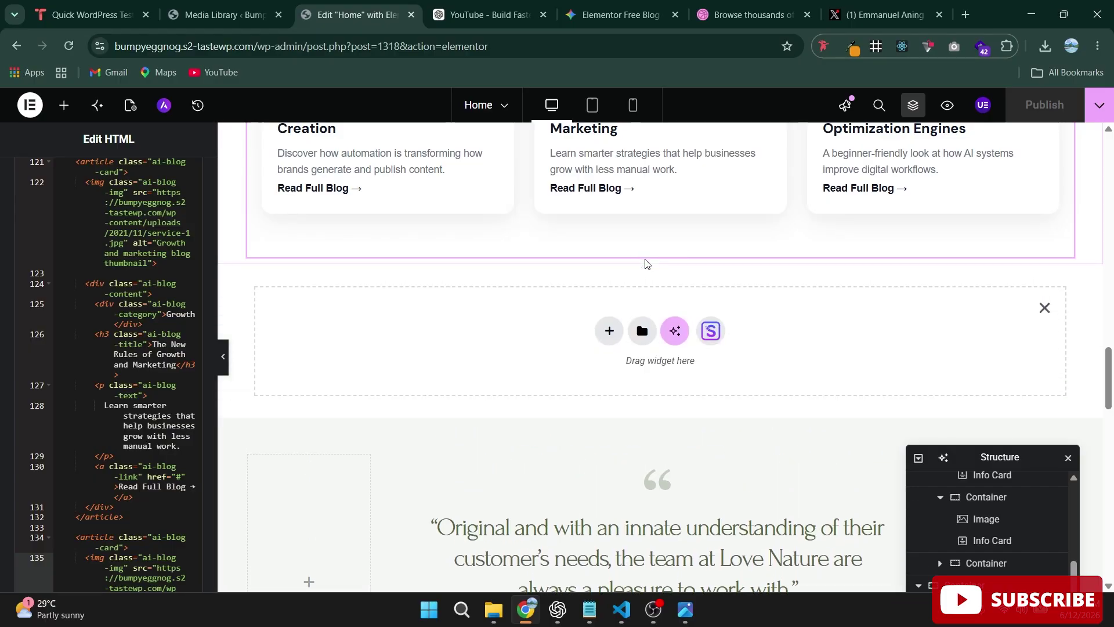
click(614, 338)
click(598, 386)
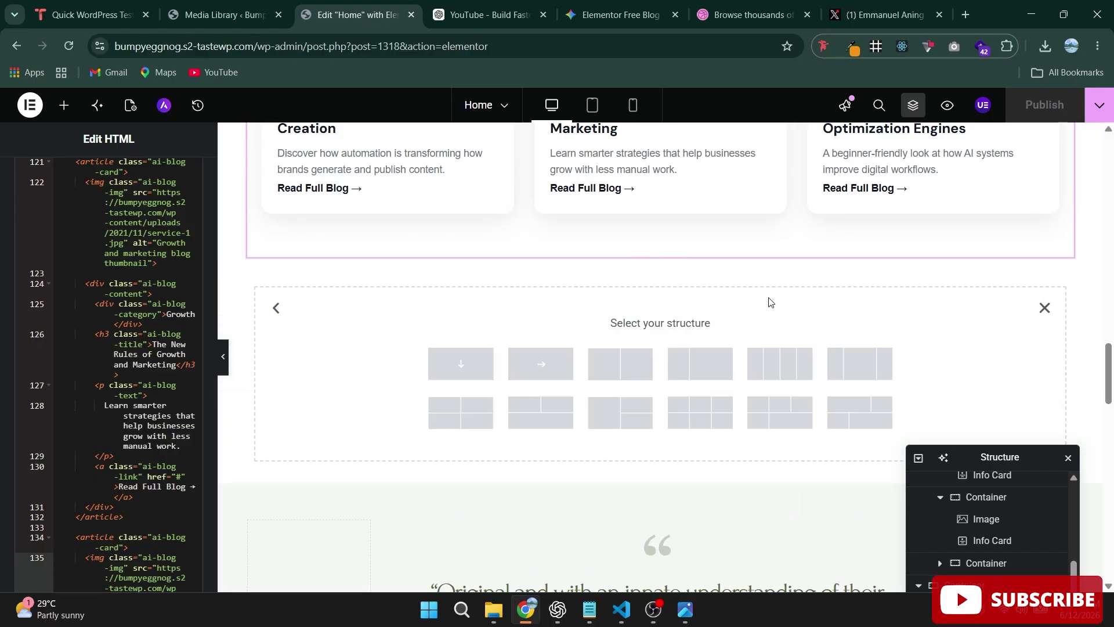
click(547, 369)
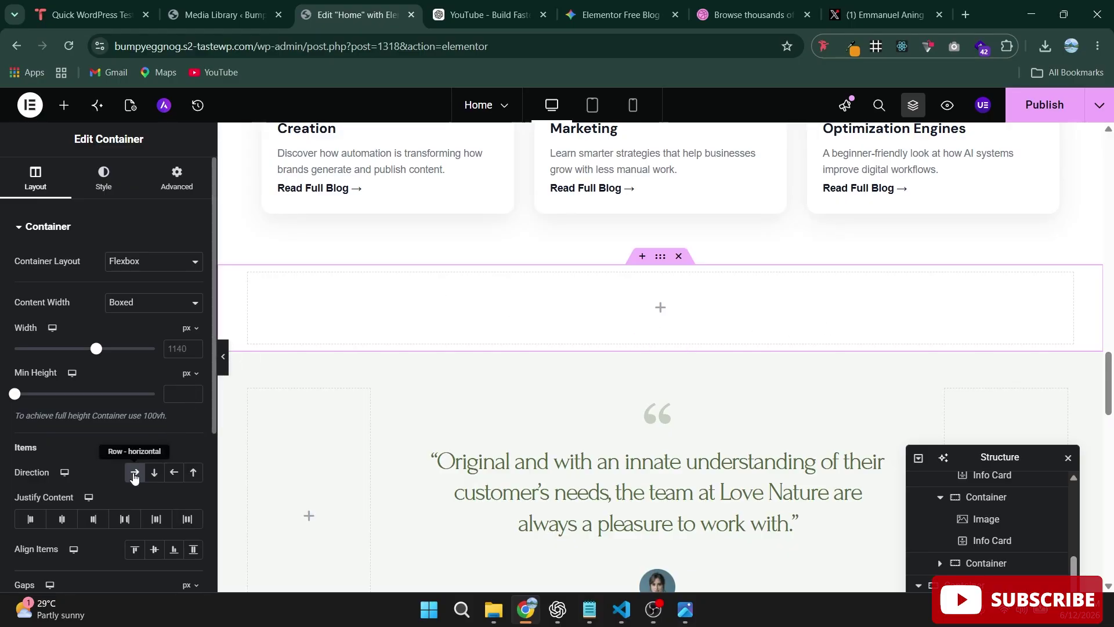
Step: Place a container inside the new row container and duplicate it twice to form three equal columns
click(64, 105)
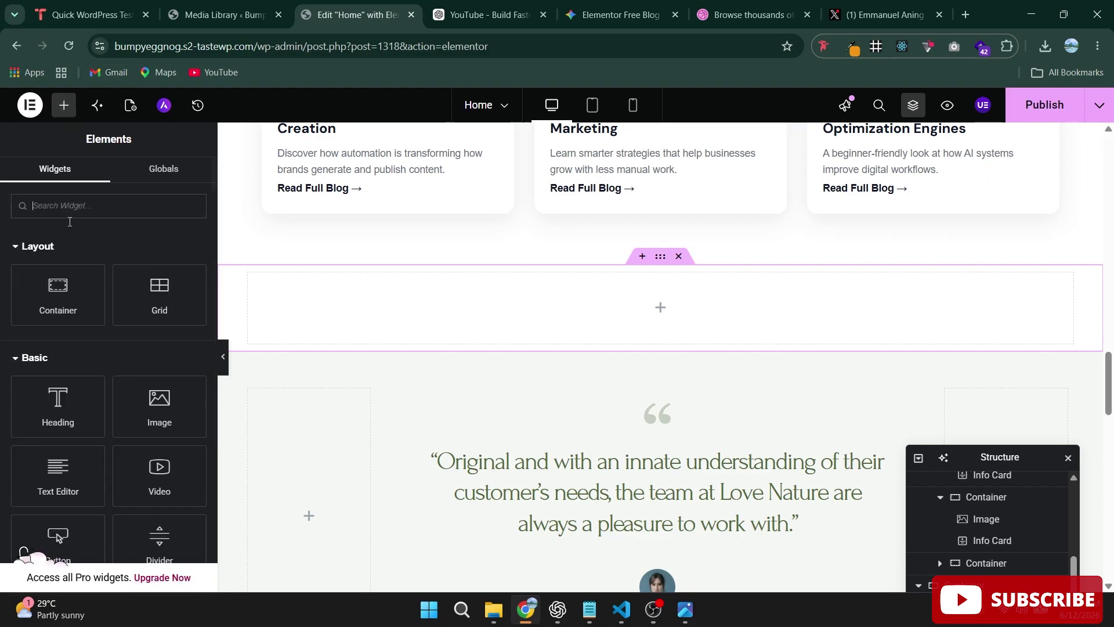
drag(58, 290, 639, 307)
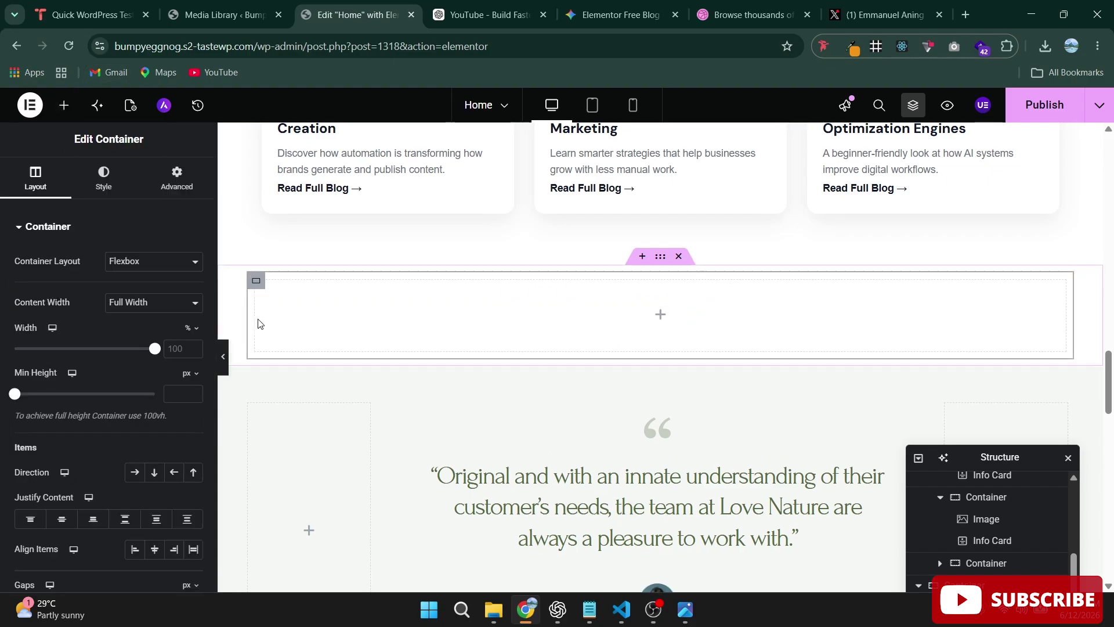
right_click(260, 288)
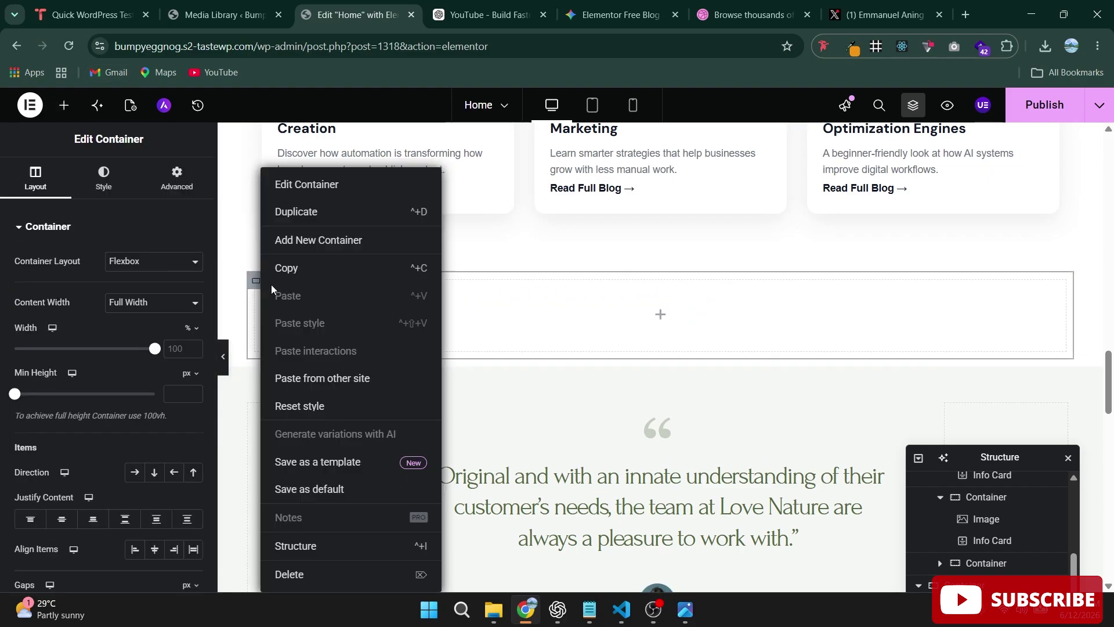
click(335, 216)
right_click(677, 282)
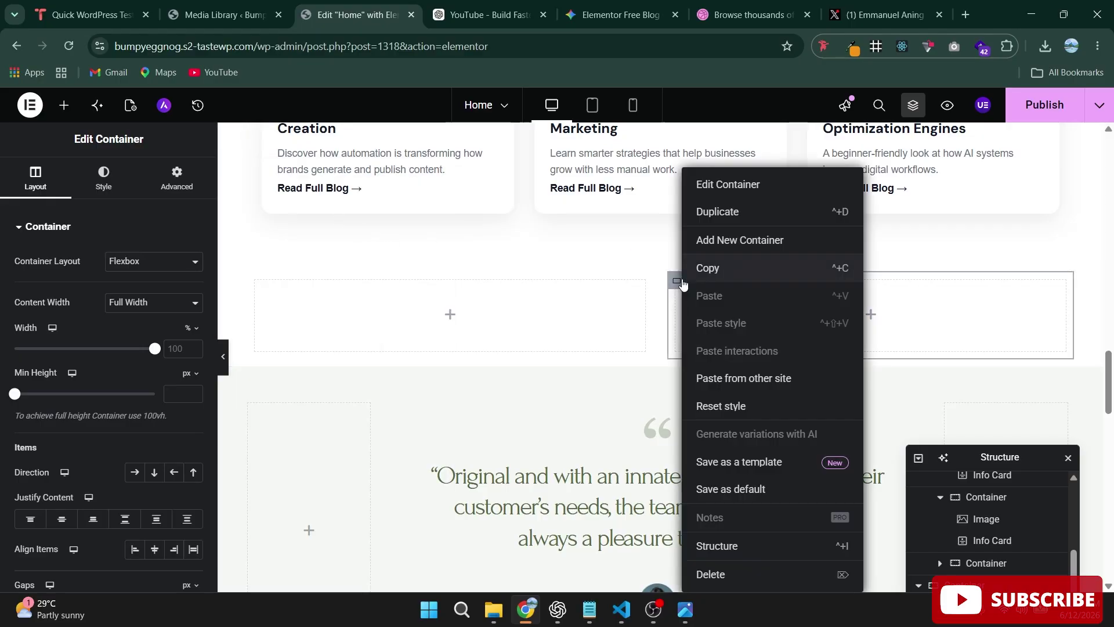
click(723, 213)
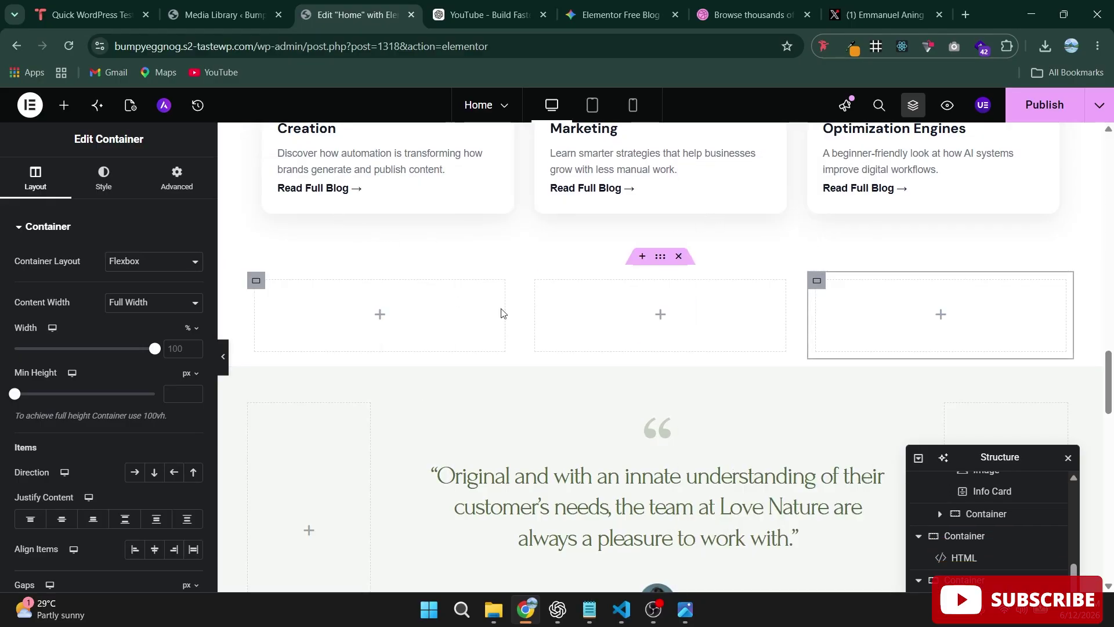
Step: Switch to the ChatGPT conversation, look over the single-card blog code and copy the whole HTML block
click(494, 15)
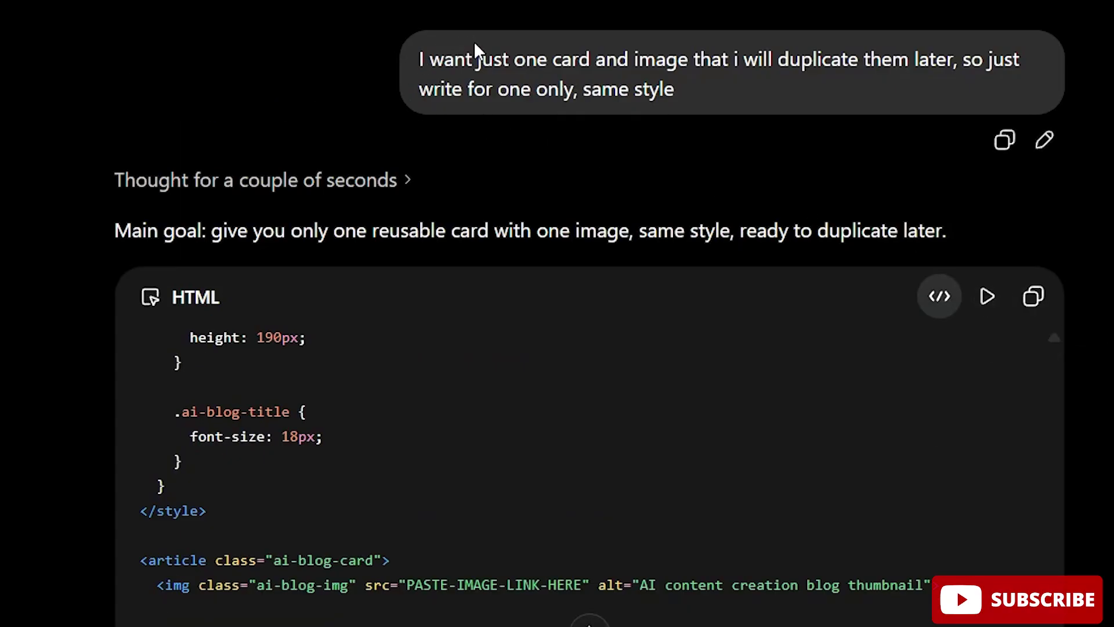
drag(410, 64, 639, 58)
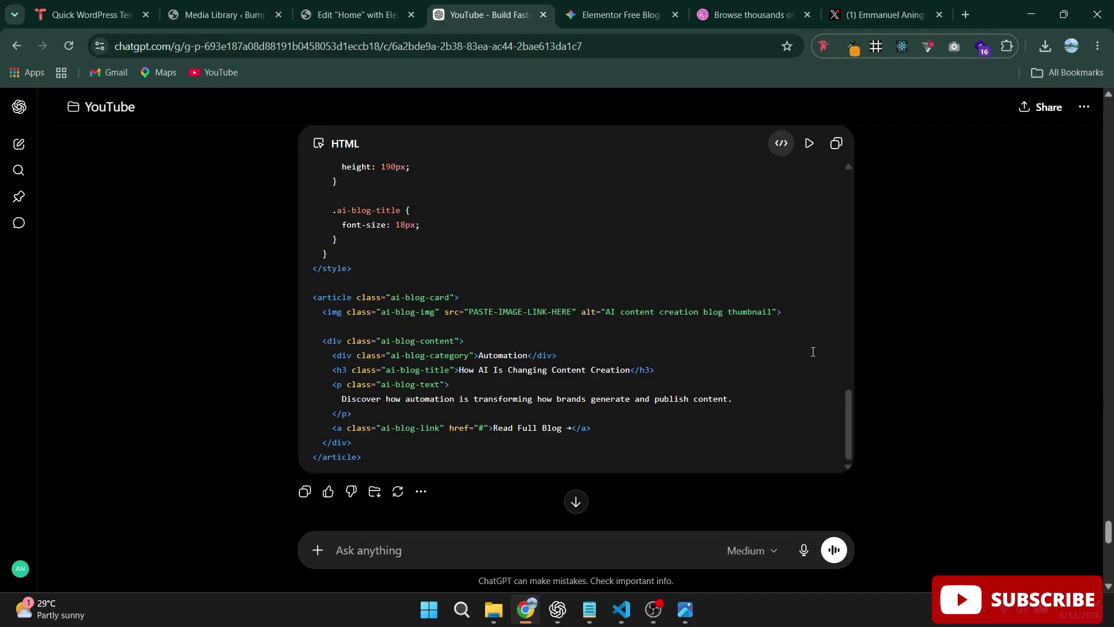
scroll(996, 408, up, 2)
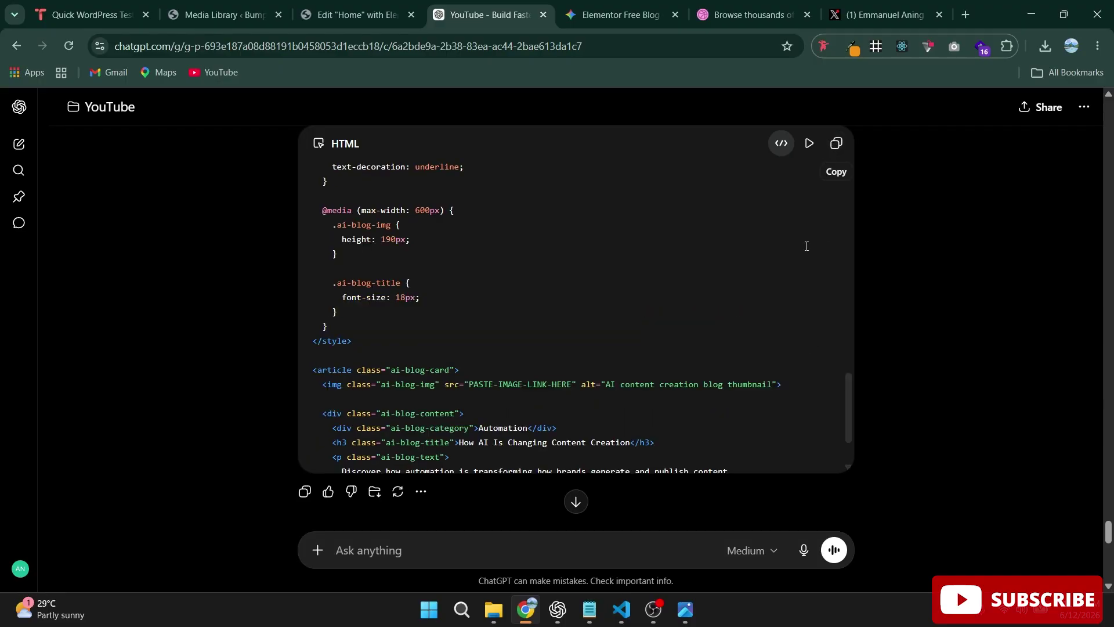
scroll(803, 246, up, 2)
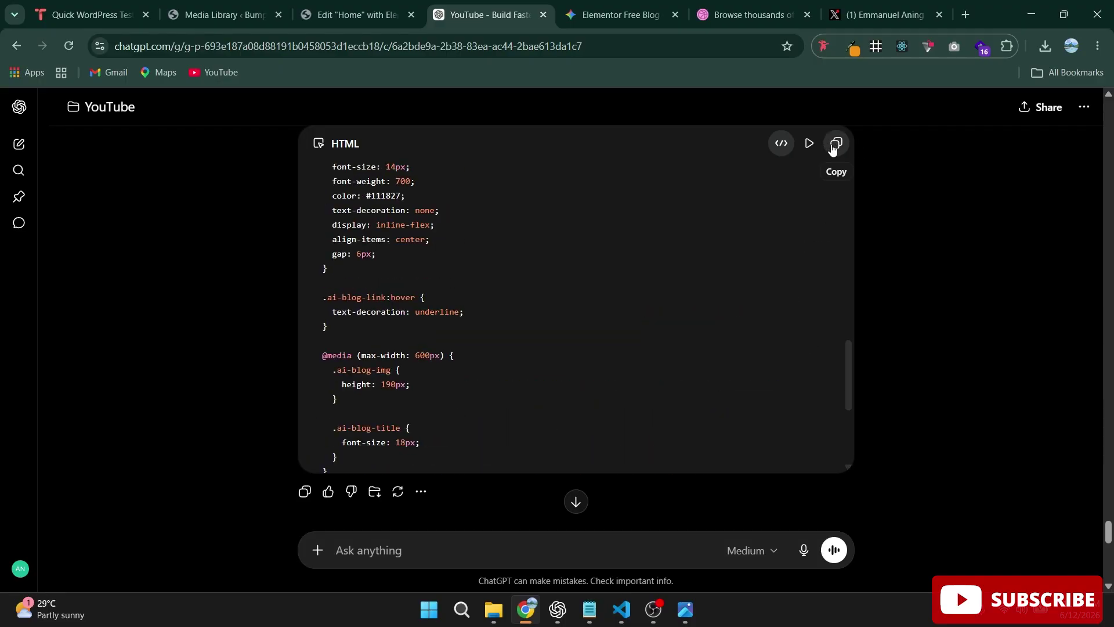
click(835, 143)
Step: Return to the Elementor editor, add an HTML widget to the first column and paste the copied single-card code into it
click(357, 15)
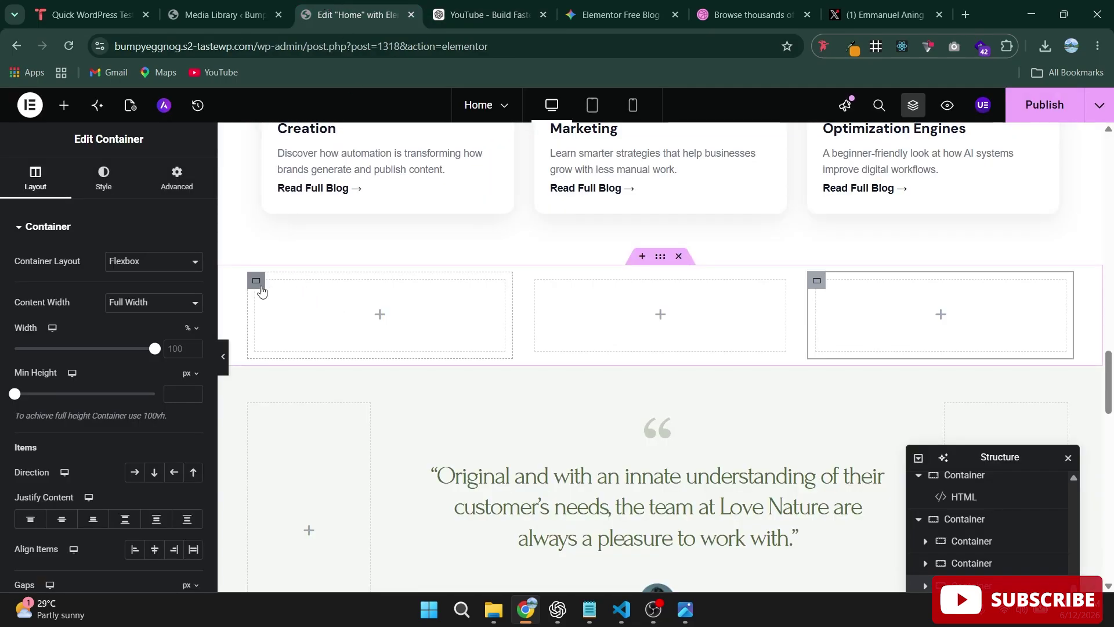
click(257, 282)
drag(1021, 456, 1018, 312)
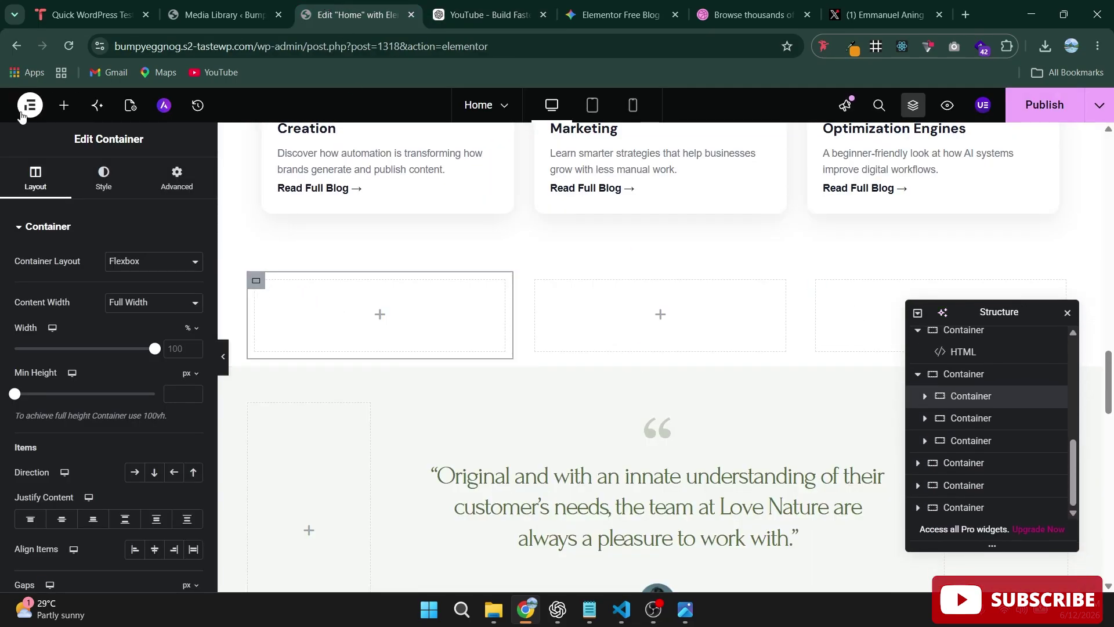
click(64, 105)
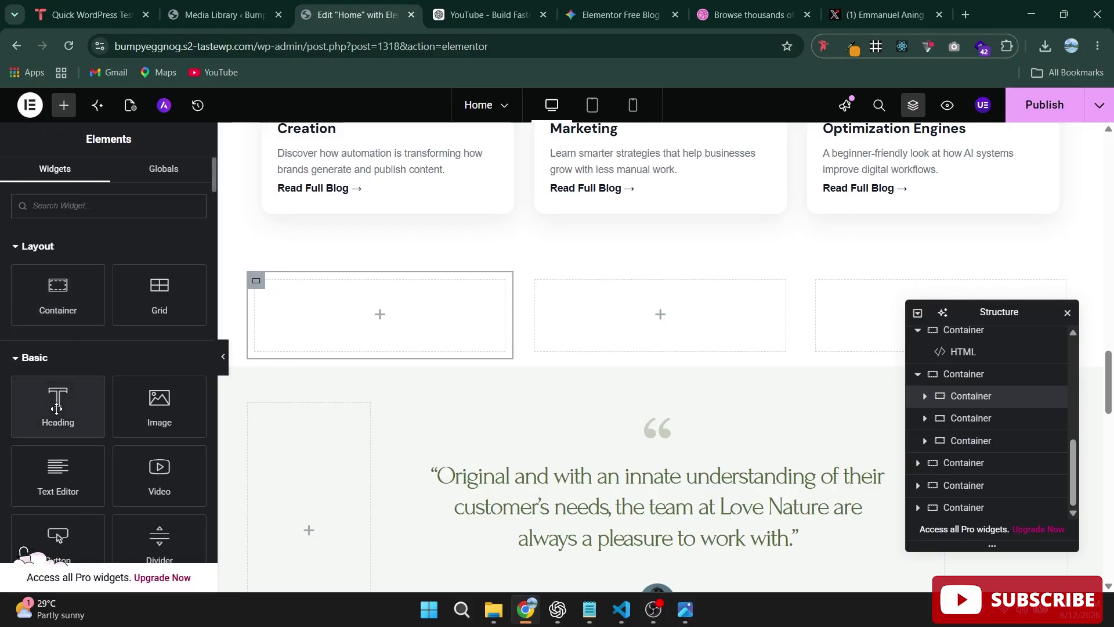
text(html)
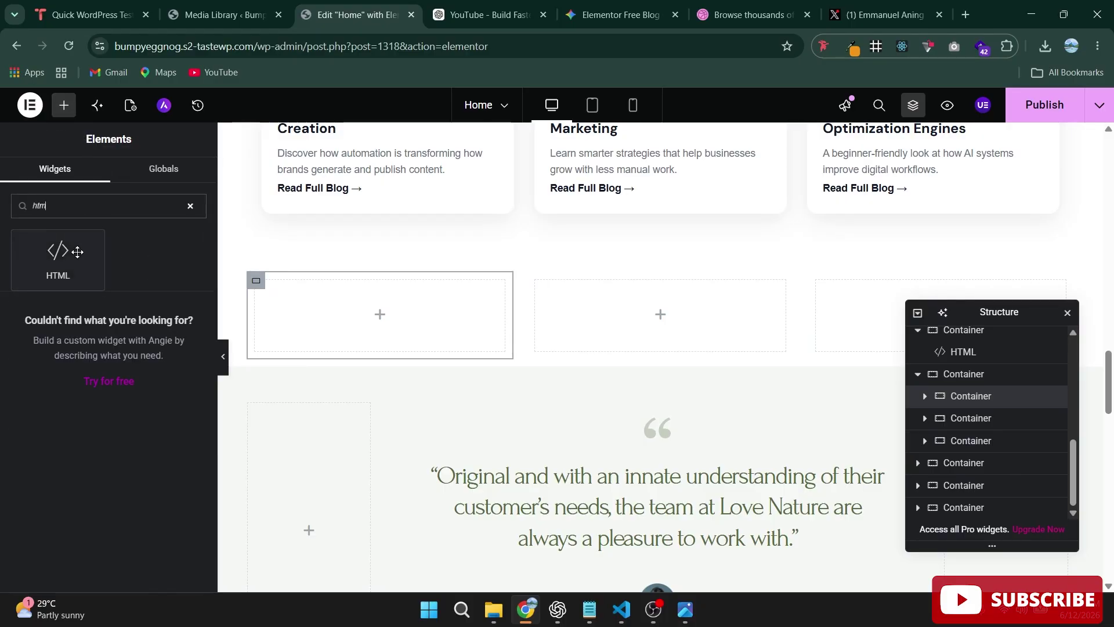
drag(58, 260, 408, 313)
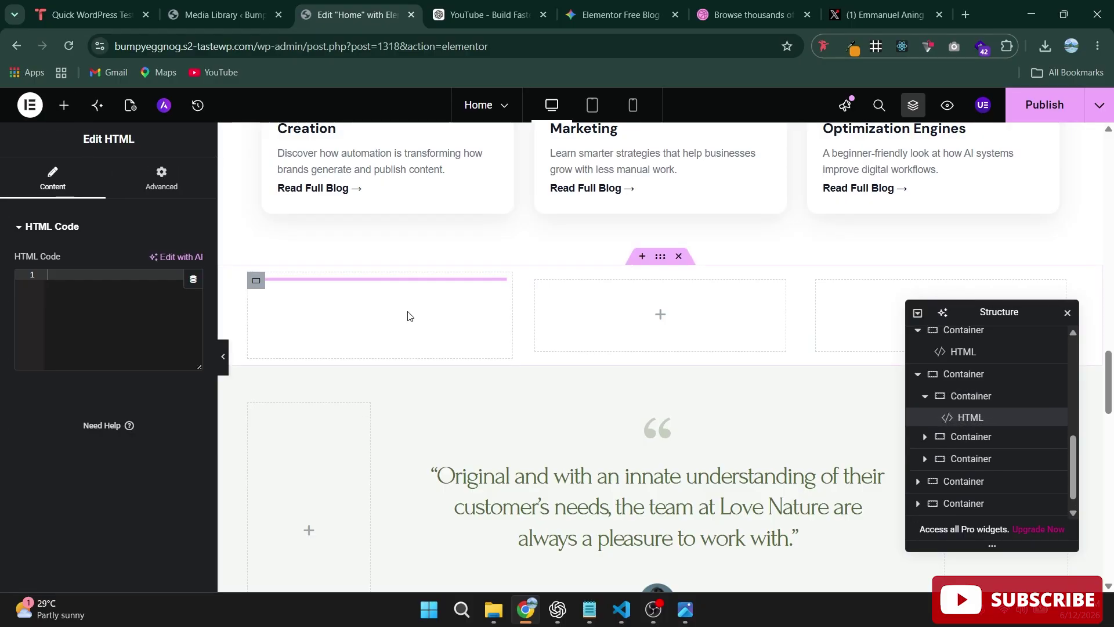
click(83, 326)
key(ctrl+v)
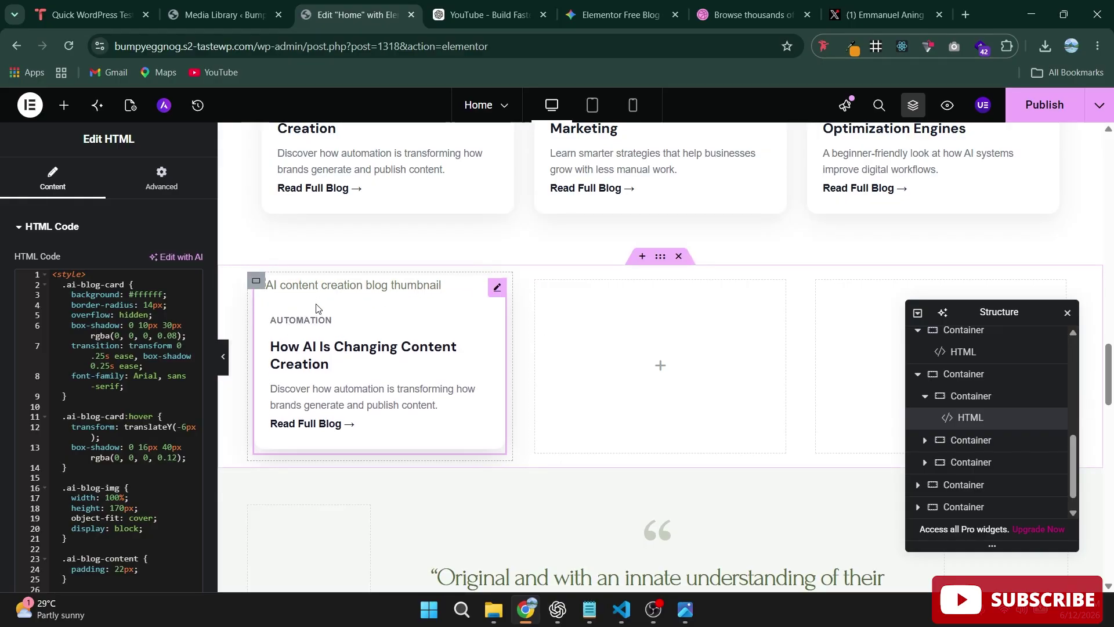
Step: Copy the service-2 image's file URL from the Media Library and replace PASTE-IMAGE-LINK-HERE with it in the new card's HTML code
click(234, 17)
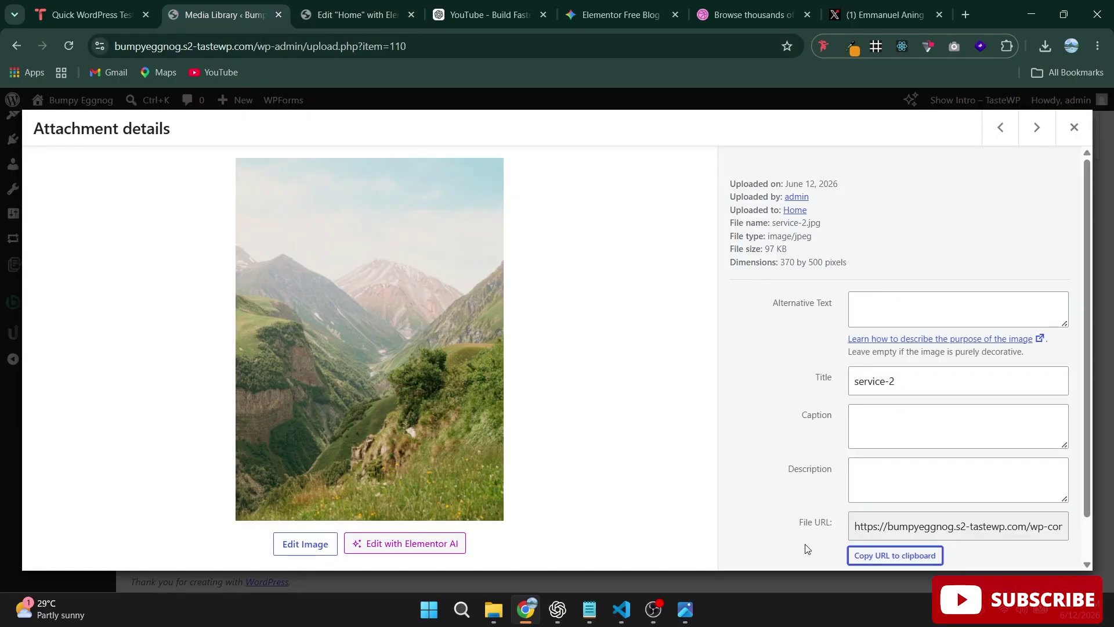
click(907, 565)
click(355, 14)
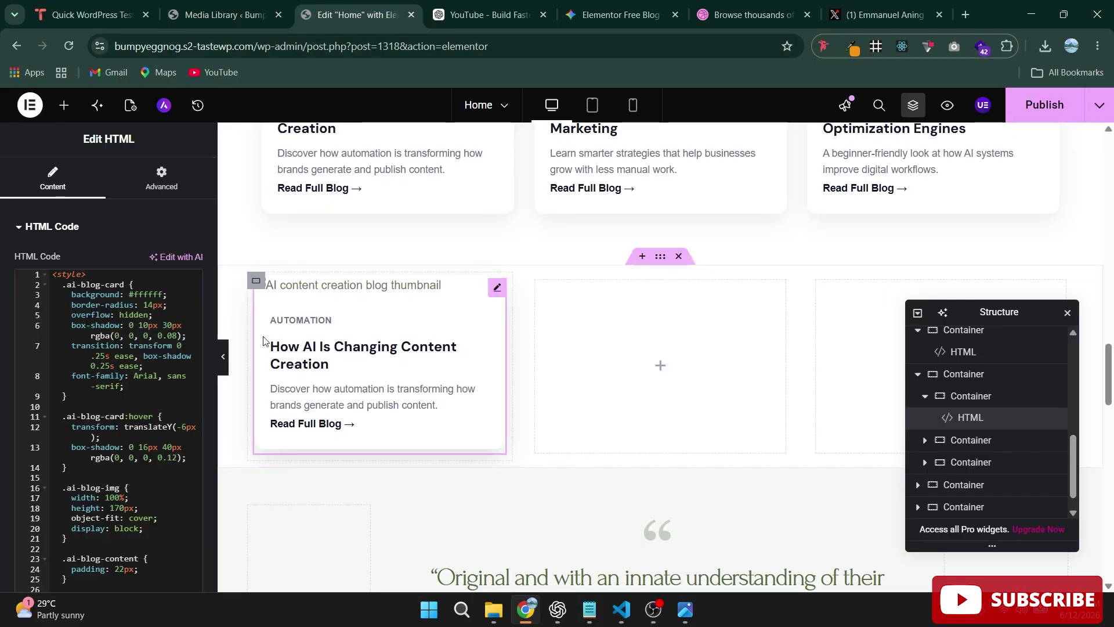
scroll(116, 417, down, 10)
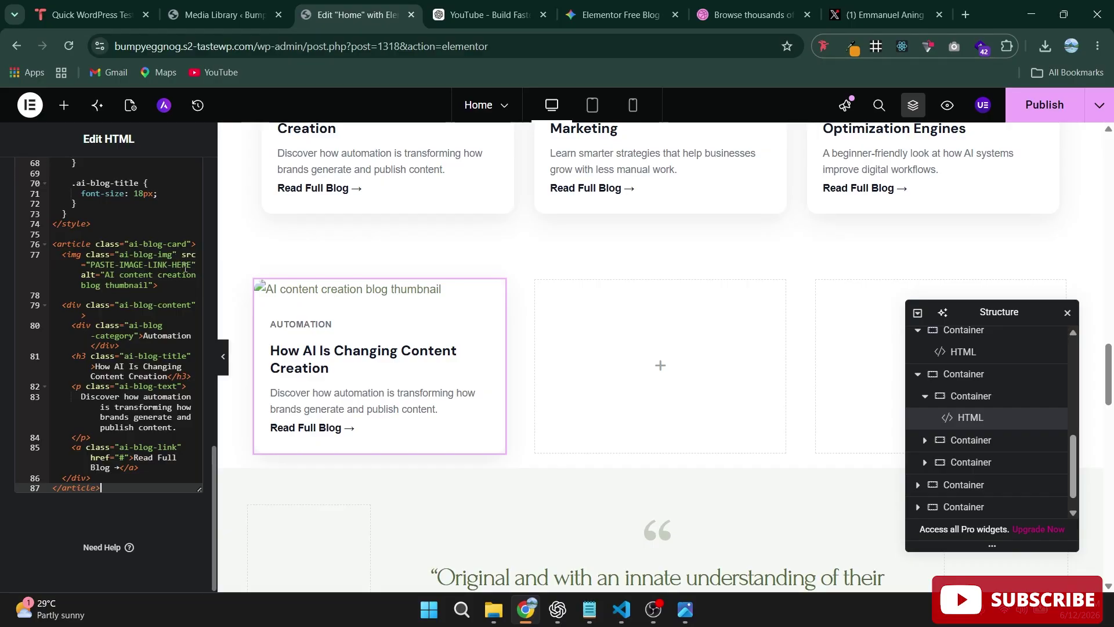
drag(190, 265, 148, 255)
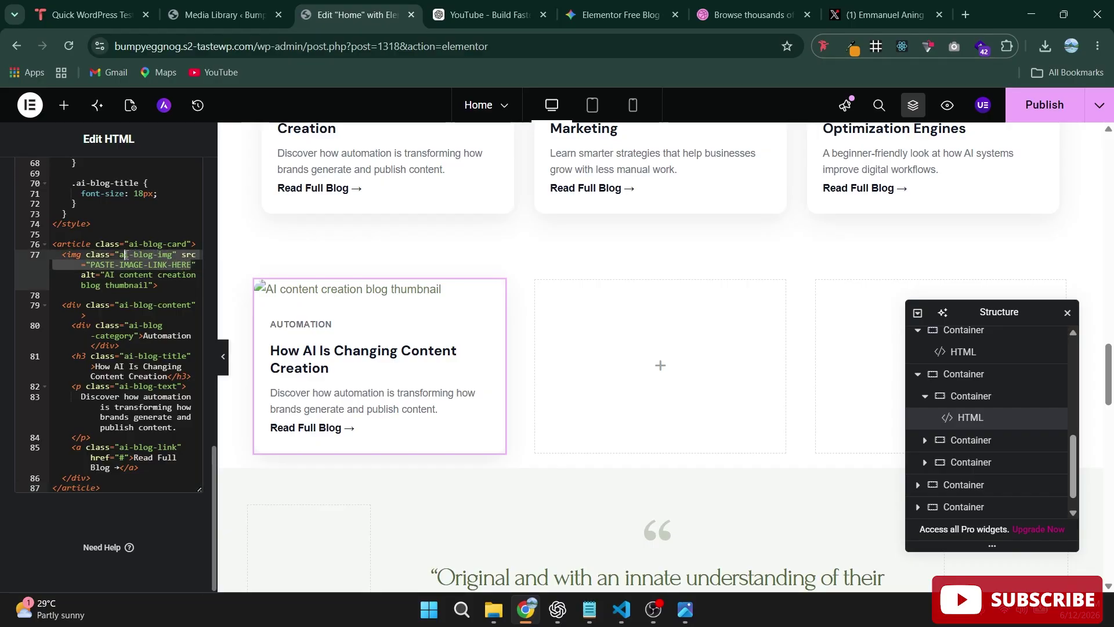
click(135, 266)
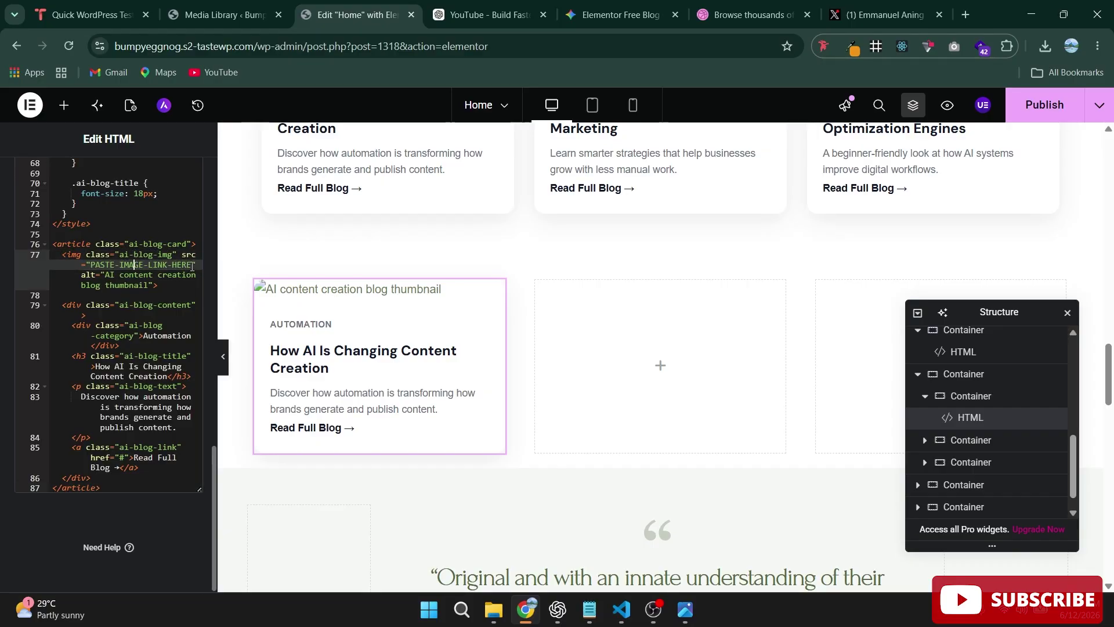
drag(192, 265, 104, 265)
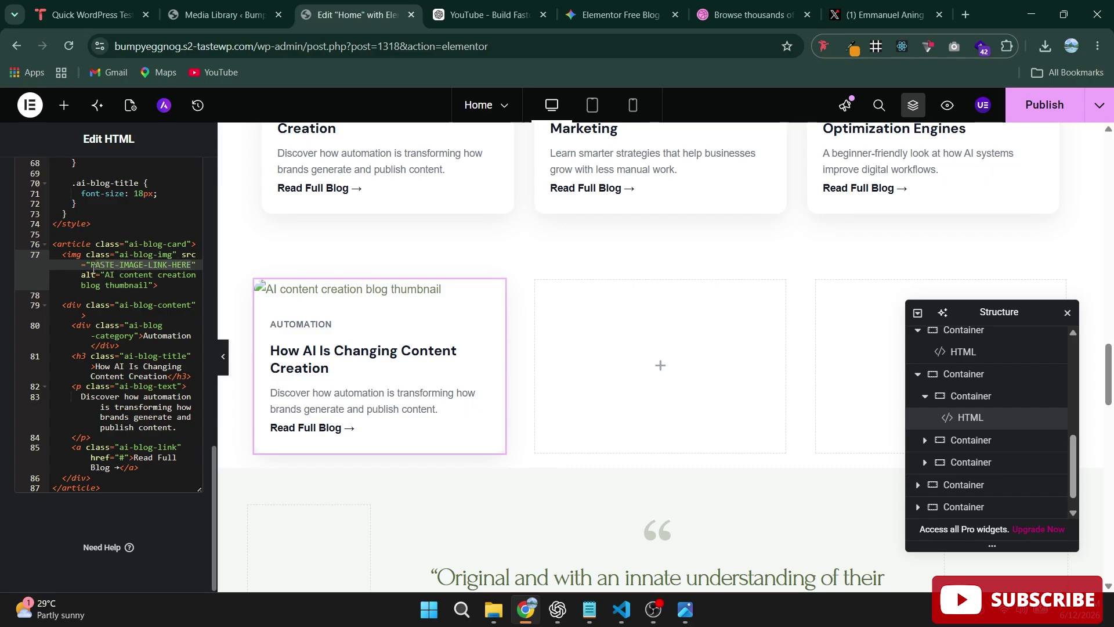
key(ctrl+v)
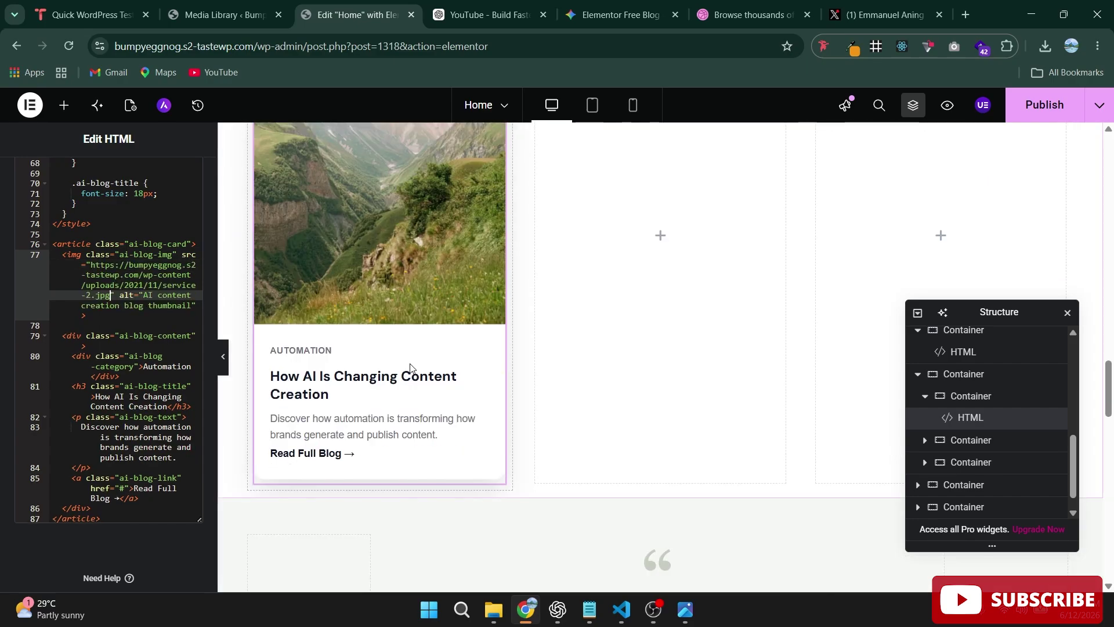
Step: Duplicate the container holding the finished blog card twice to make three cards in the row
scroll(506, 378, up, 4)
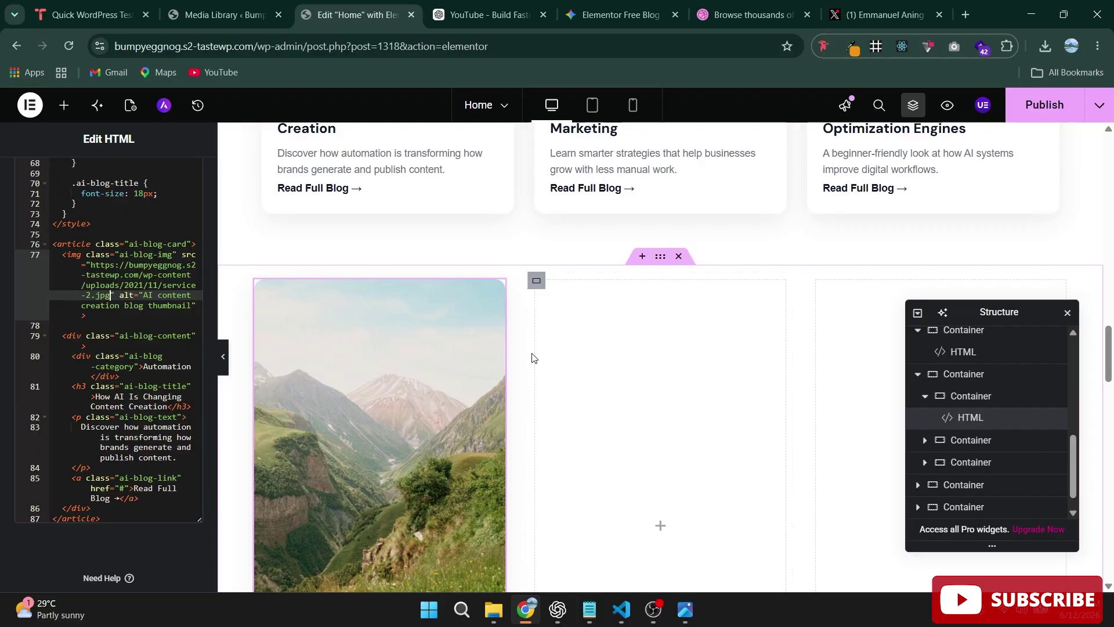
scroll(531, 357, down, 4)
scroll(363, 295, up, 3)
click(257, 209)
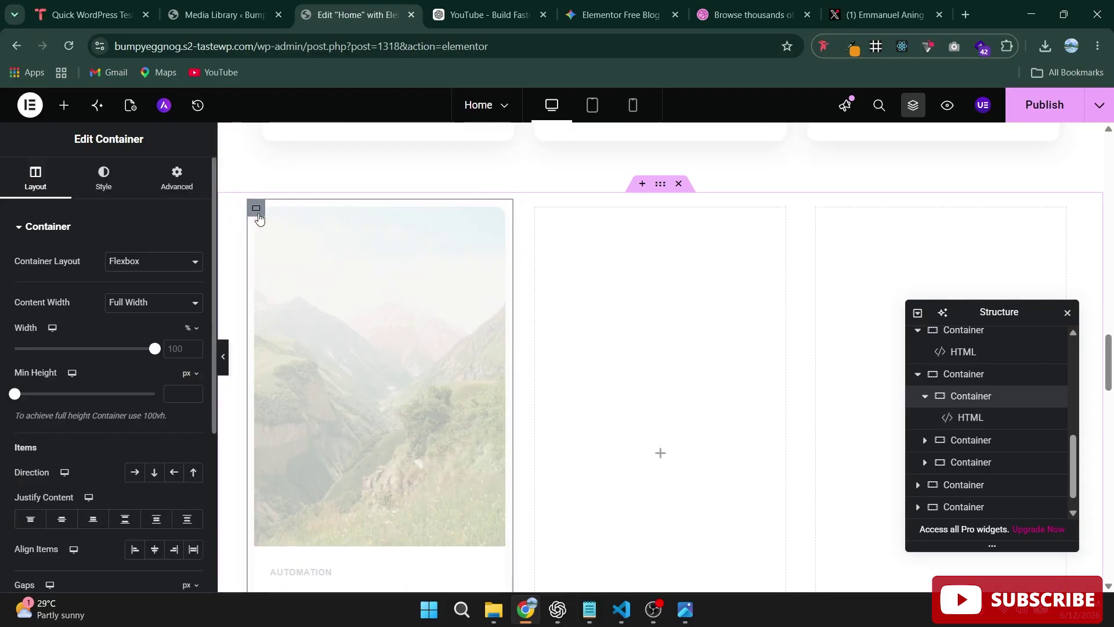
right_click(256, 209)
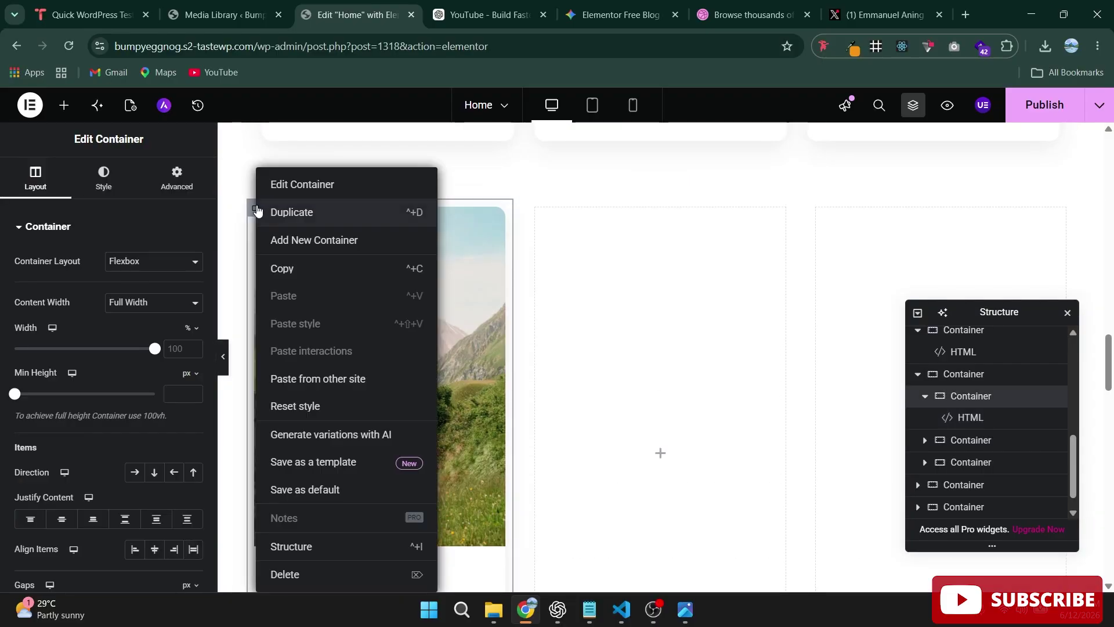
click(297, 213)
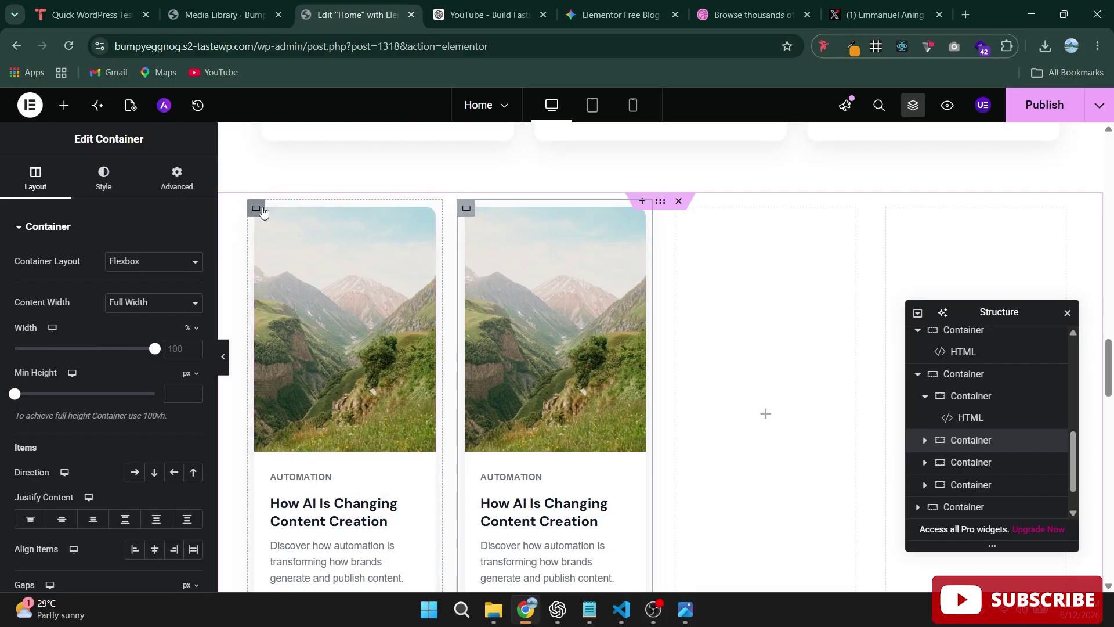
right_click(301, 215)
key(ctrl+d)
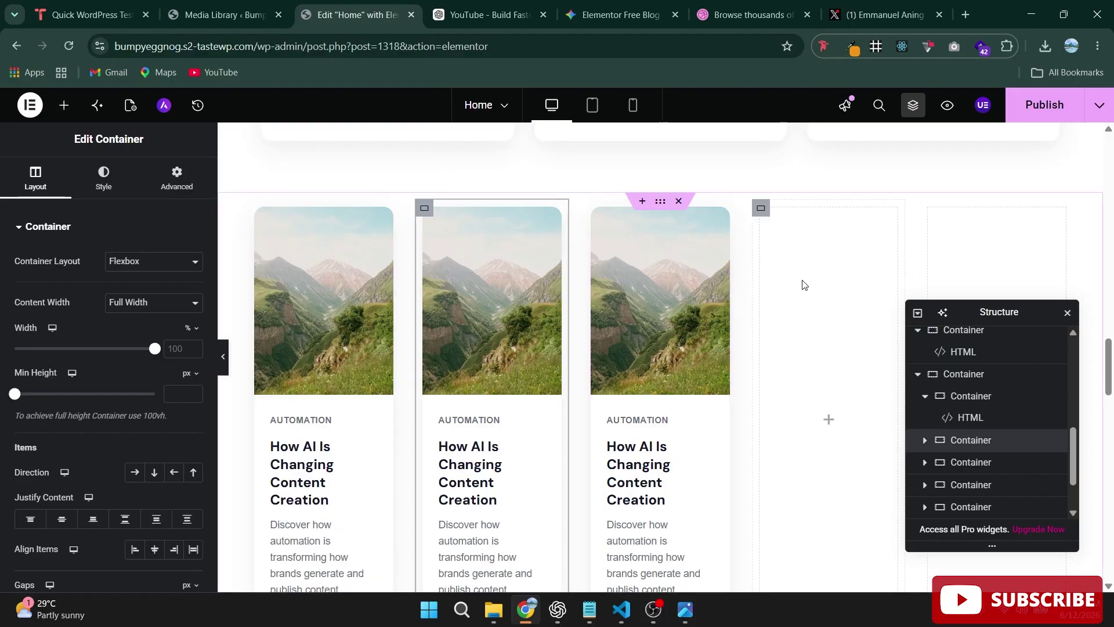
Step: Delete the two remaining empty containers beside the three blog cards
right_click(754, 216)
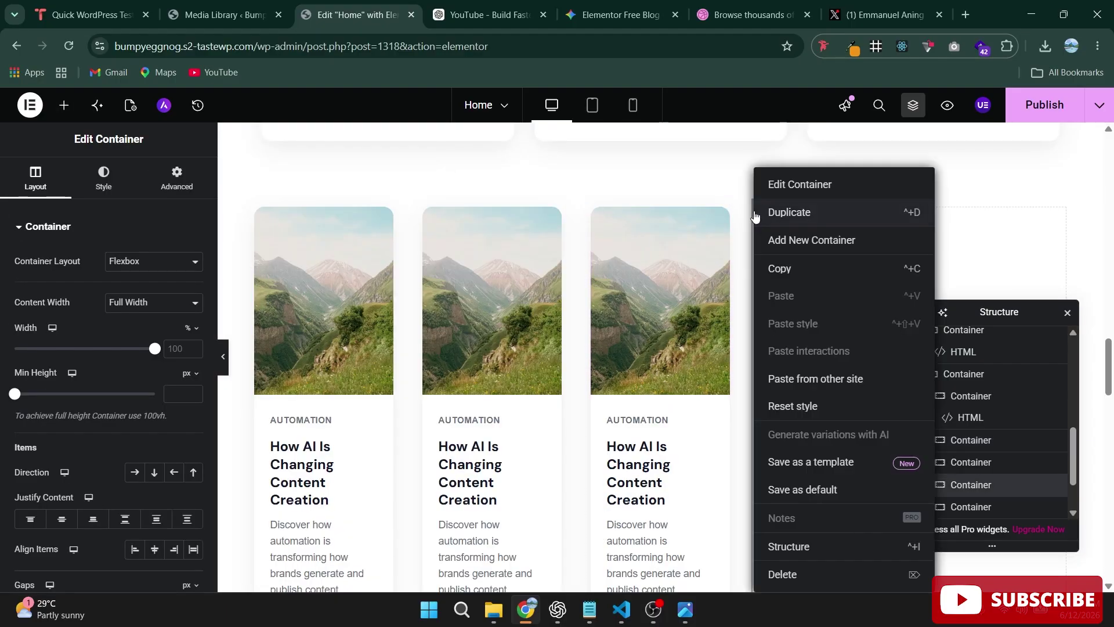
click(813, 574)
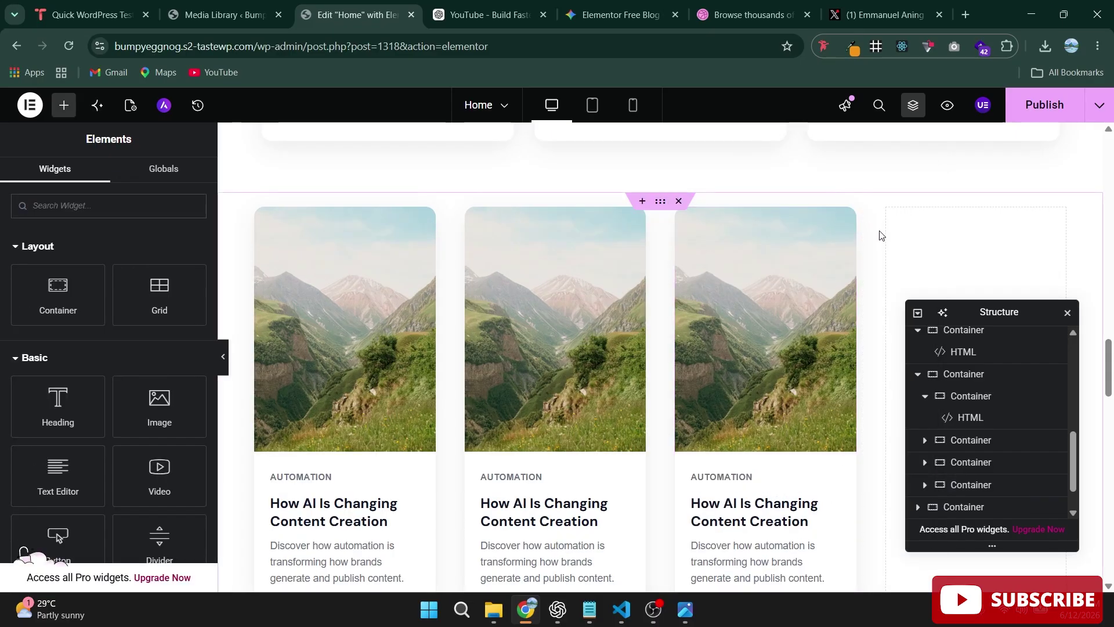
click(886, 209)
right_click(889, 218)
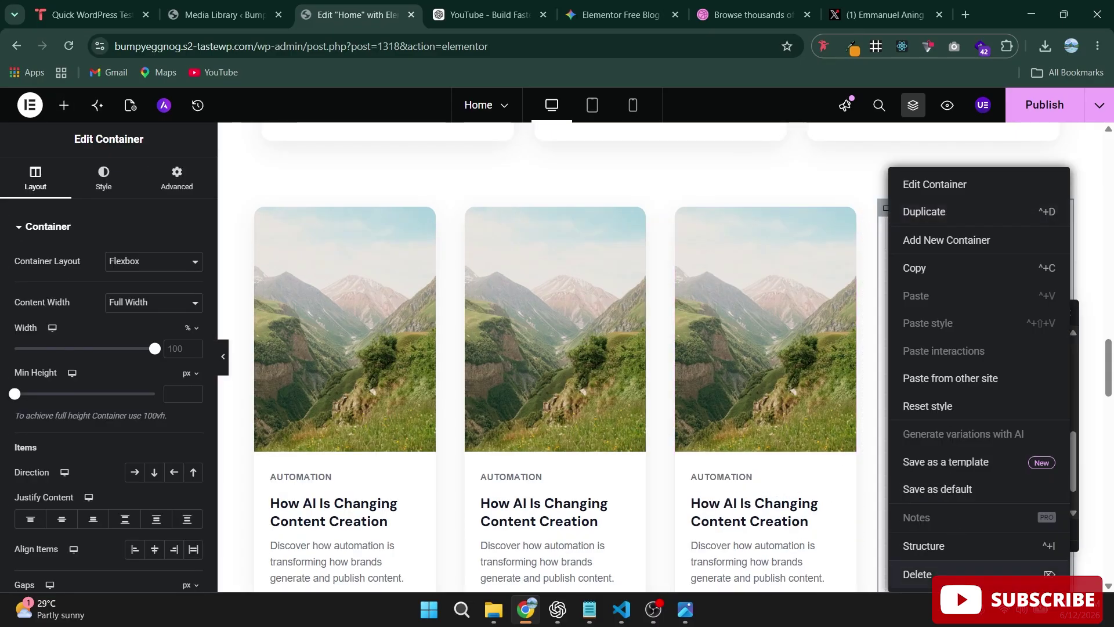
click(969, 575)
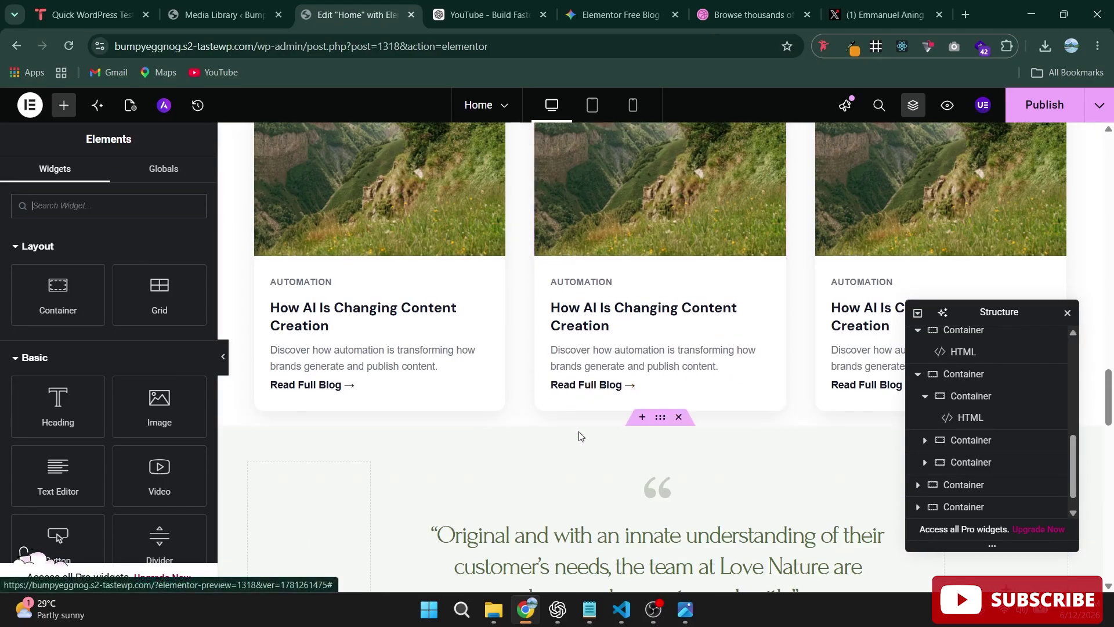
Step: Hide the editor panel and compare both blog card rows with the Our Services section on the Home page
scroll(576, 414, down, 12)
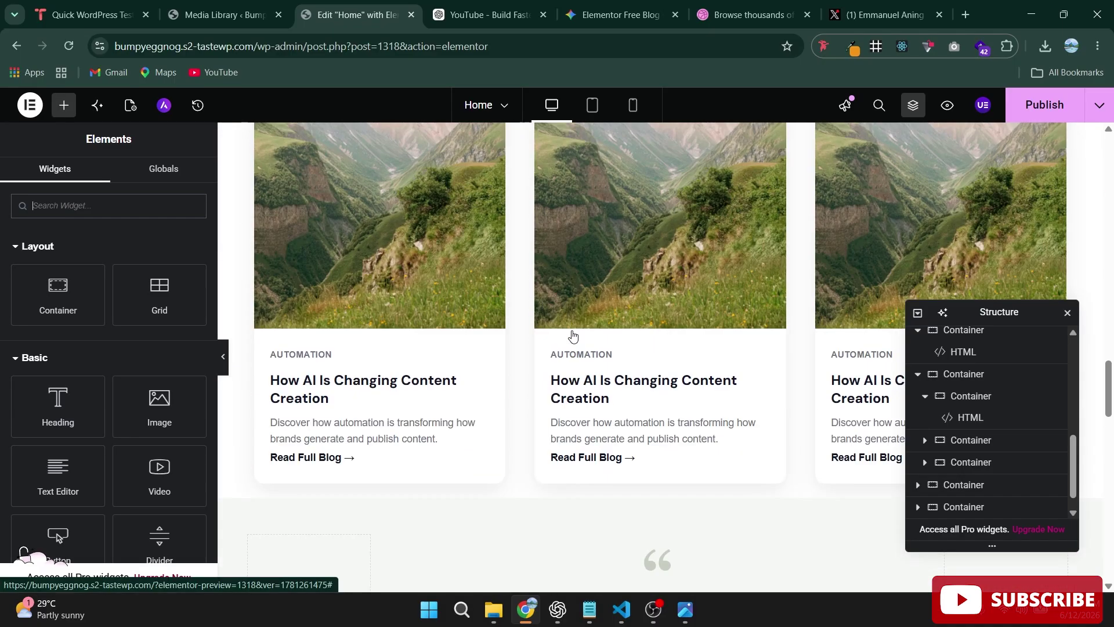
scroll(572, 336, up, 10)
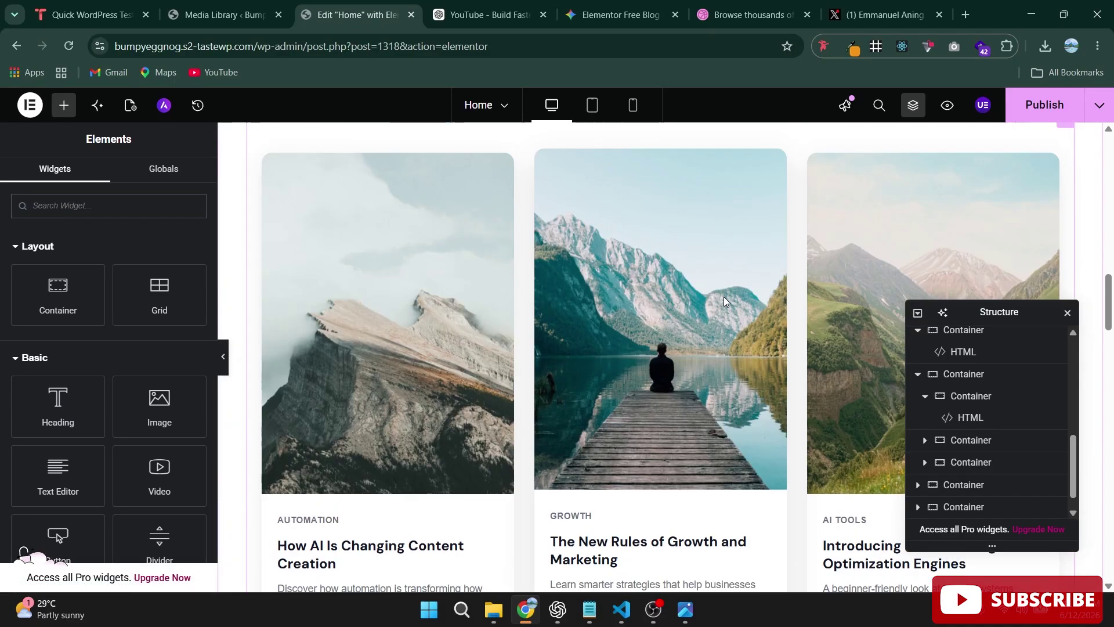
click(223, 357)
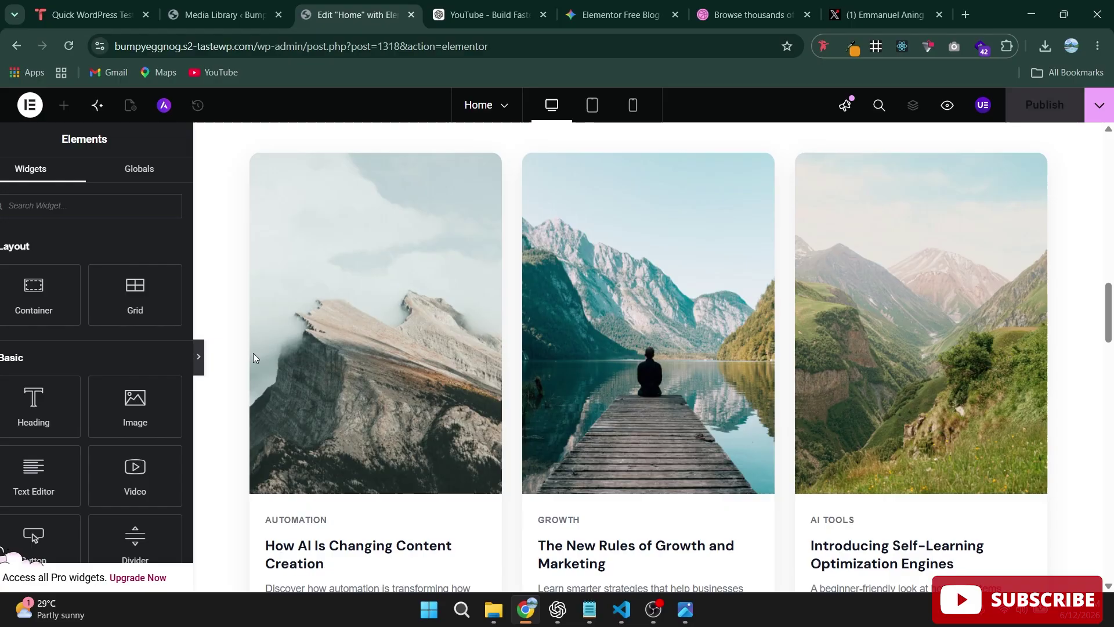
scroll(807, 339, down, 5)
scroll(470, 401, down, 5)
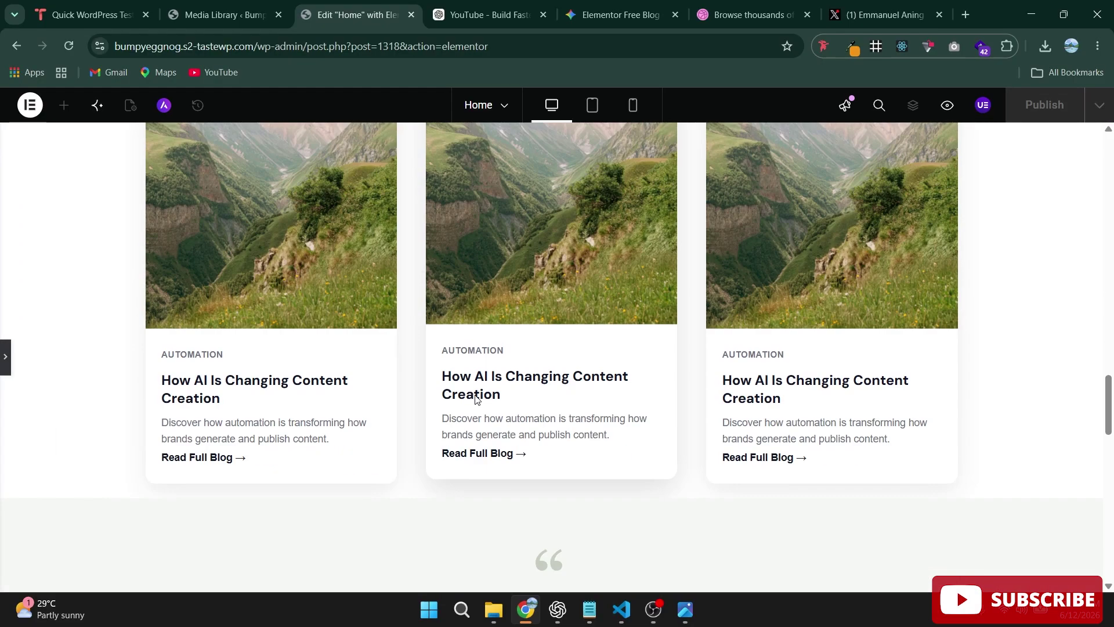
scroll(508, 393, down, 5)
scroll(508, 393, up, 8)
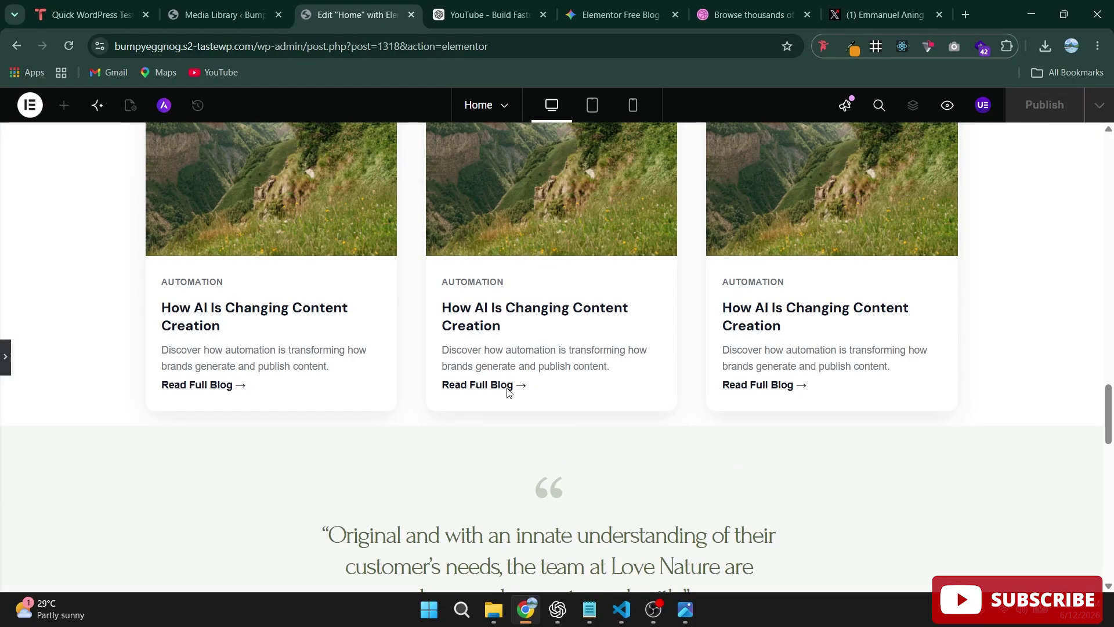
scroll(506, 394, up, 10)
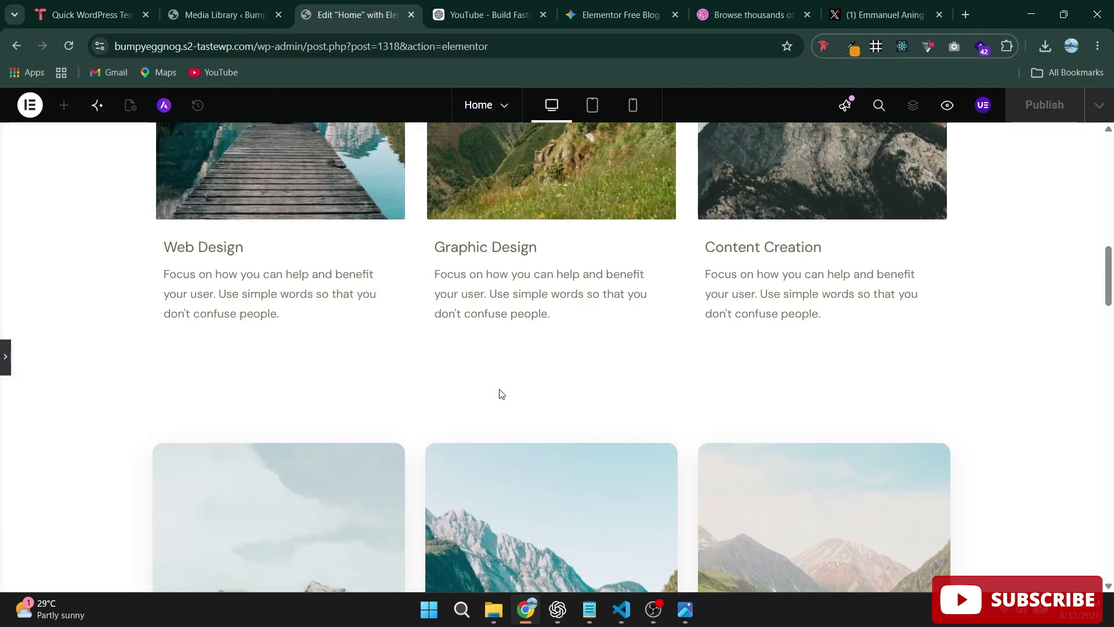
scroll(620, 368, down, 10)
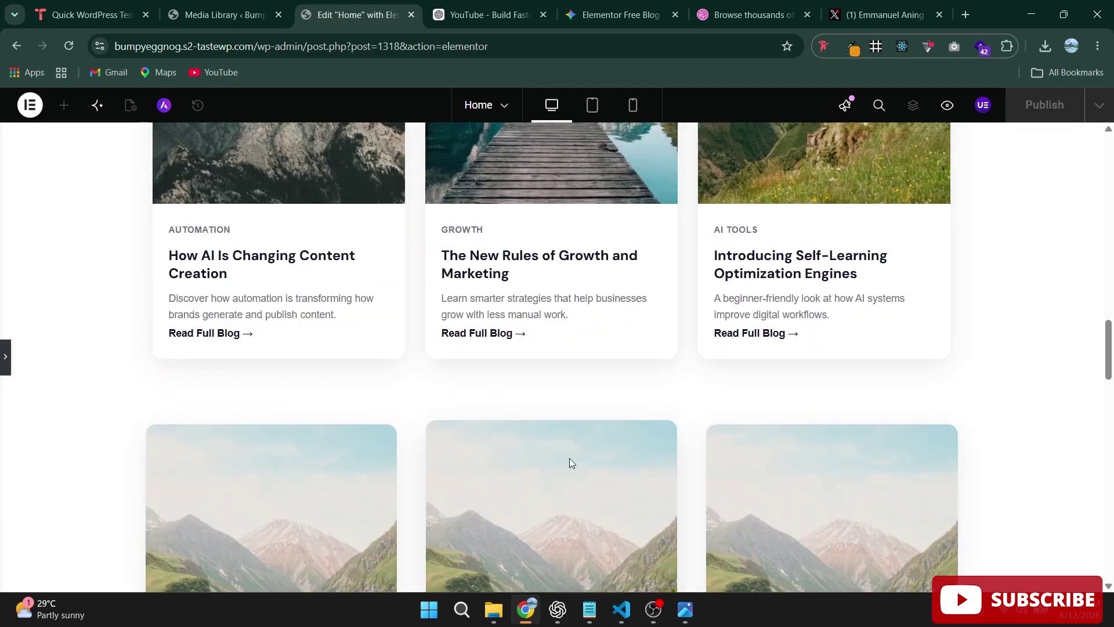
scroll(734, 453, up, 5)
scroll(559, 404, up, 15)
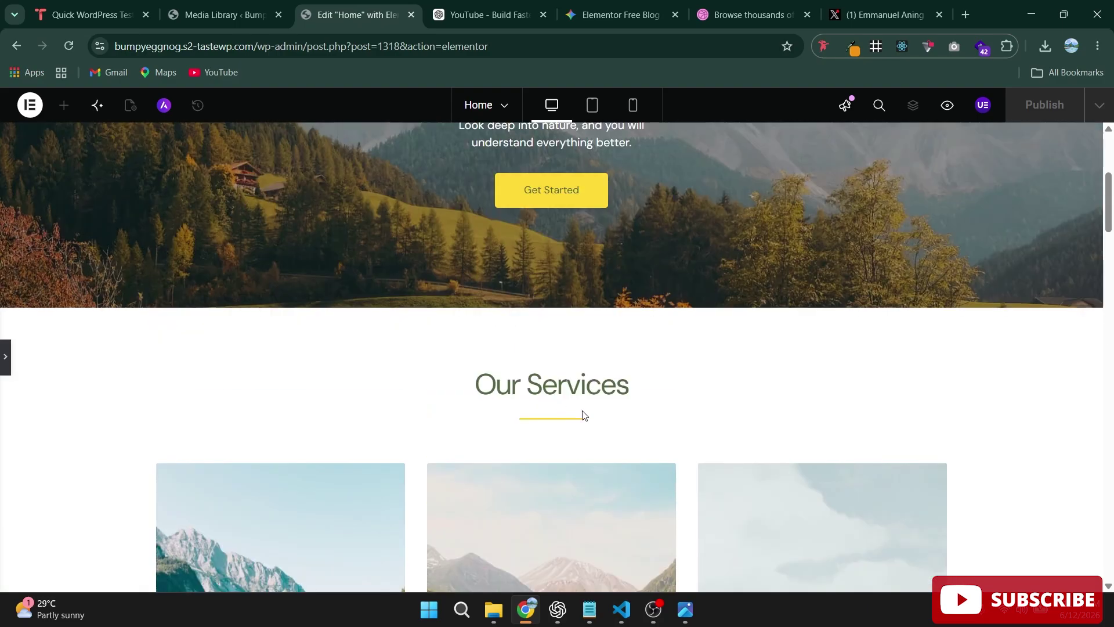
scroll(614, 432, down, 15)
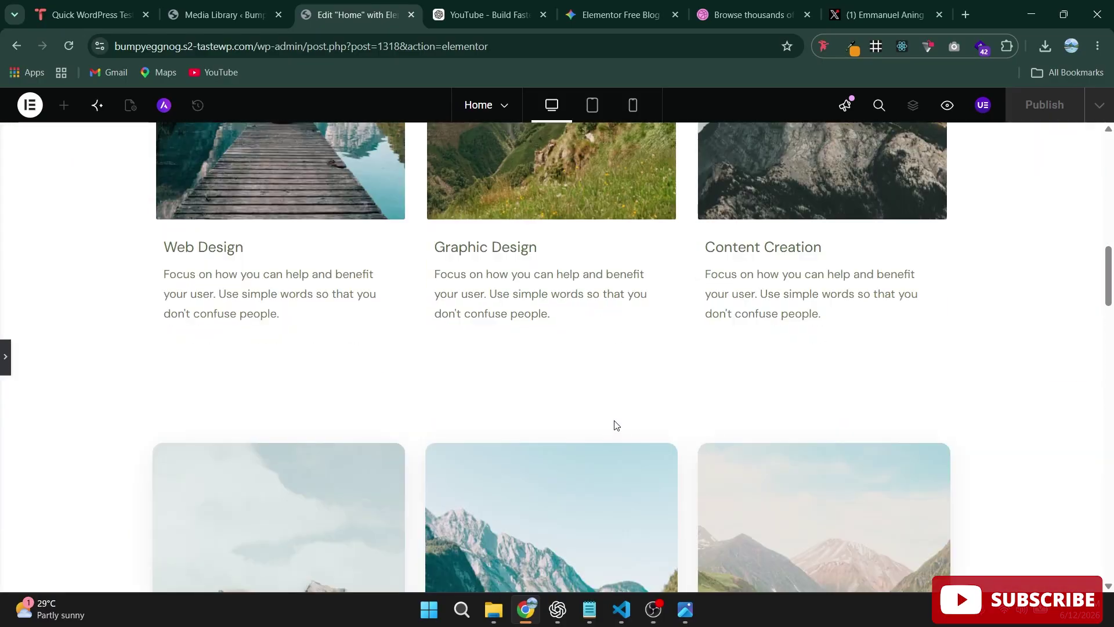
scroll(614, 419, down, 8)
scroll(555, 456, up, 15)
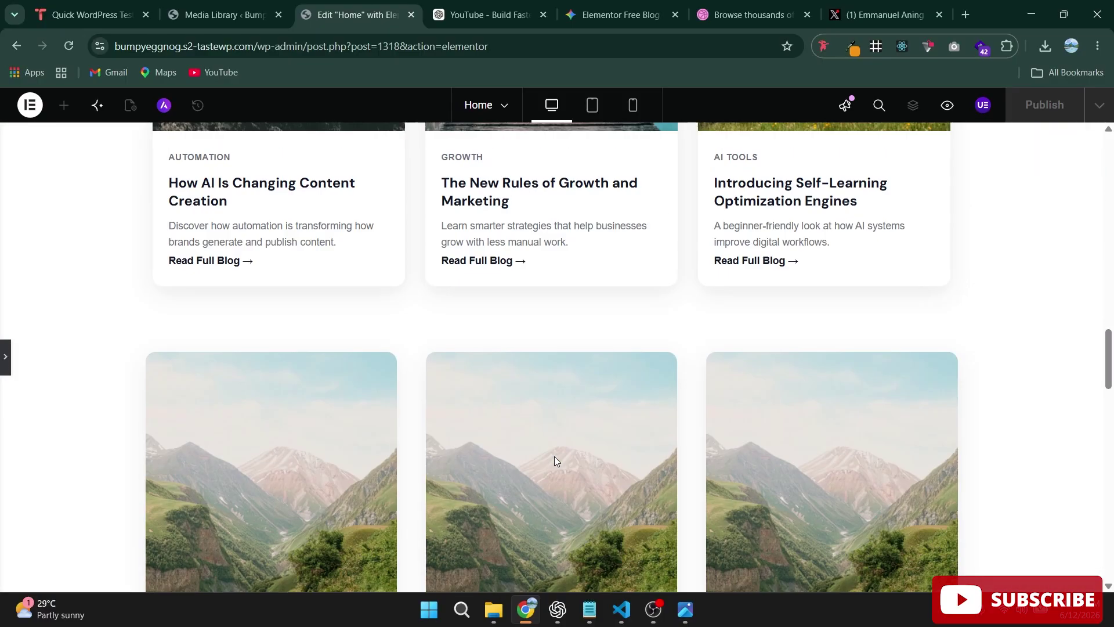
scroll(450, 301, up, 5)
scroll(289, 385, down, 6)
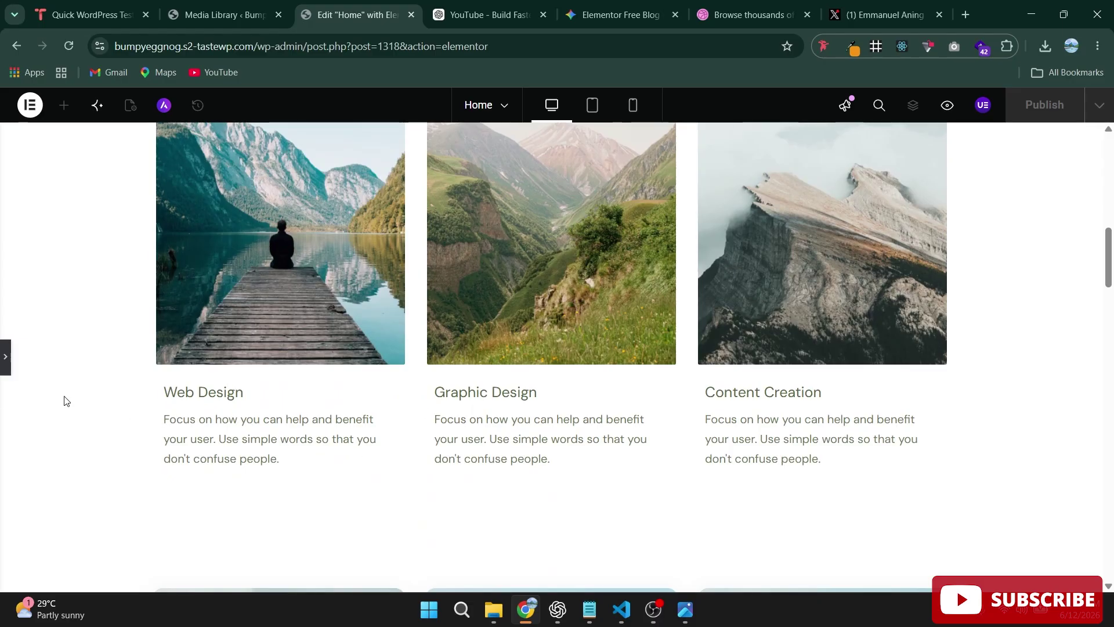
Step: Show the editor panel again and open the HTML code of the first blog card section
click(7, 365)
scroll(565, 334, down, 10)
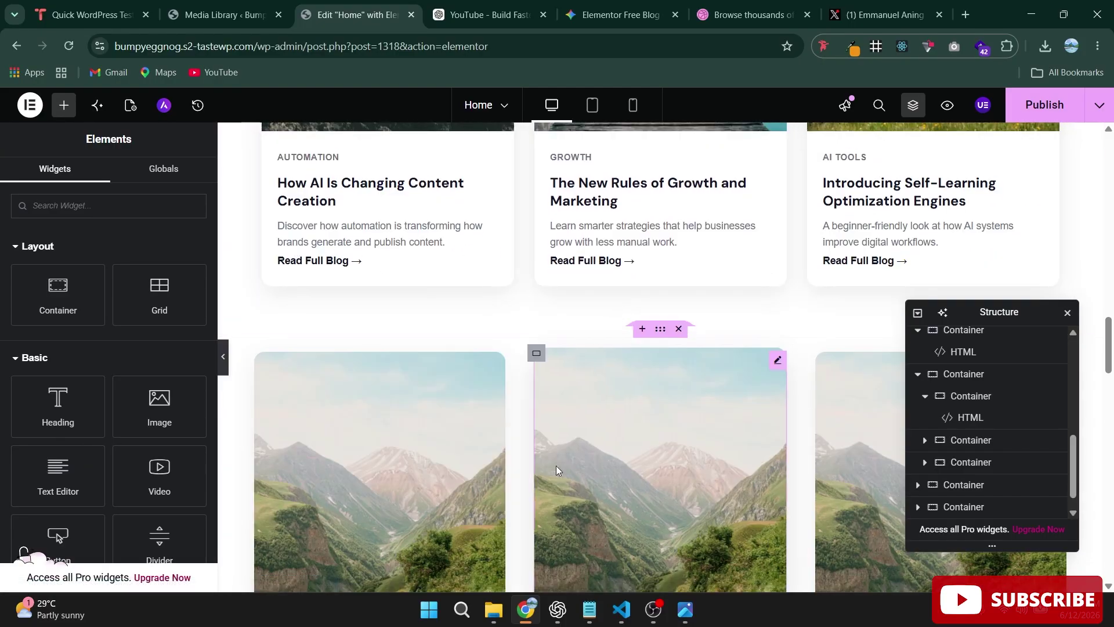
scroll(557, 464, down, 5)
scroll(371, 367, up, 4)
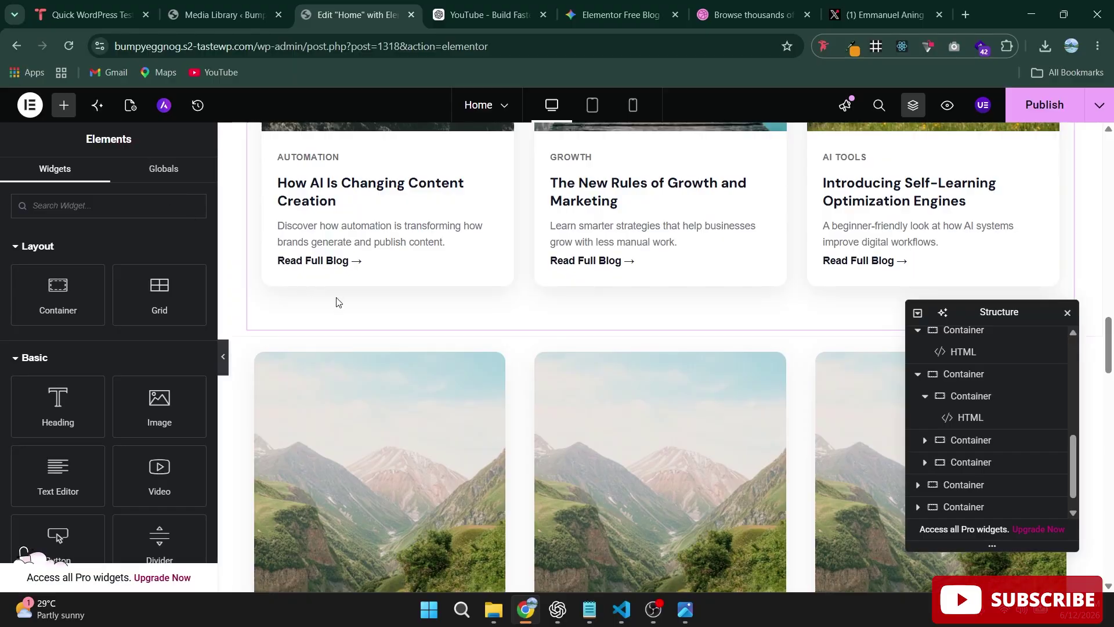
click(348, 259)
scroll(465, 224, down, 5)
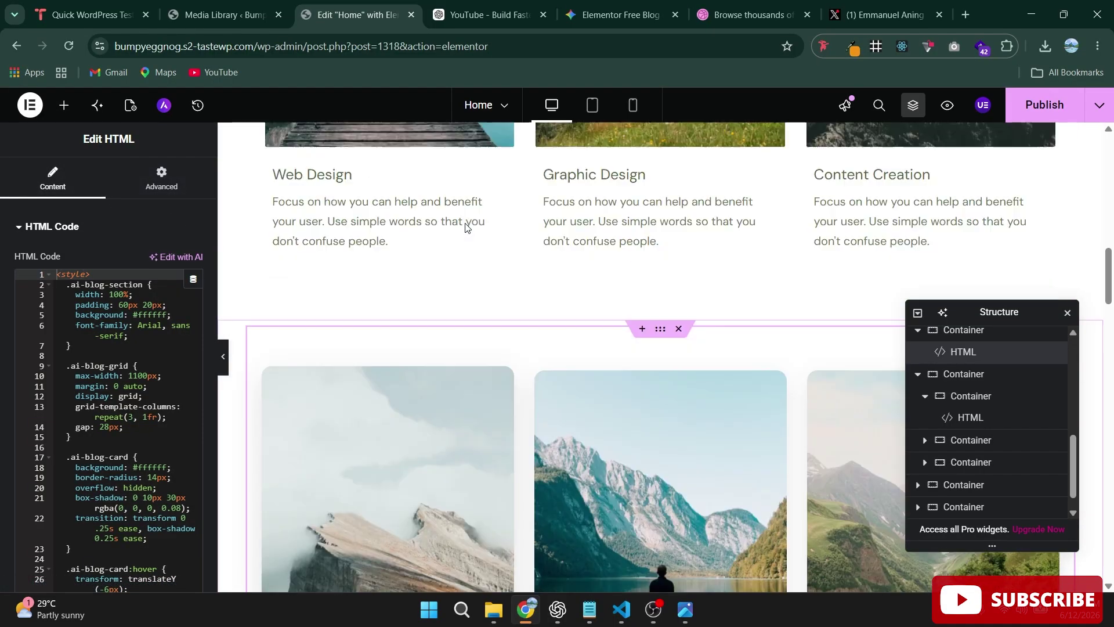
Step: Examine the style and advanced settings of the Web Design info card, including its border options
click(380, 232)
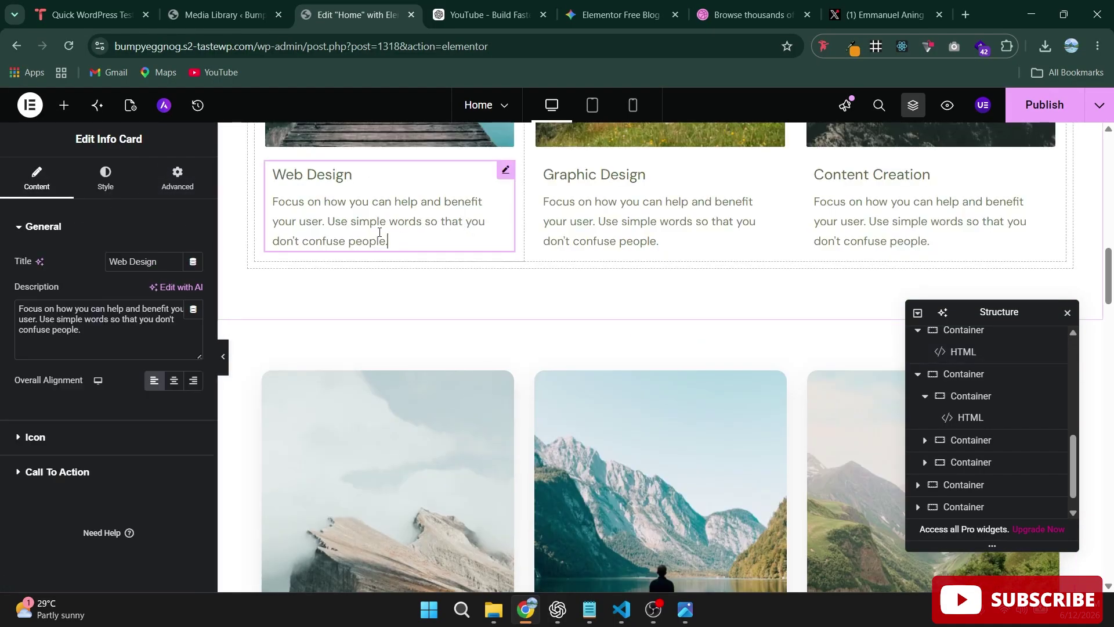
click(105, 177)
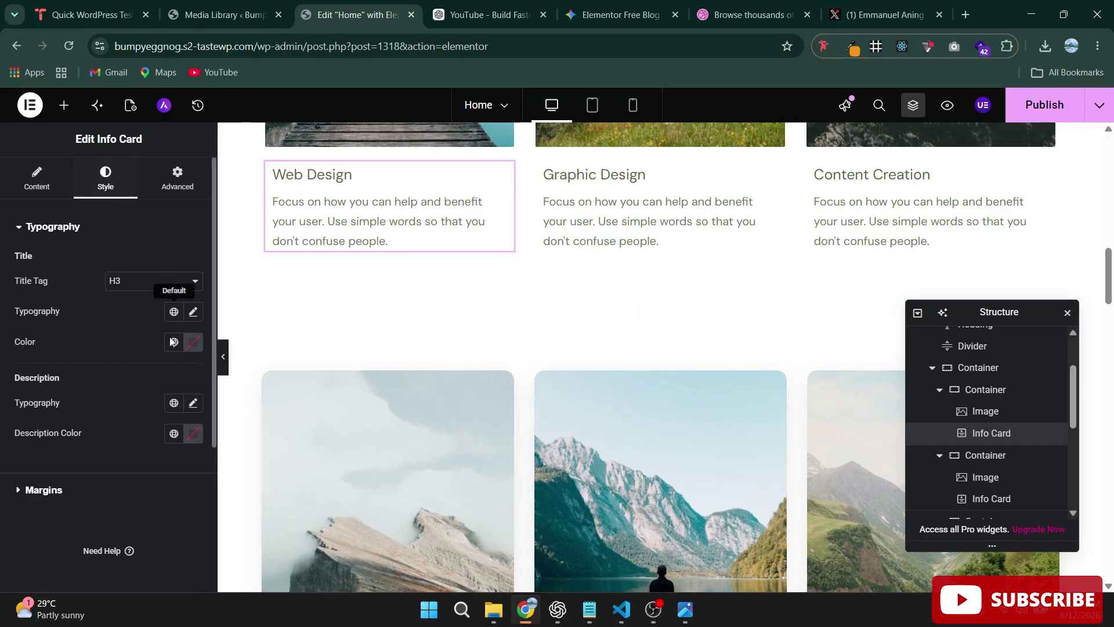
click(175, 178)
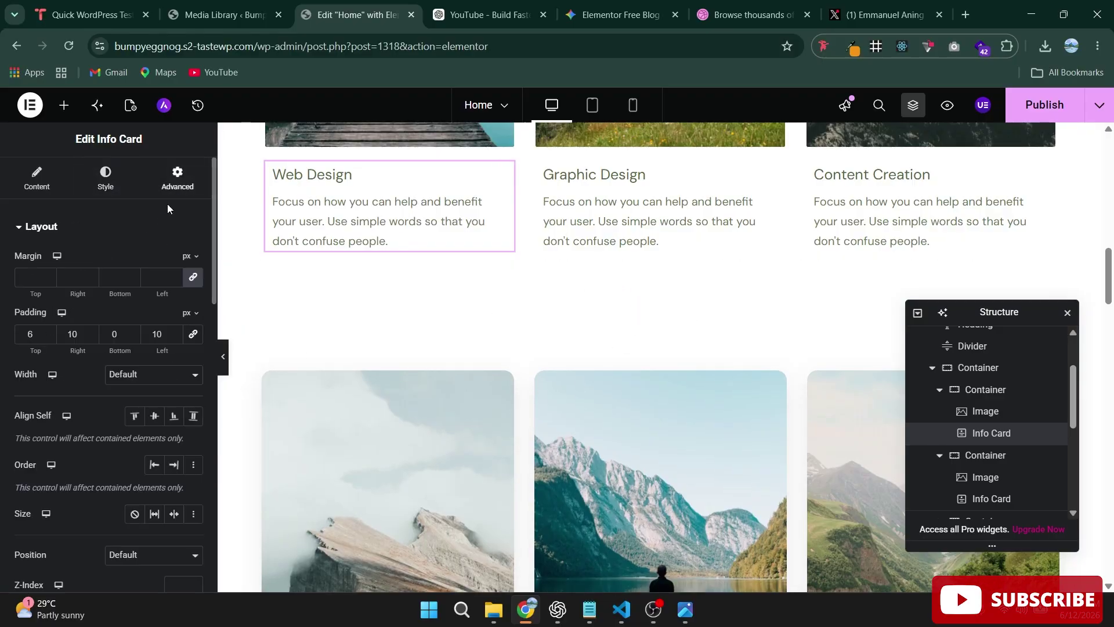
scroll(128, 406, down, 15)
scroll(128, 508, down, 1)
scroll(87, 441, up, 5)
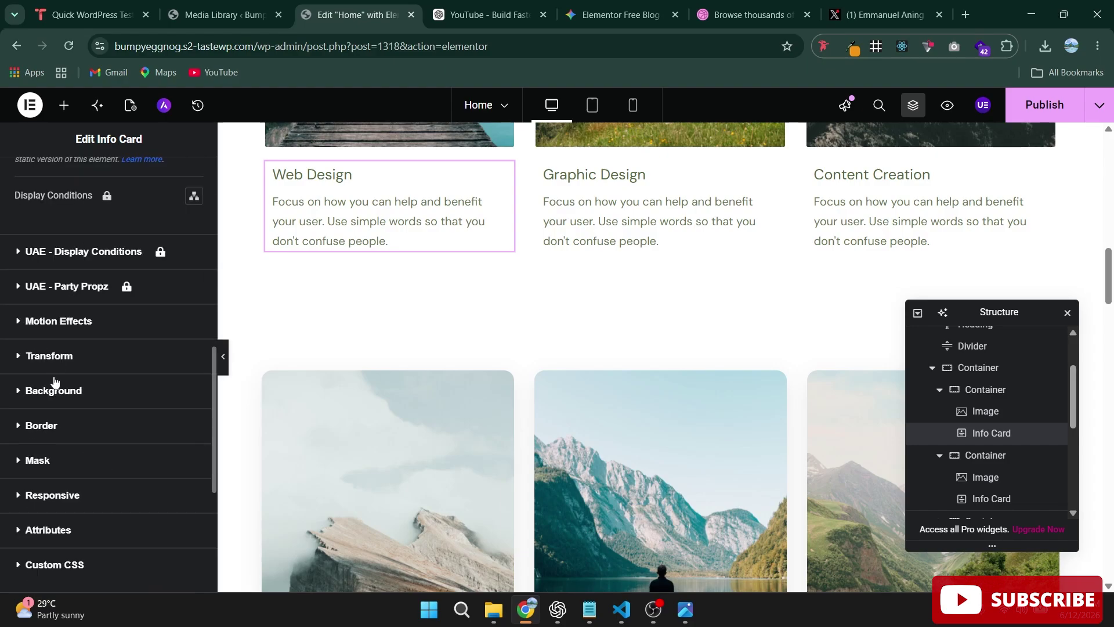
click(36, 429)
scroll(94, 462, down, 3)
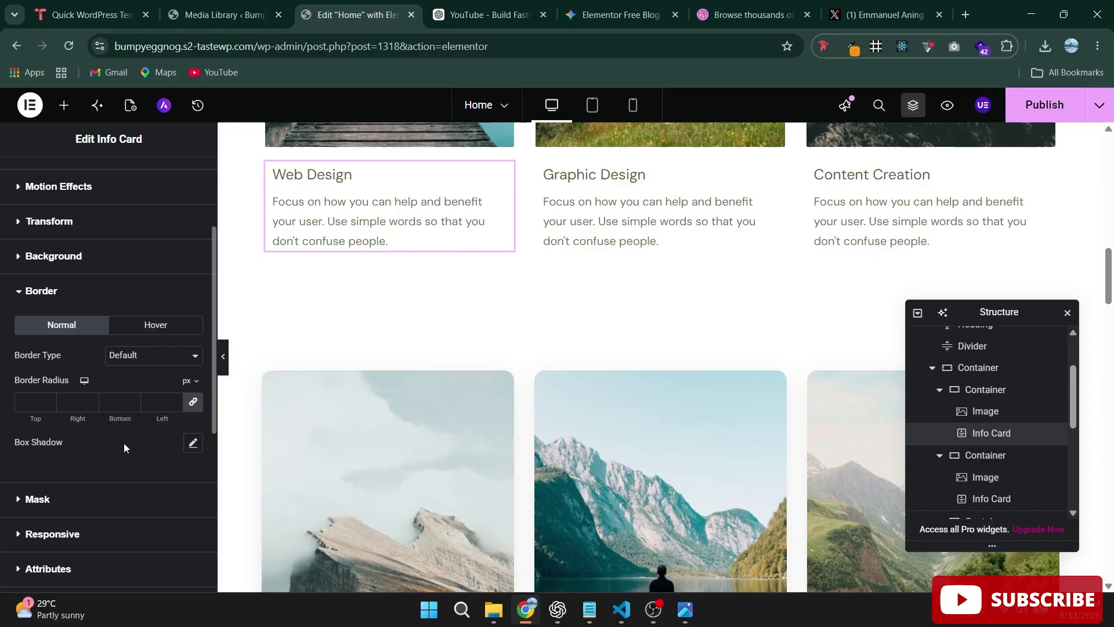
scroll(72, 459, down, 5)
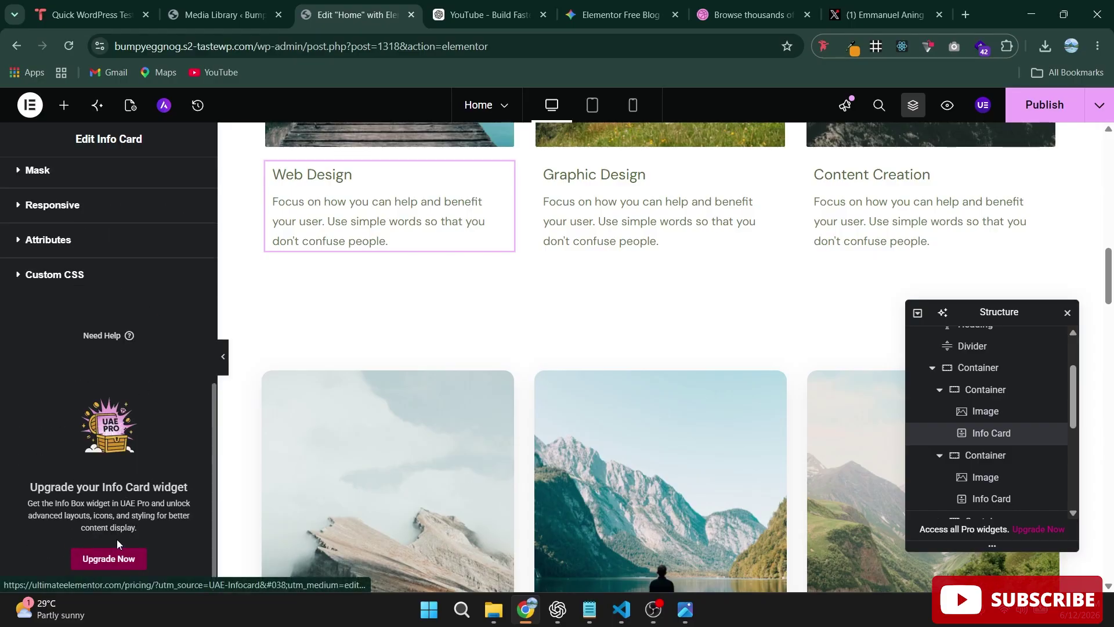
scroll(118, 540, up, 5)
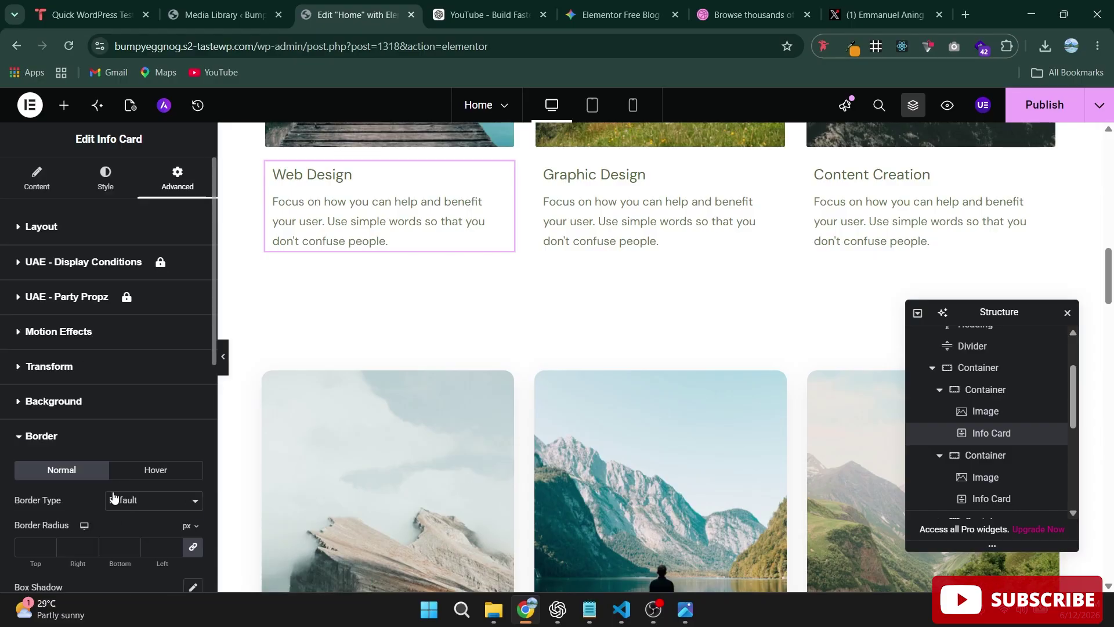
Step: Select the first blog section's HTML widget, review both card rows and publish the Home page
click(295, 374)
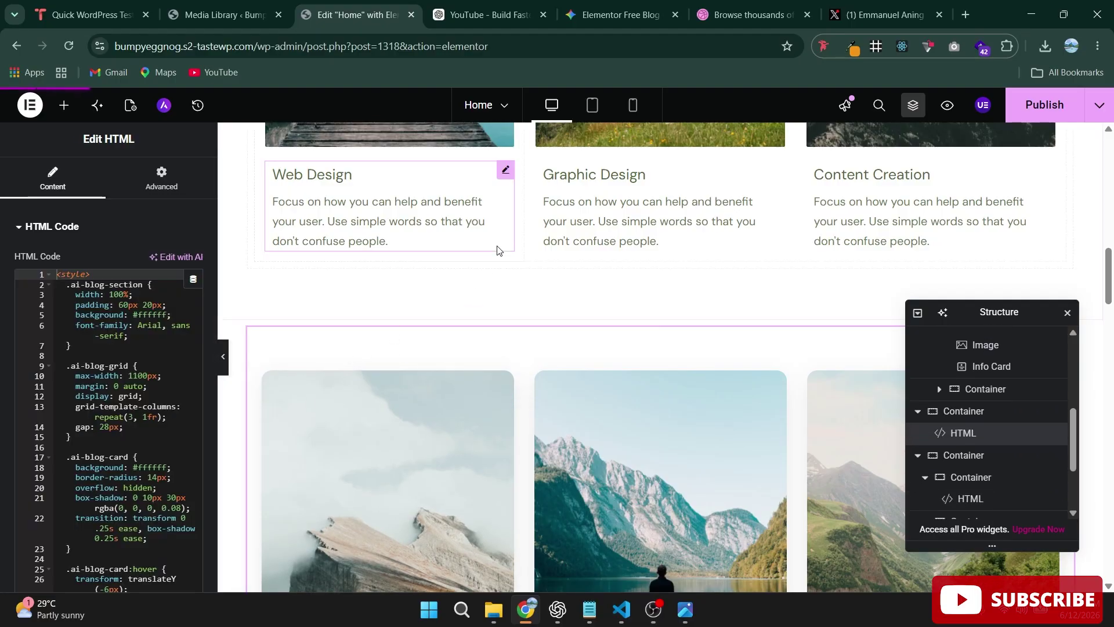
scroll(606, 331, down, 4)
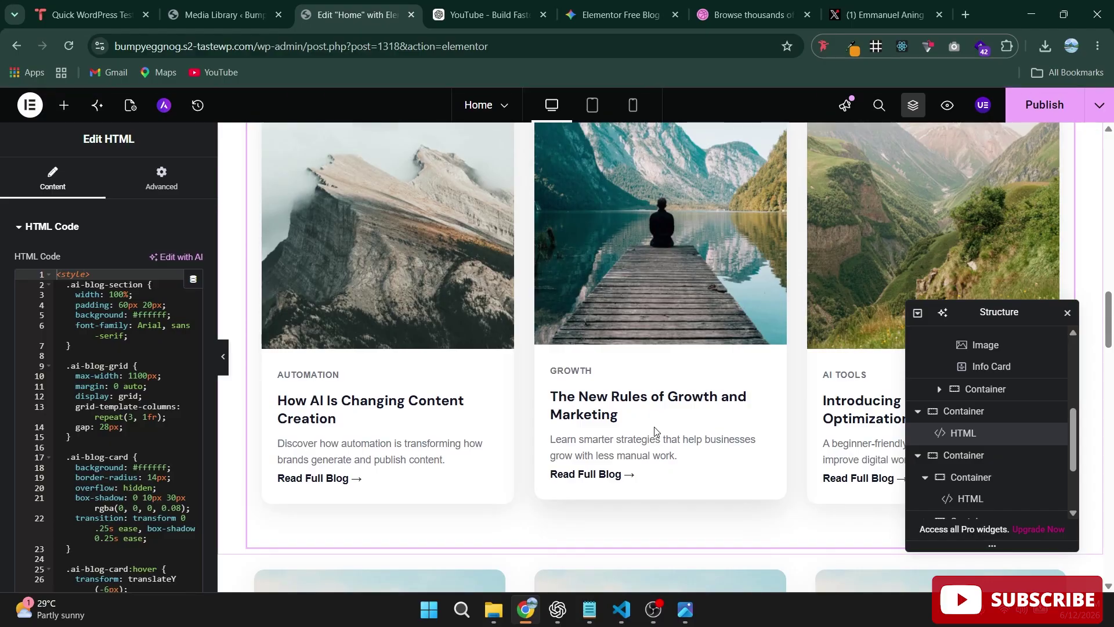
scroll(708, 408, down, 8)
scroll(708, 409, up, 10)
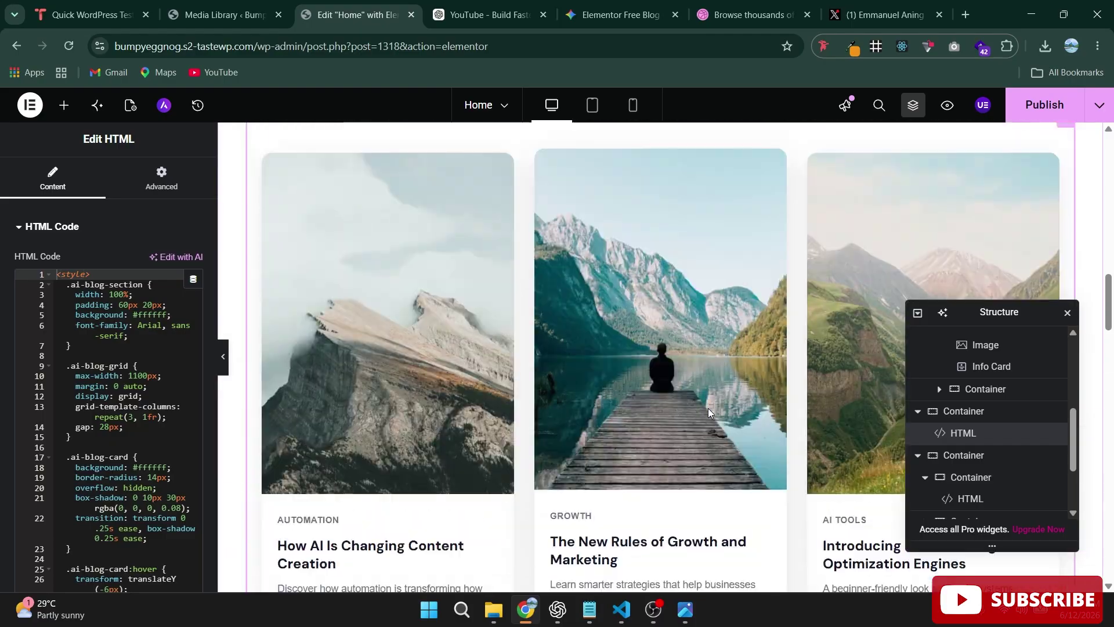
scroll(708, 409, up, 10)
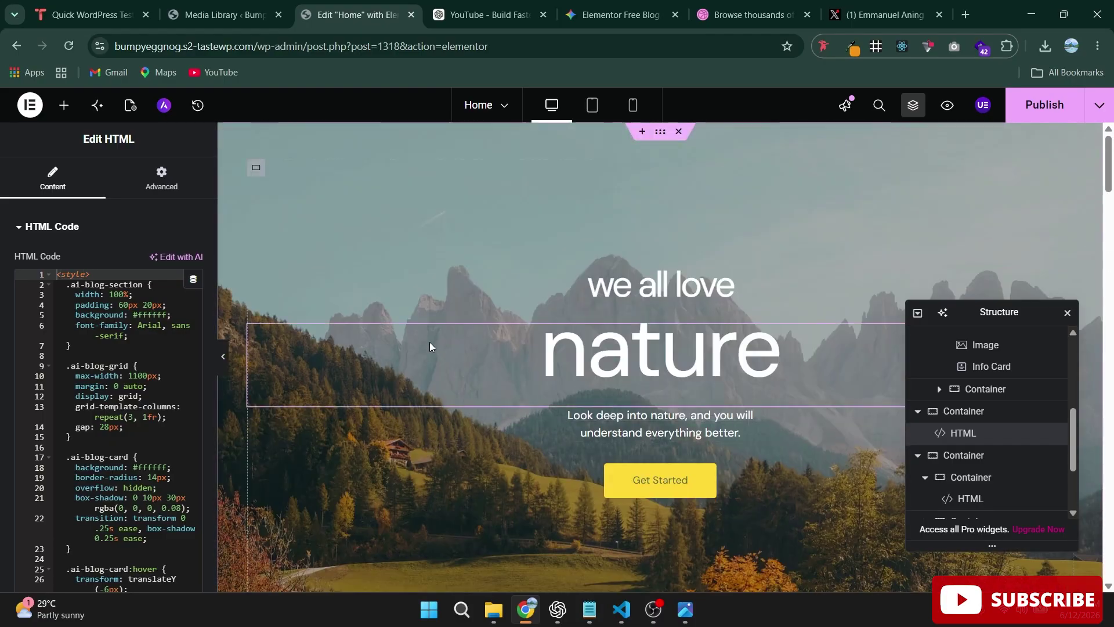
click(1045, 104)
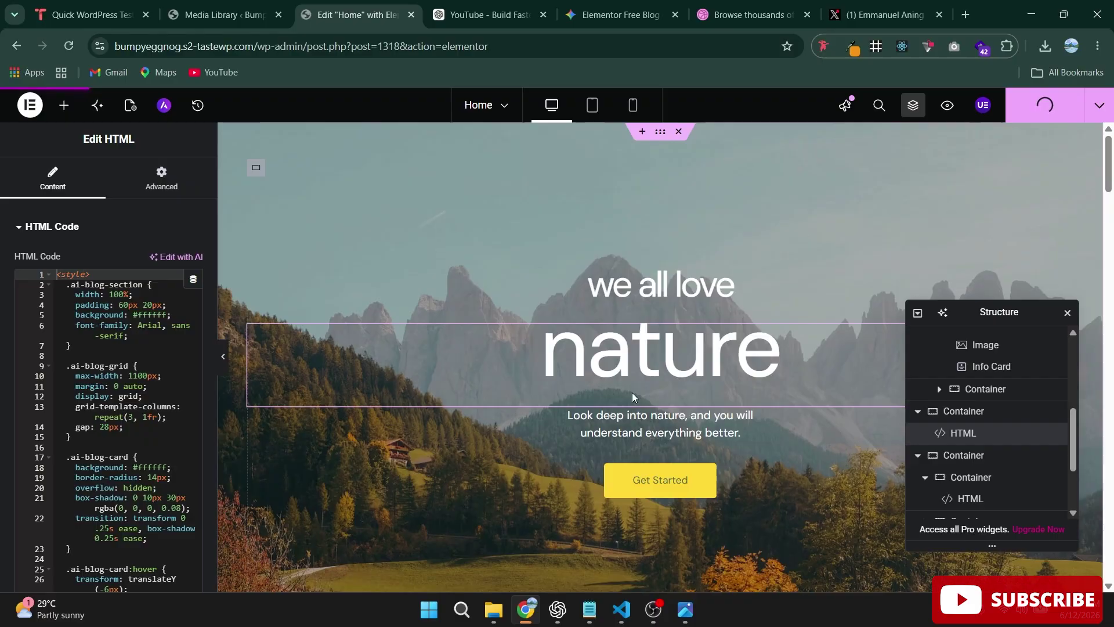
Step: Open the reference design image HKm12esasAAk5W7.jpg and examine its blog cards and the "Ready to upgrade your marketing?" banner
scroll(695, 401, down, 2)
scroll(709, 238, up, 3)
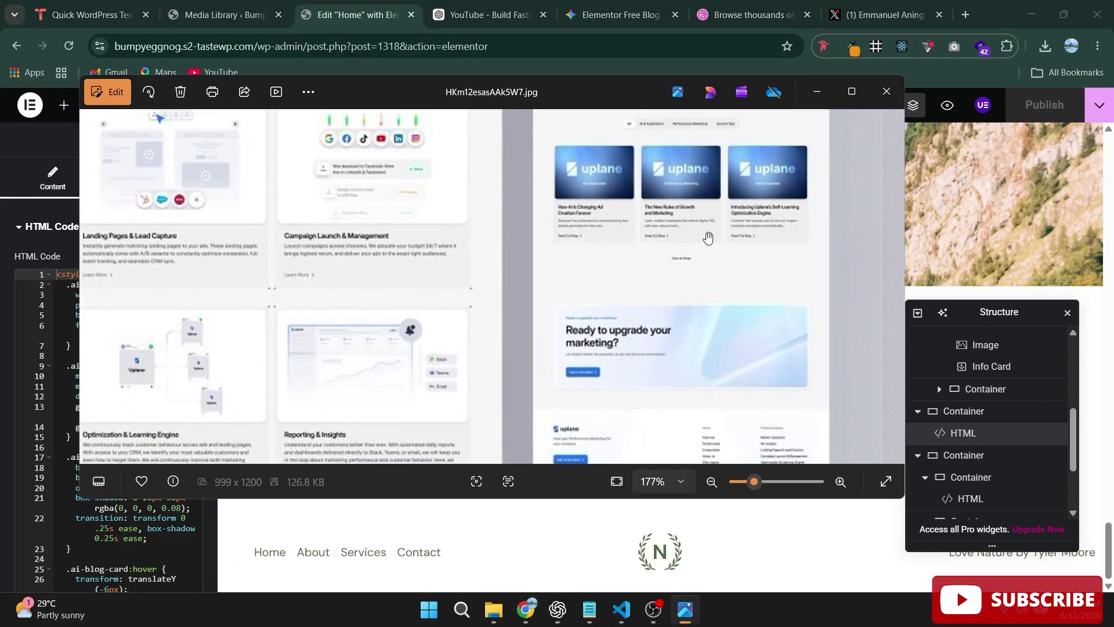
scroll(709, 238, down, 4)
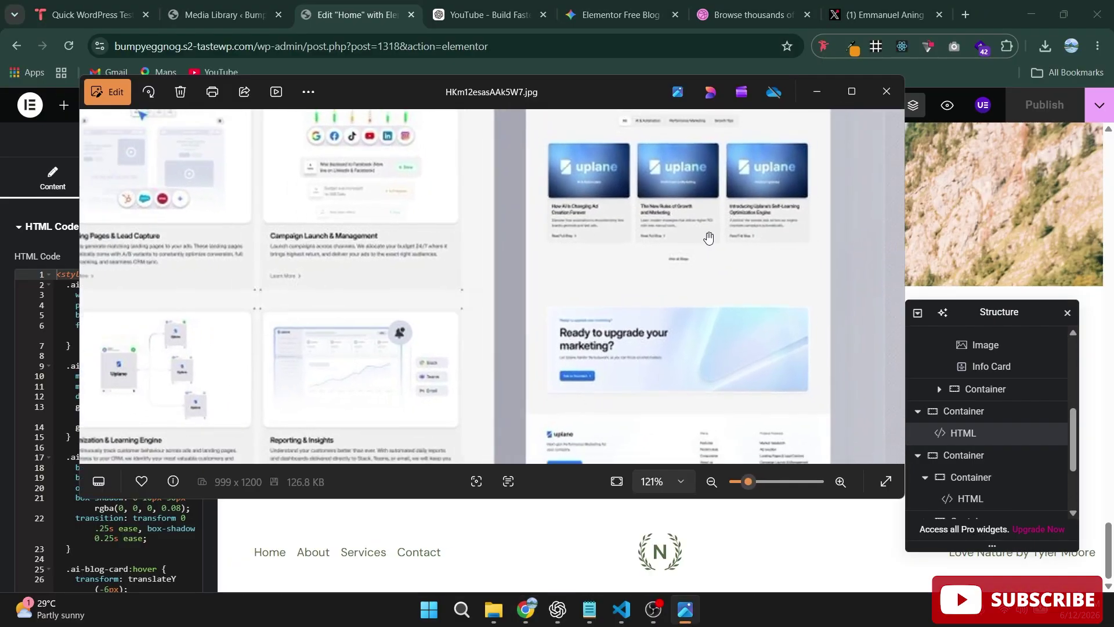
scroll(651, 353, down, 3)
scroll(664, 339, up, 5)
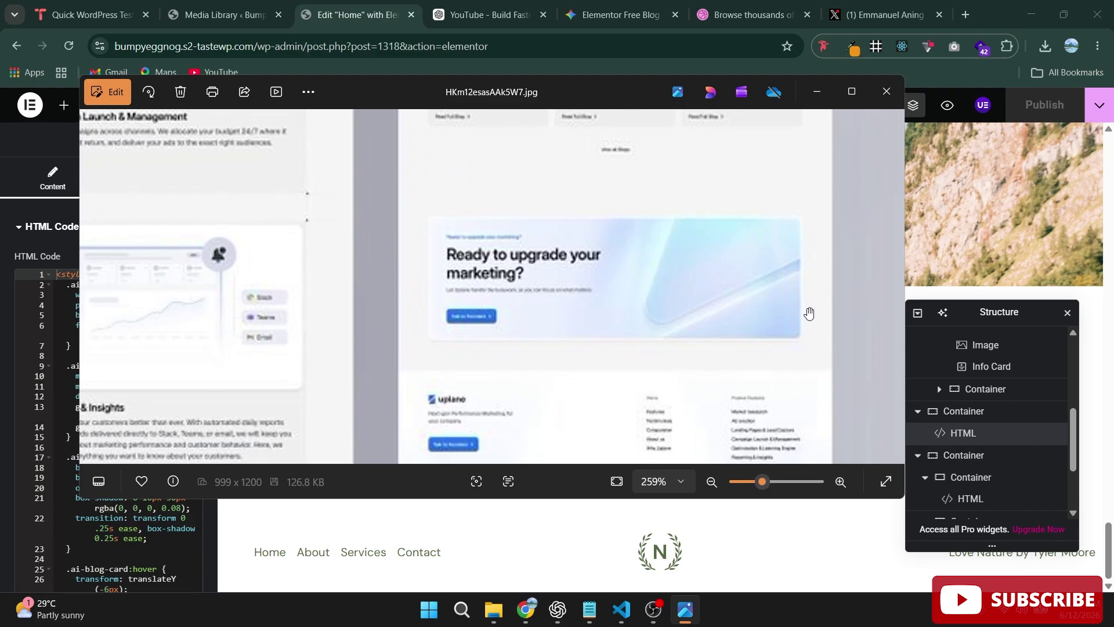
scroll(588, 317, down, 5)
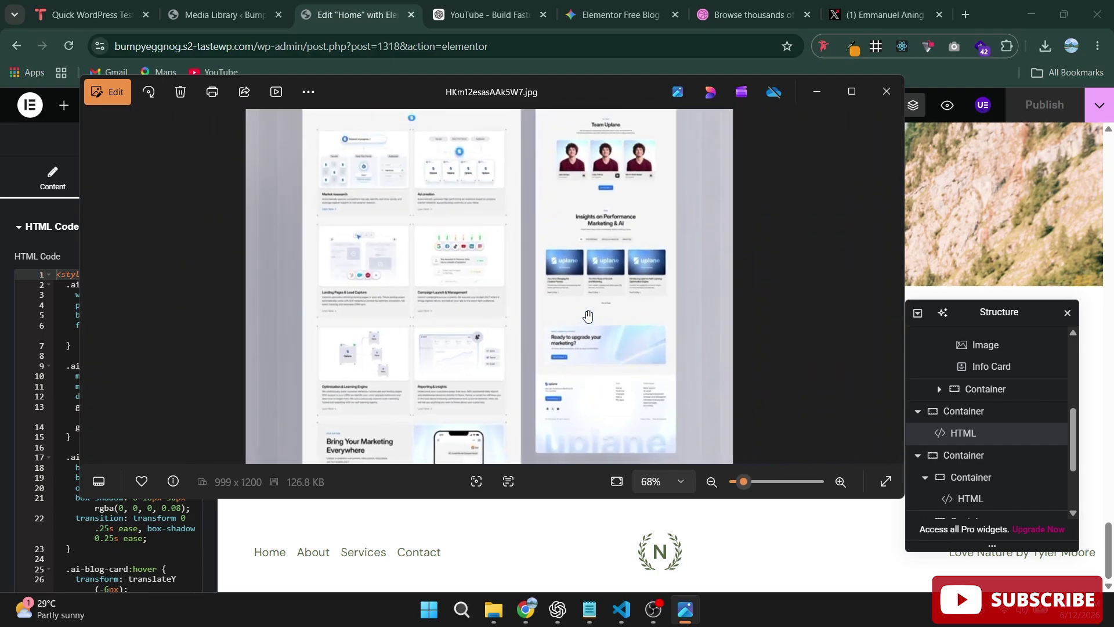
scroll(588, 316, down, 2)
scroll(588, 316, up, 2)
Step: Switch to the browser tab with the X profile and look through the profile page
click(872, 17)
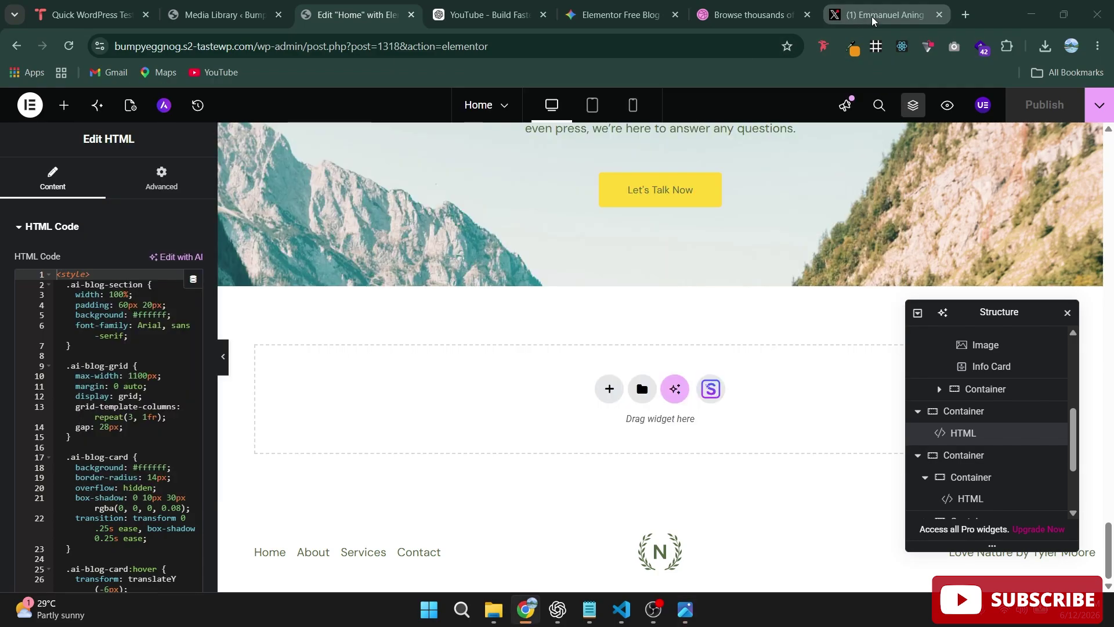
click(872, 16)
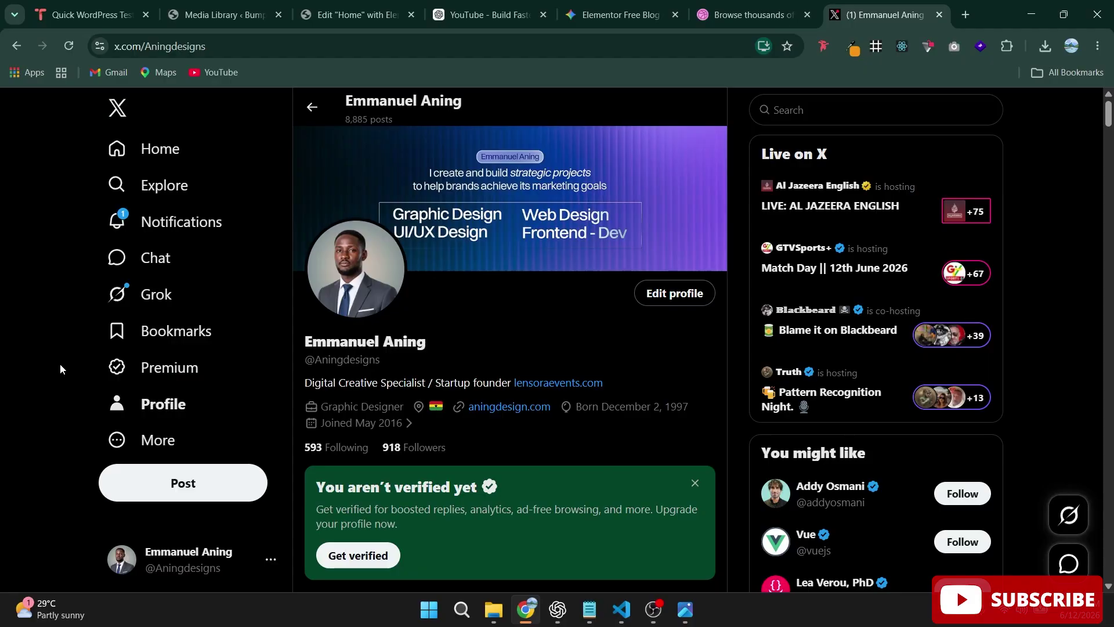
scroll(500, 421, down, 5)
scroll(500, 421, up, 5)
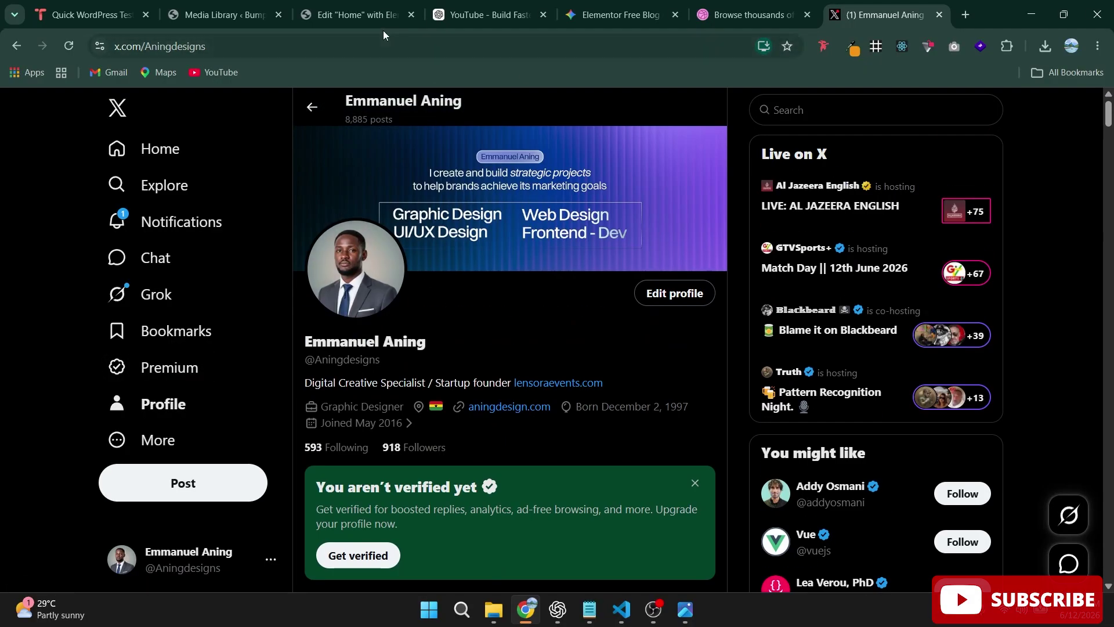
Step: Return to the Home page editor and add a single-column flexbox container beneath the "Let's Talk Now" section
click(360, 21)
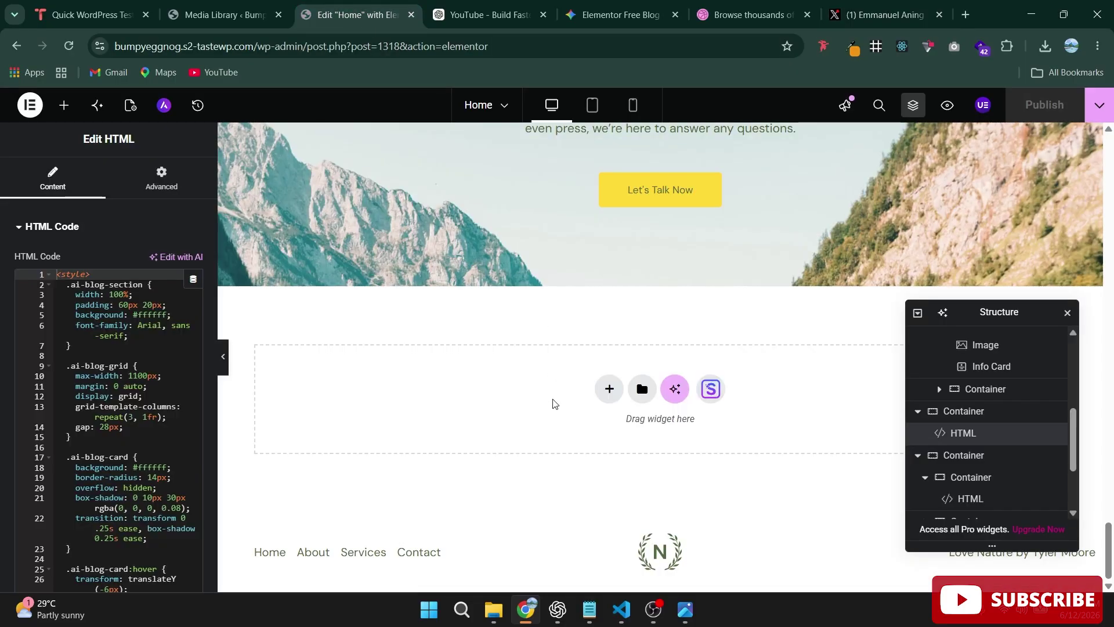
click(610, 389)
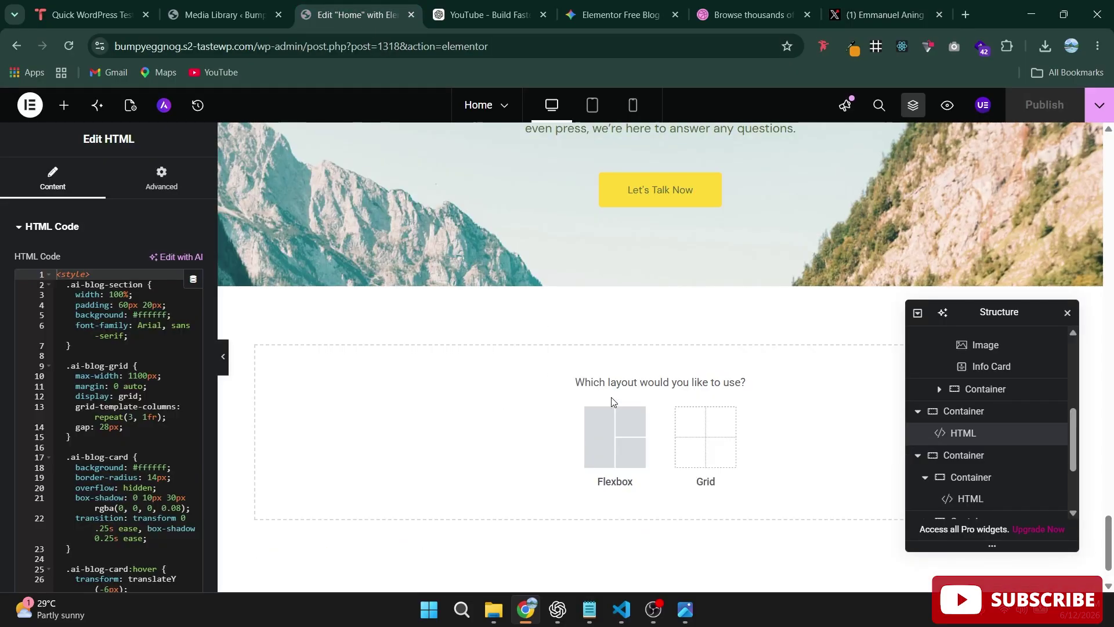
click(601, 443)
click(467, 429)
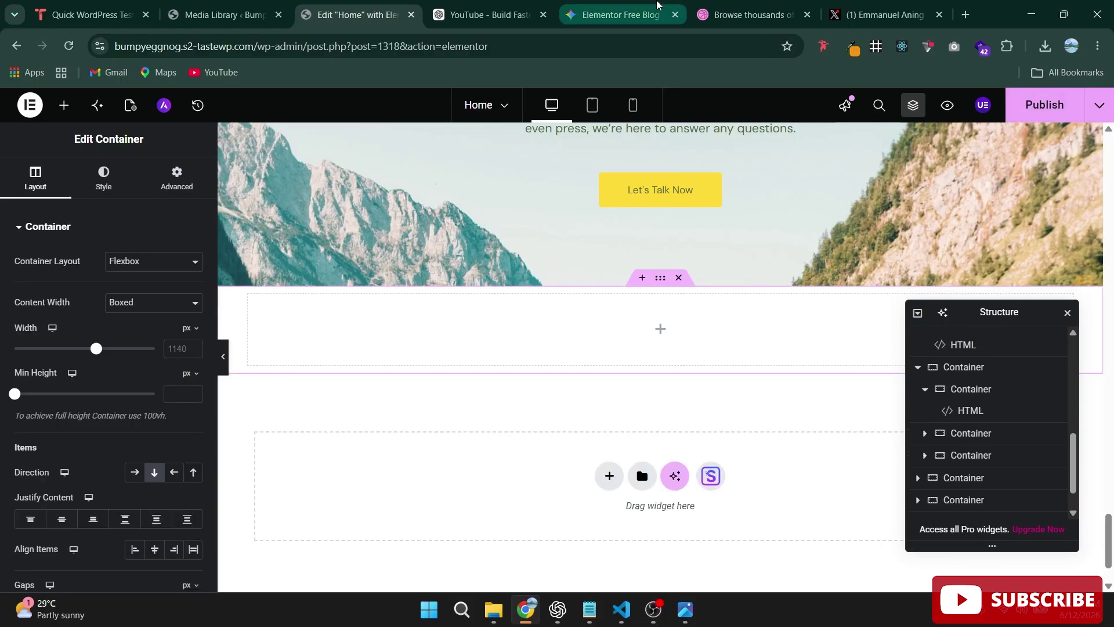
Step: Capture a screenshot of the "Ready to upgrade your marketing?" banner in the reference image HKm12esasAAk5W7.jpg
click(685, 610)
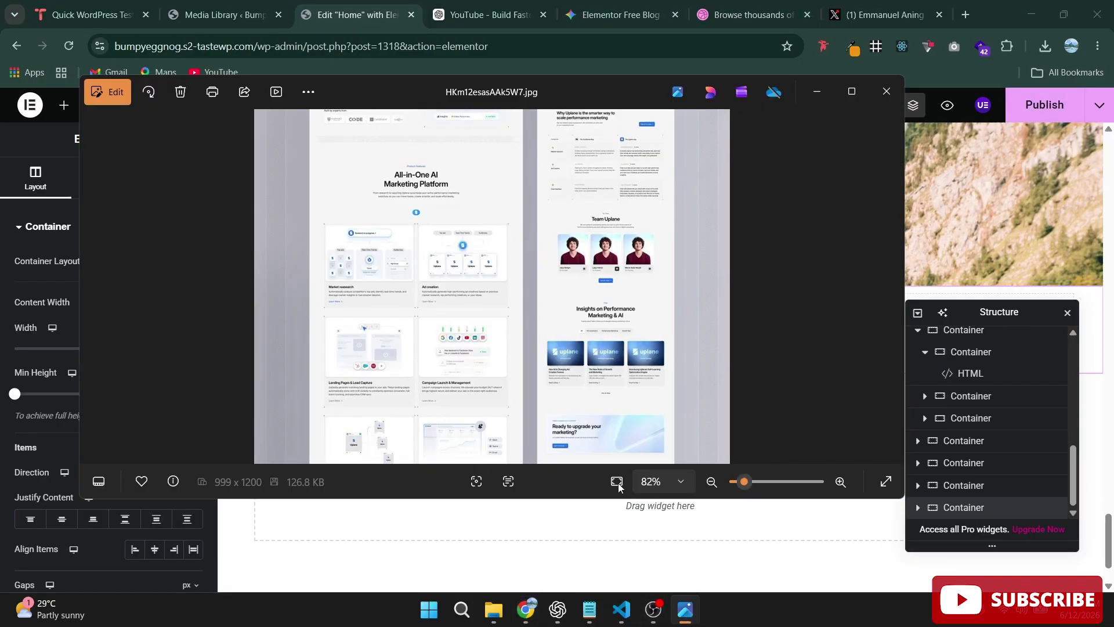
scroll(610, 363, up, 10)
drag(707, 400, 569, 195)
scroll(541, 327, up, 3)
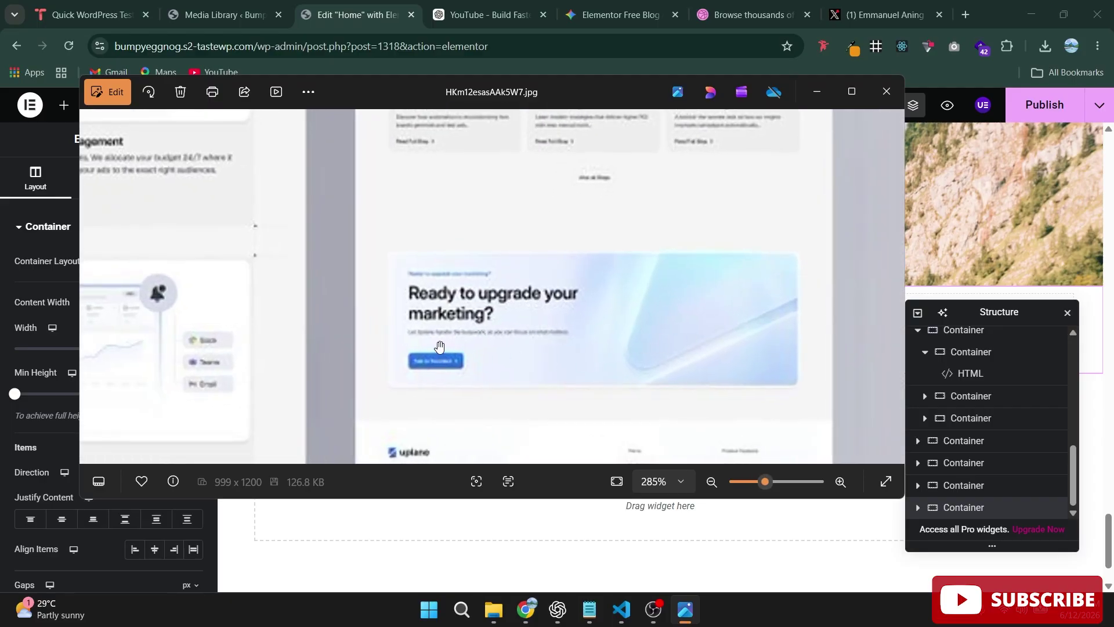
key(shift+super+s)
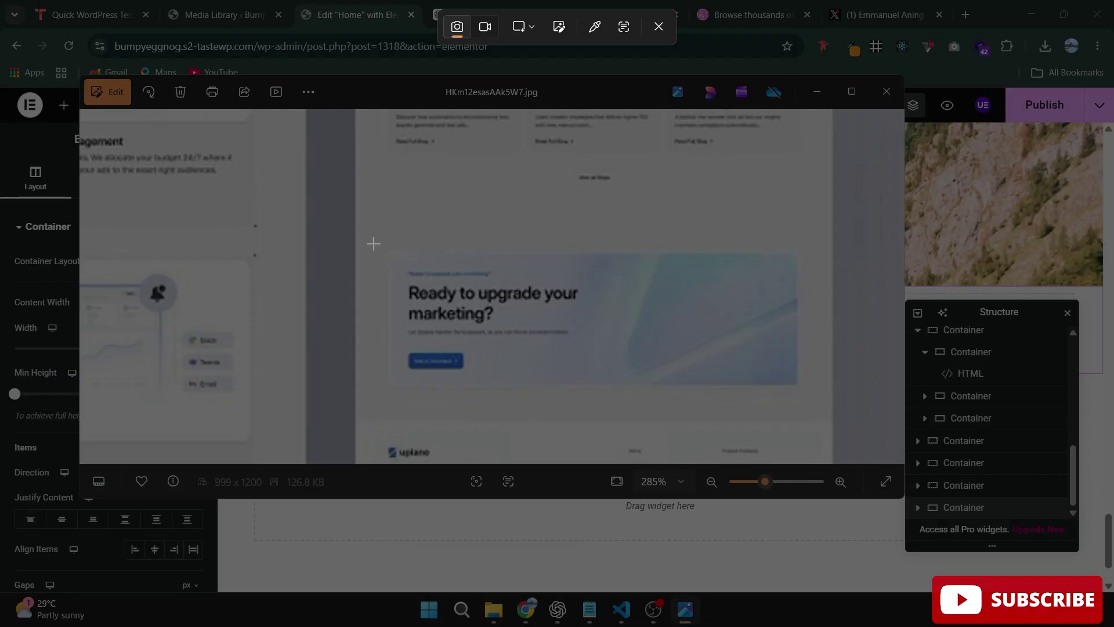
drag(372, 243, 809, 393)
Step: Send ChatGPT the banner screenshot with a dictated prompt requesting only text HTML and CSS for this new section, leaving the background image to the container
click(493, 16)
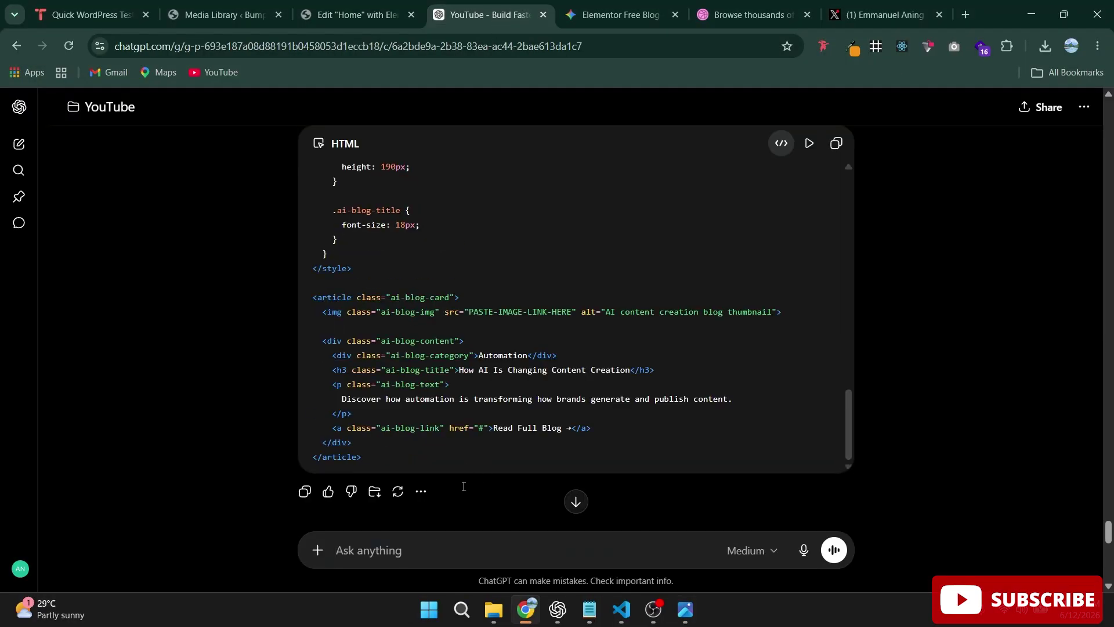
key(ctrl+v)
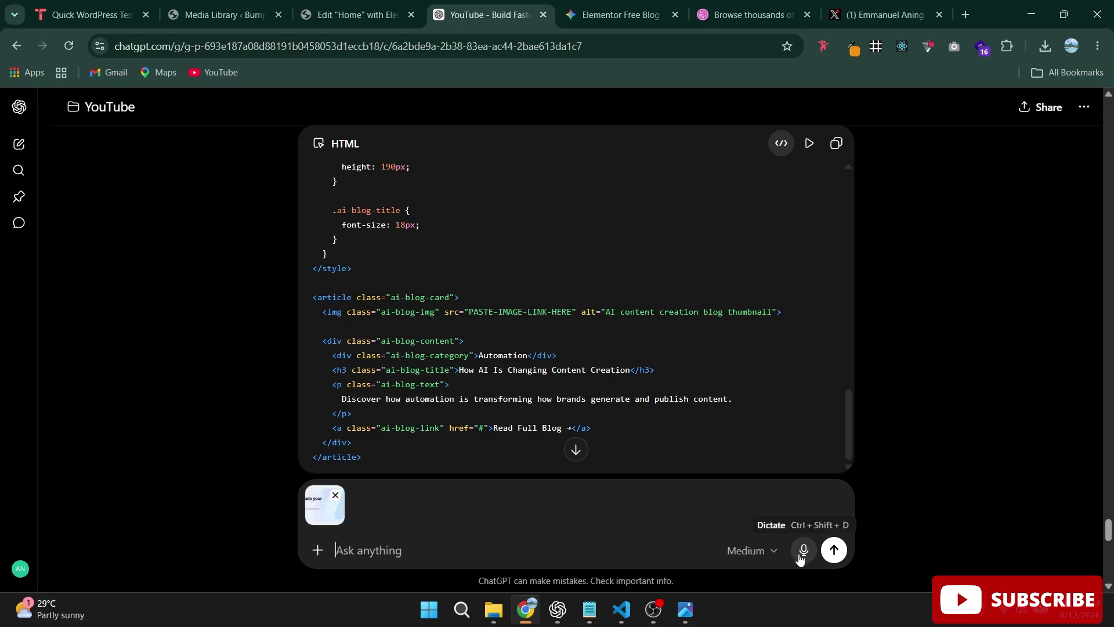
click(803, 551)
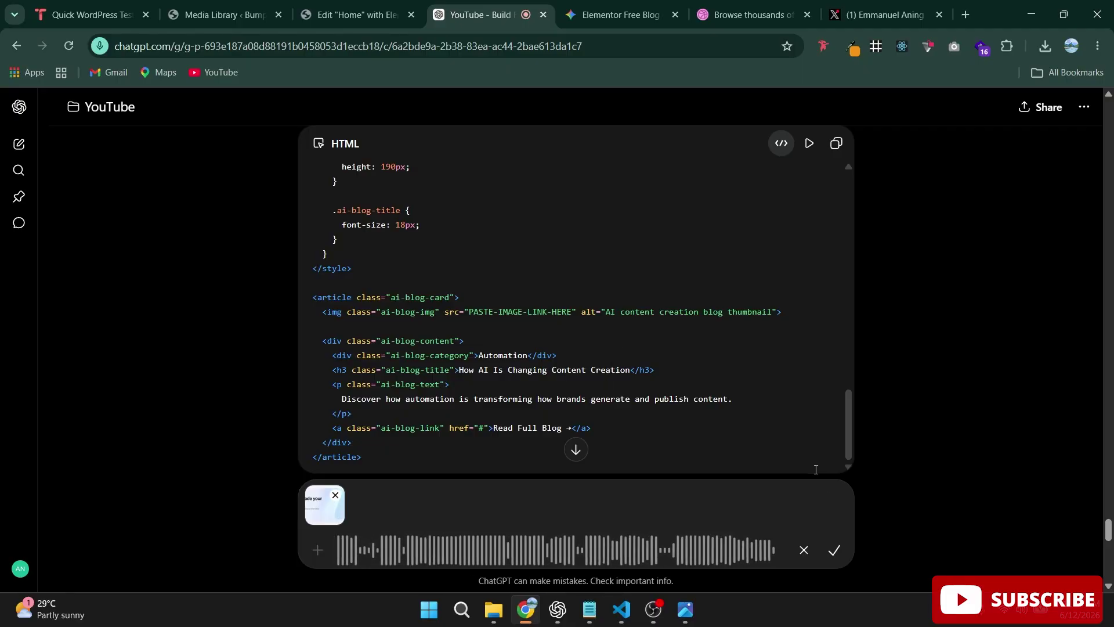
click(834, 549)
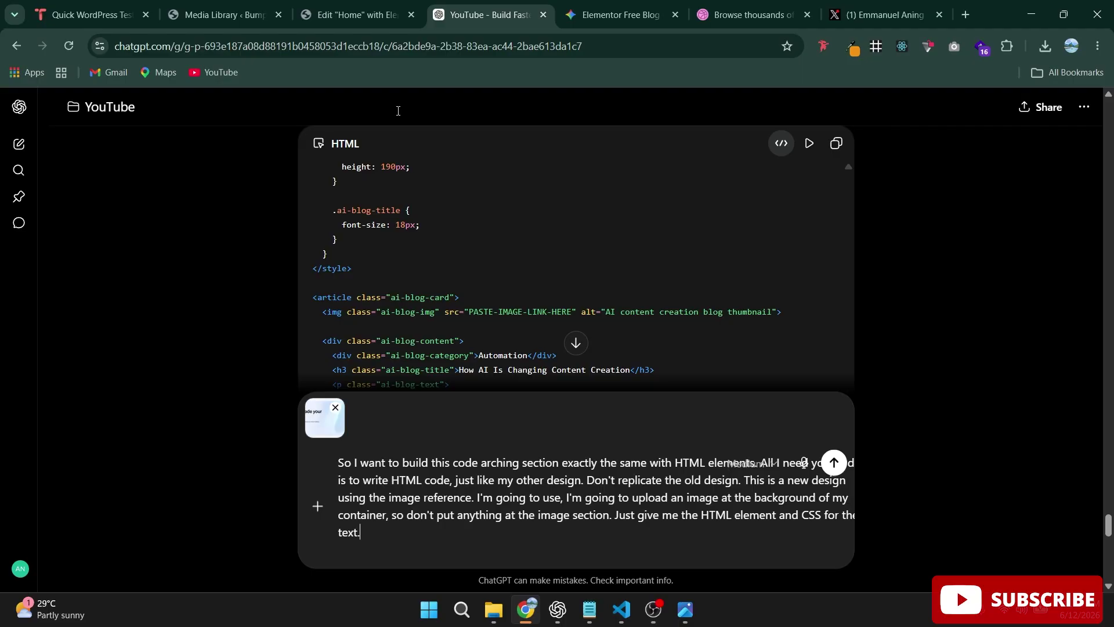
click(834, 548)
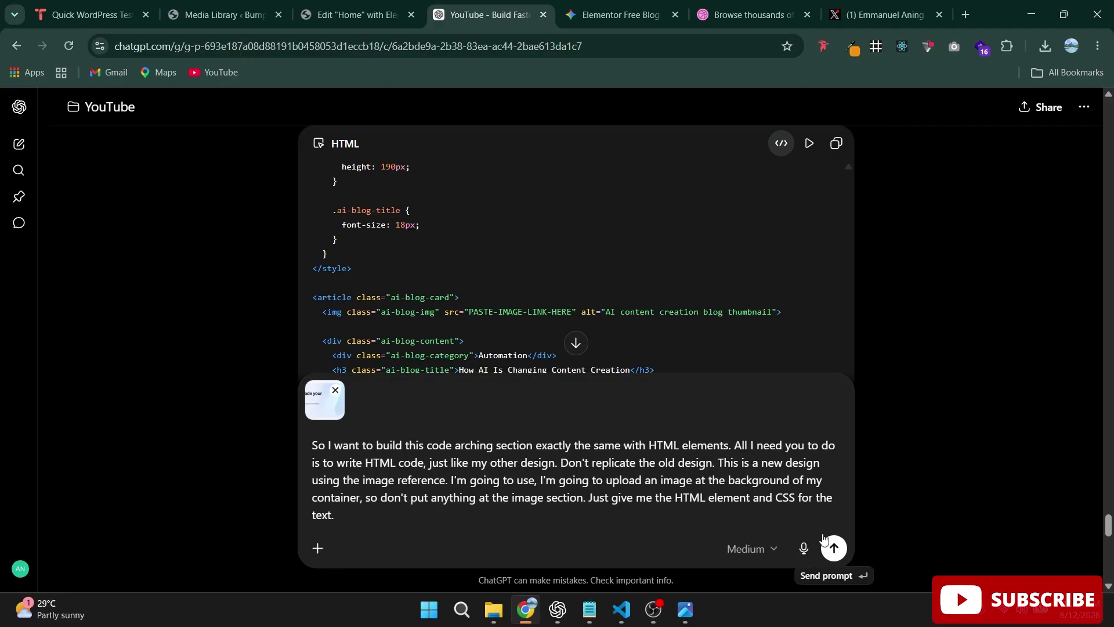
Step: Give the new container on the Home page a classic background using the header-hero image from the media library
click(344, 11)
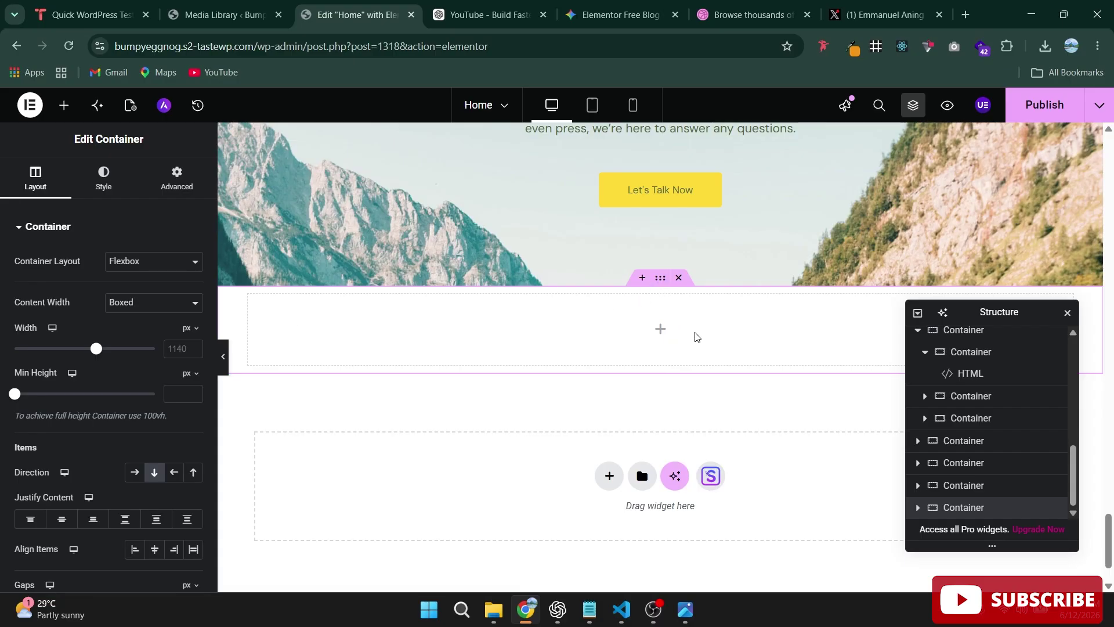
click(104, 175)
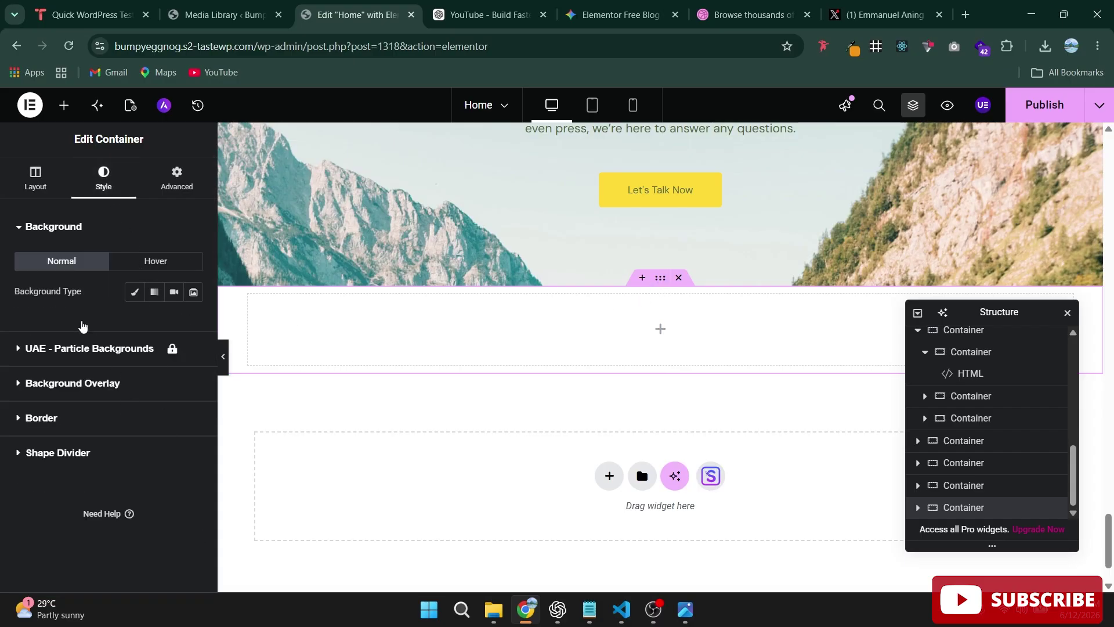
click(135, 292)
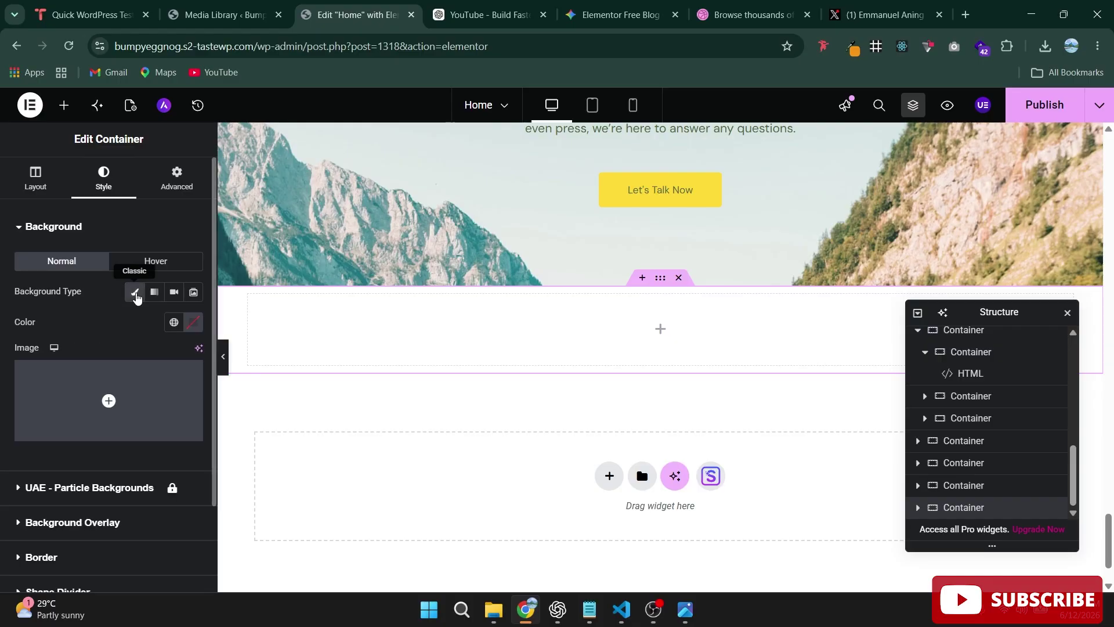
click(99, 441)
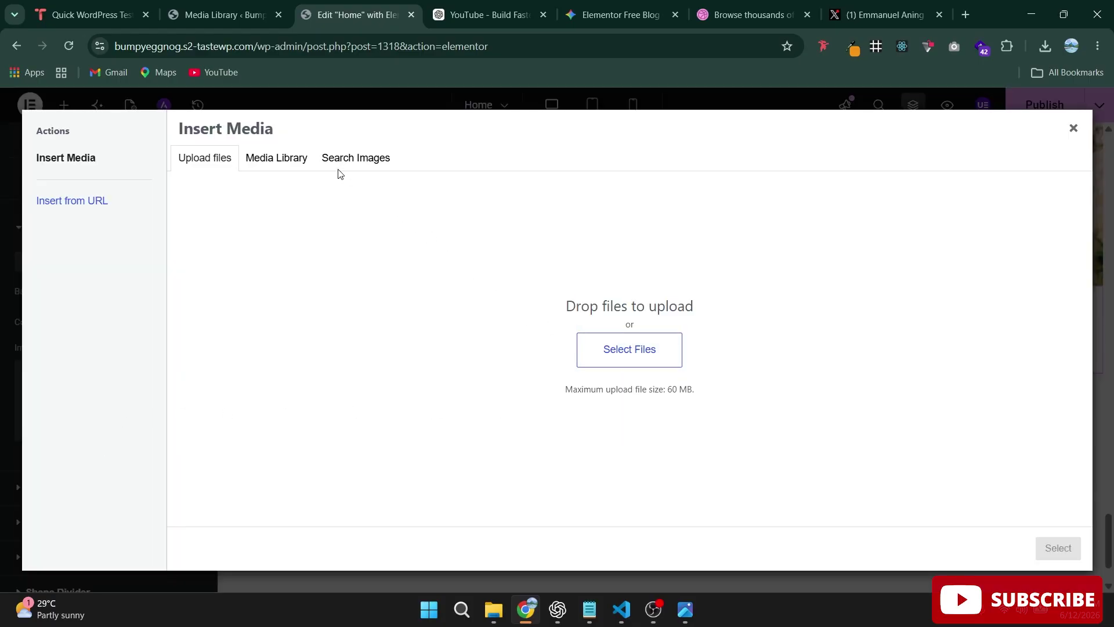
click(292, 162)
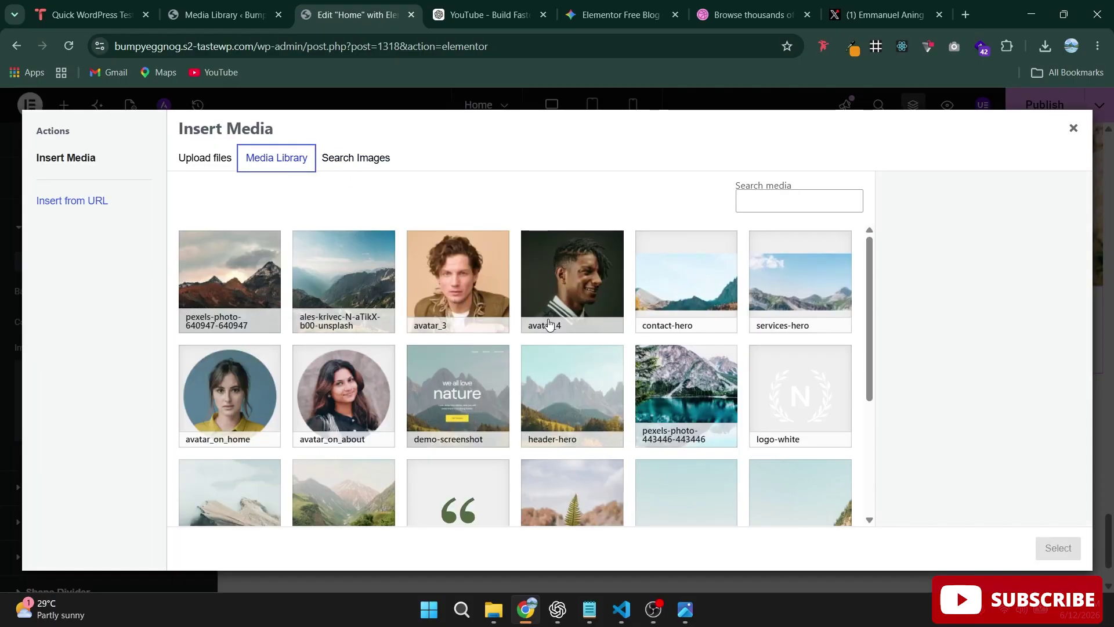
click(527, 386)
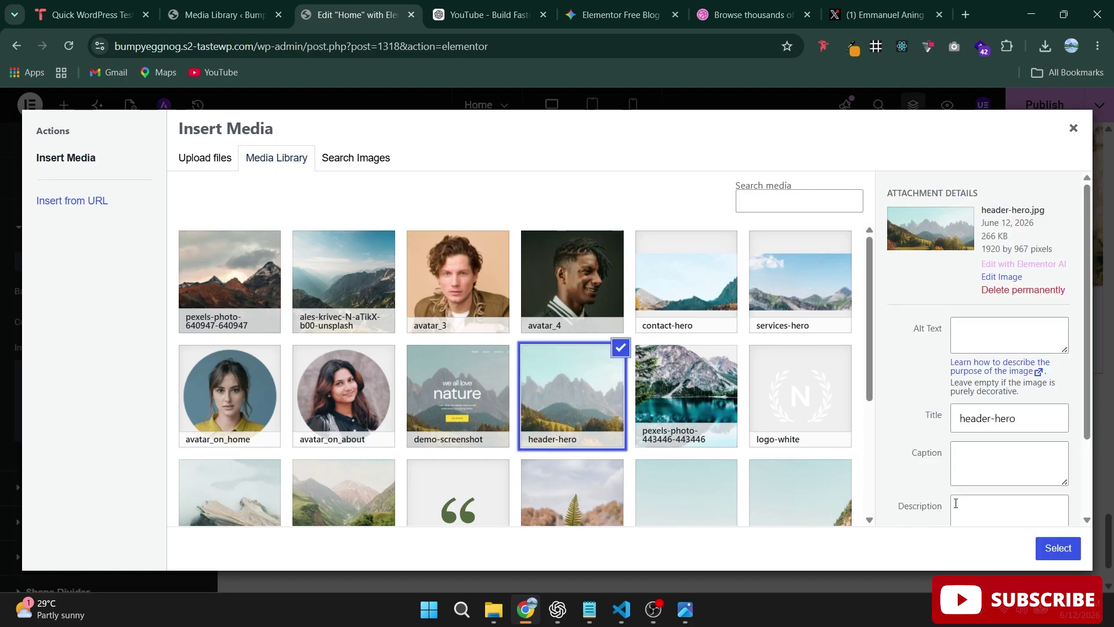
click(1050, 547)
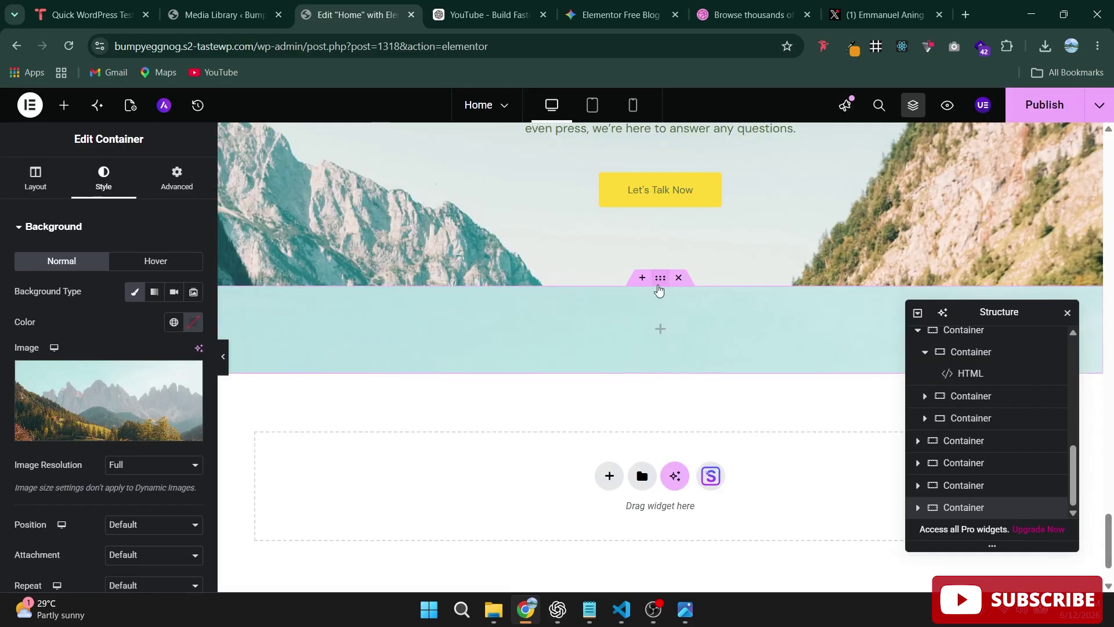
Step: Set the new container's minimum height to 551 px
click(36, 177)
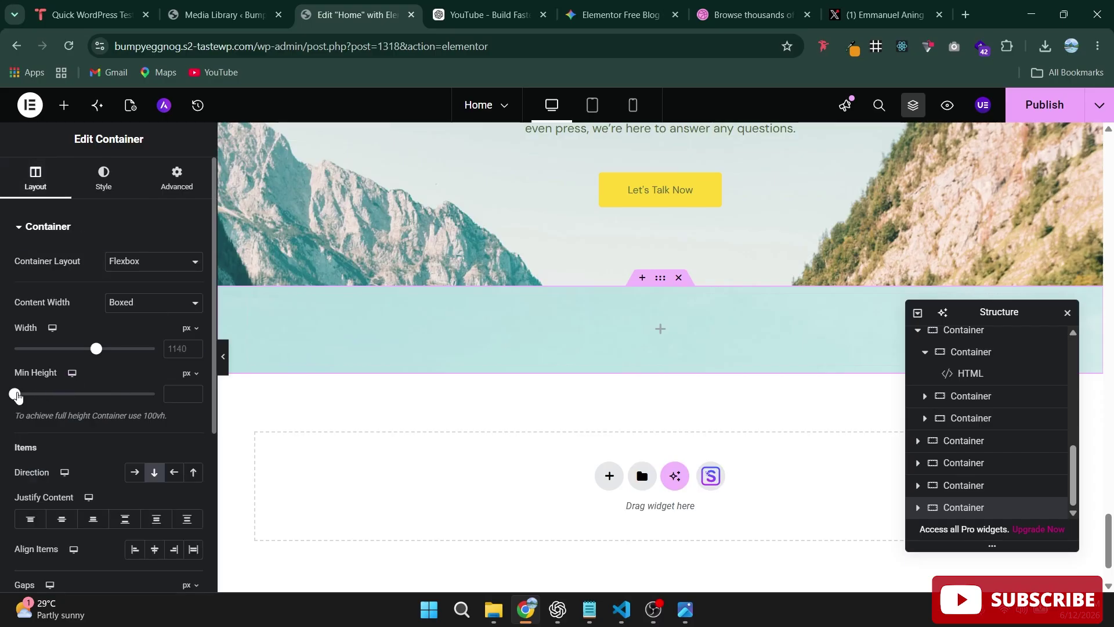
drag(16, 396, 68, 394)
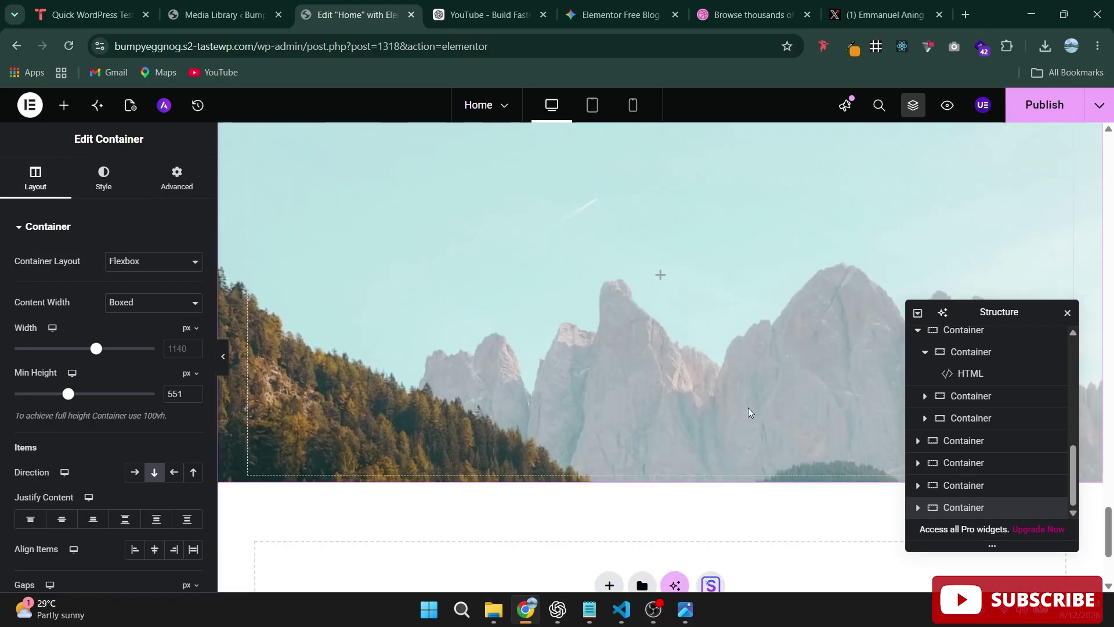
scroll(748, 407, up, 4)
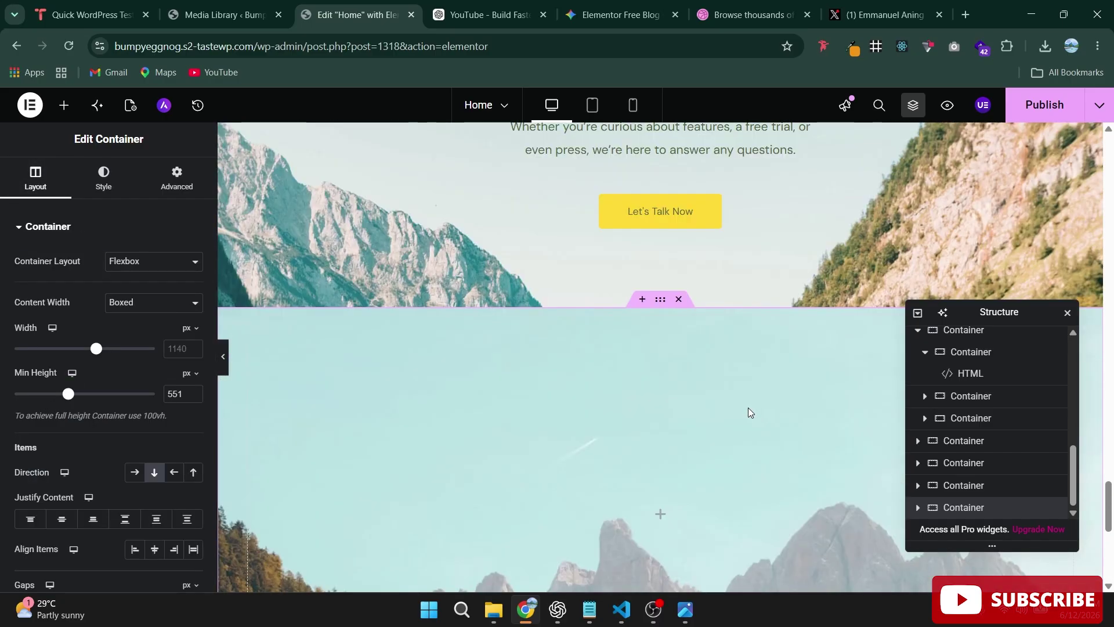
Step: Set the container's background image attachment to Fixed and check the scrolling effect on the page
click(105, 177)
scroll(122, 401, down, 6)
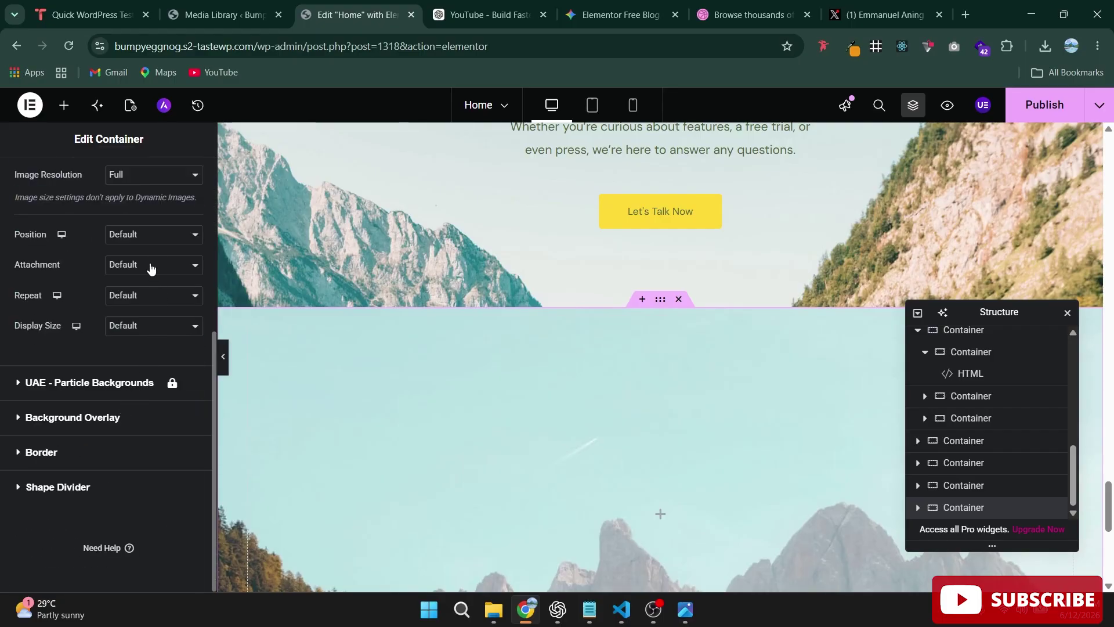
click(154, 176)
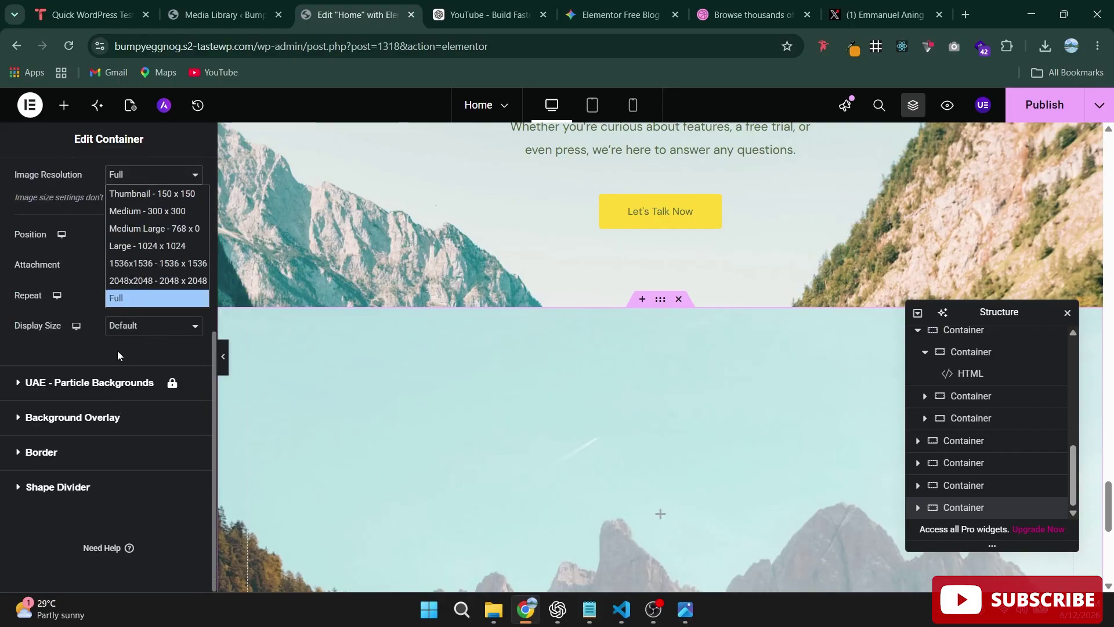
click(77, 240)
click(152, 268)
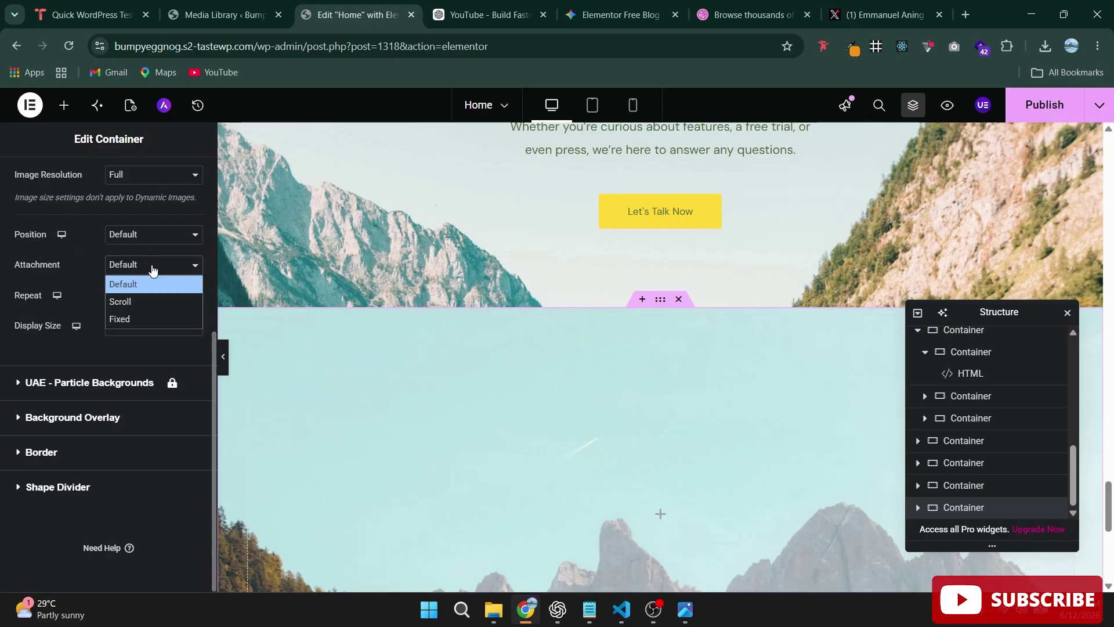
click(126, 318)
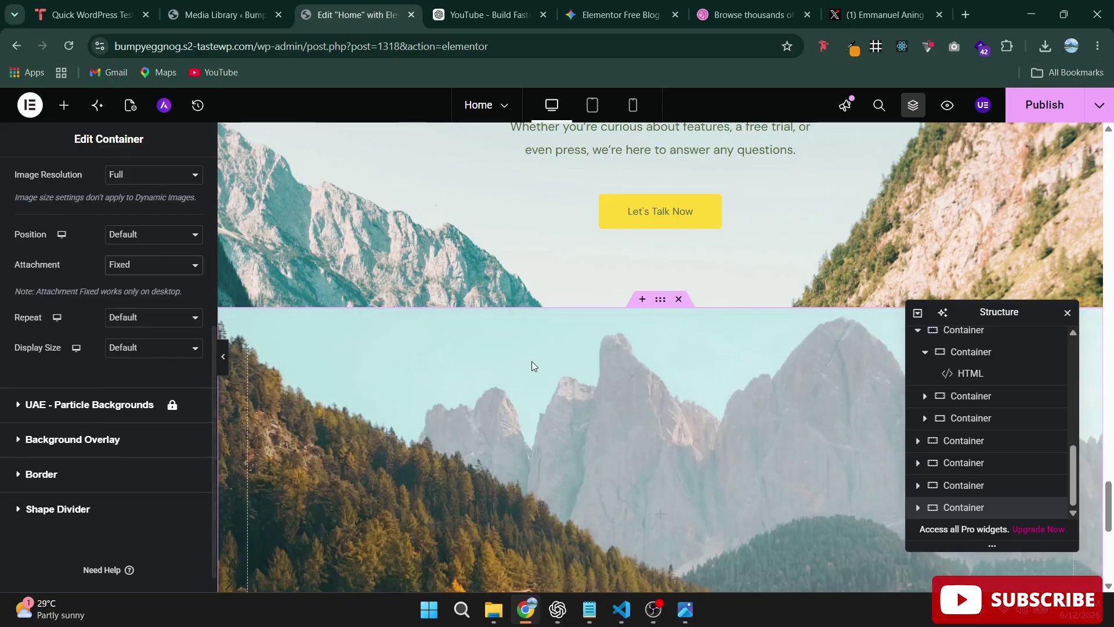
scroll(719, 258, down, 5)
scroll(701, 347, up, 5)
scroll(701, 350, down, 7)
scroll(701, 347, up, 5)
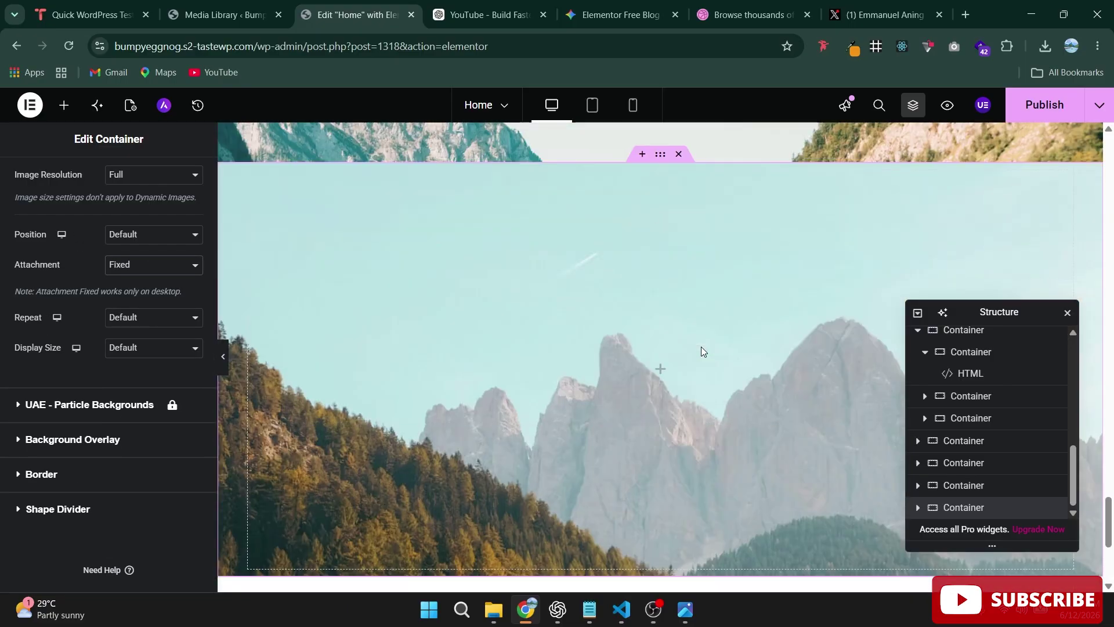
scroll(701, 346, down, 3)
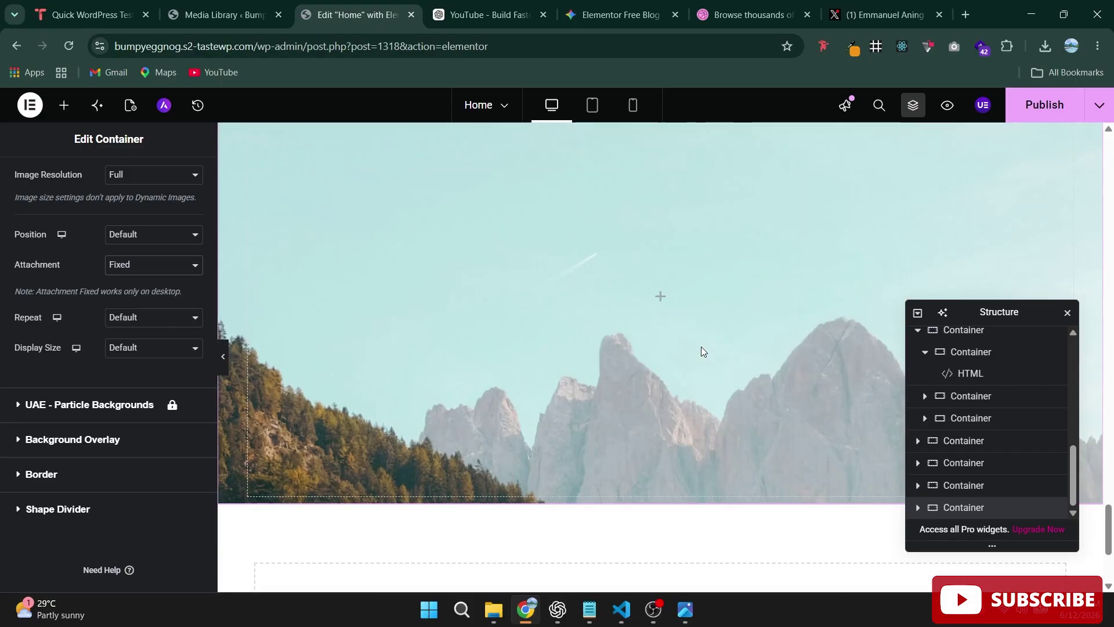
scroll(701, 348, up, 4)
scroll(701, 348, down, 1)
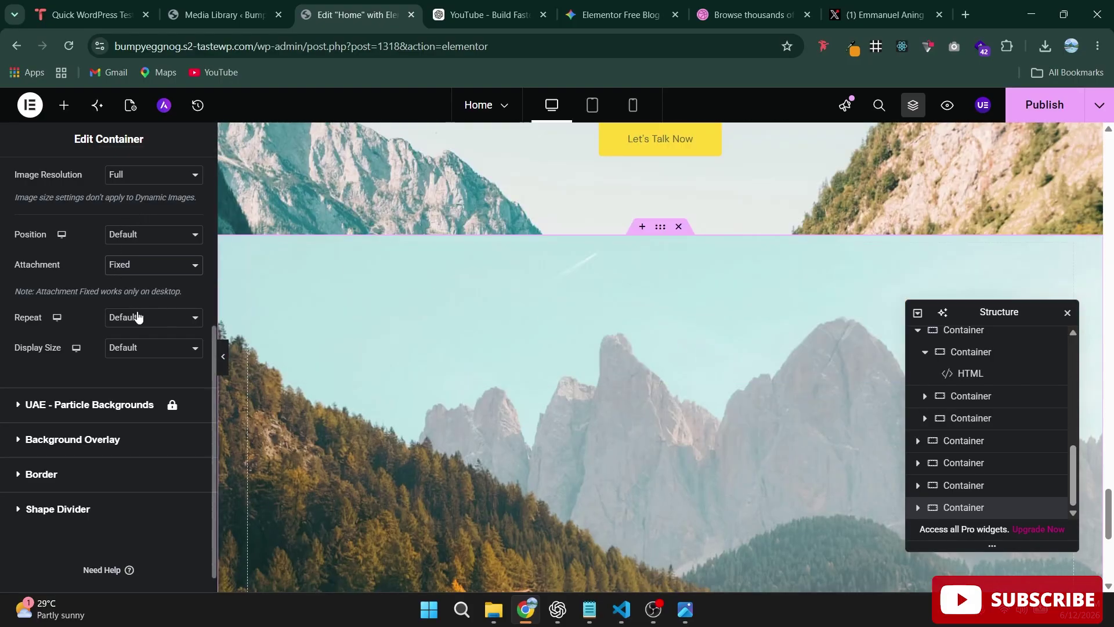
Step: Set the container background's display size to Cover and check how the image behaves while scrolling
click(155, 347)
click(140, 400)
scroll(666, 347, down, 4)
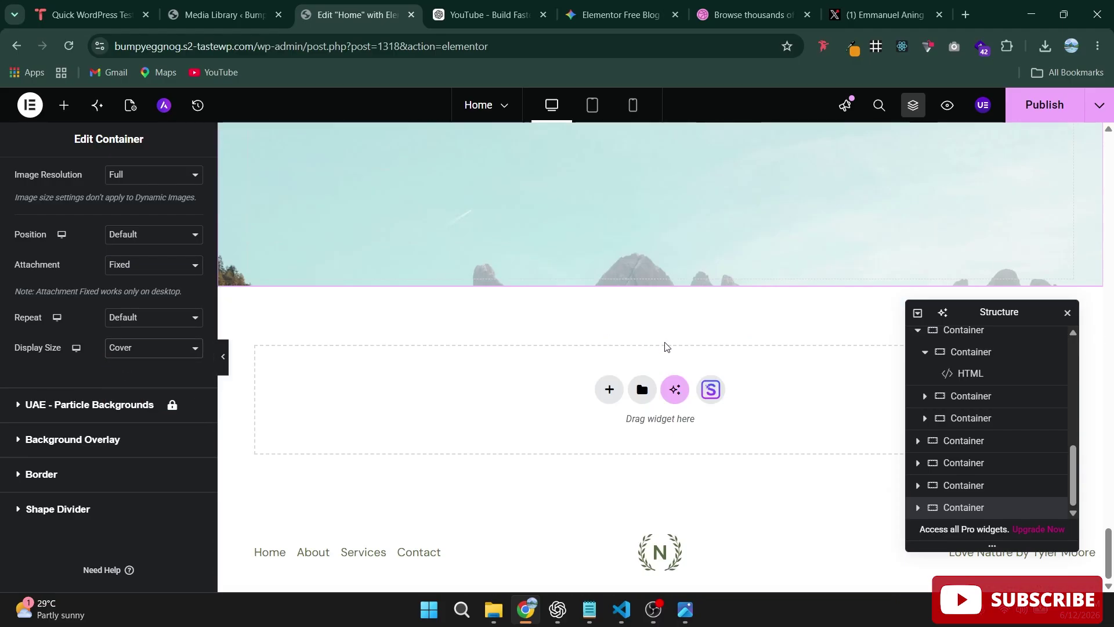
scroll(665, 344, up, 3)
scroll(667, 348, down, 2)
scroll(670, 354, up, 2)
scroll(670, 355, down, 1)
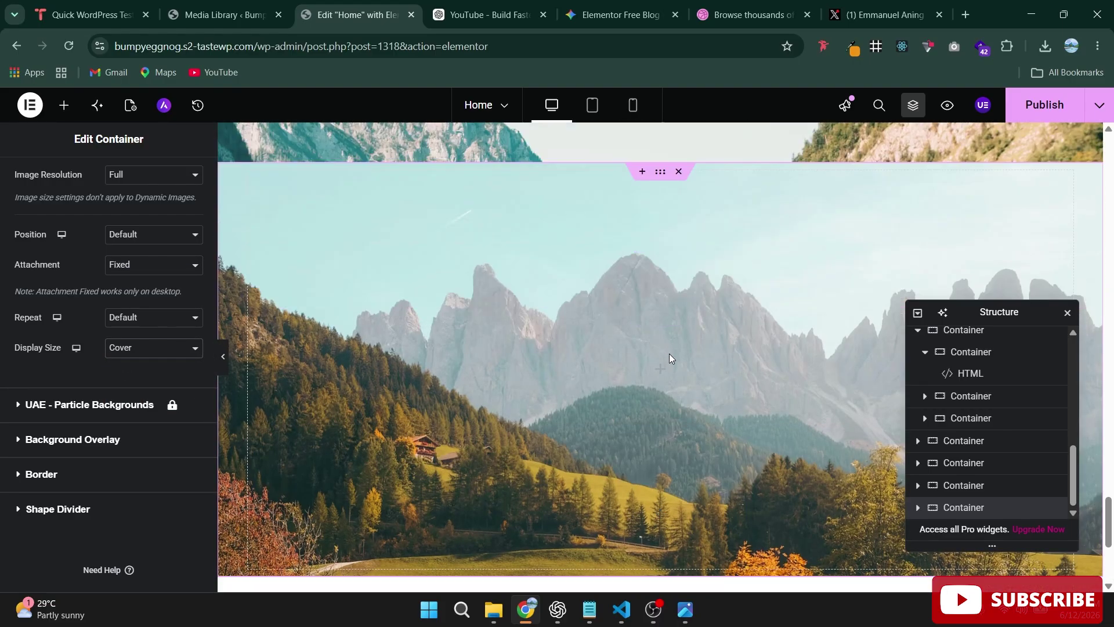
scroll(666, 272, up, 3)
scroll(666, 271, down, 3)
scroll(666, 269, up, 5)
scroll(666, 270, down, 6)
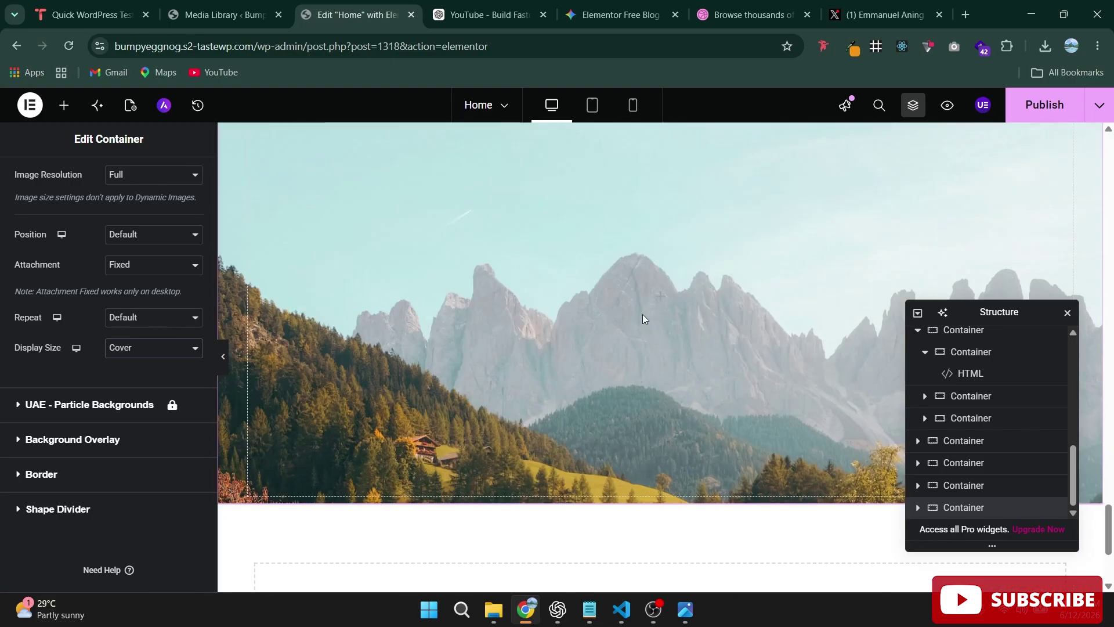
Step: Add an HTML widget inside the mountain-background container, then switch to the ChatGPT conversation with the banner code
drag(977, 312, 961, 245)
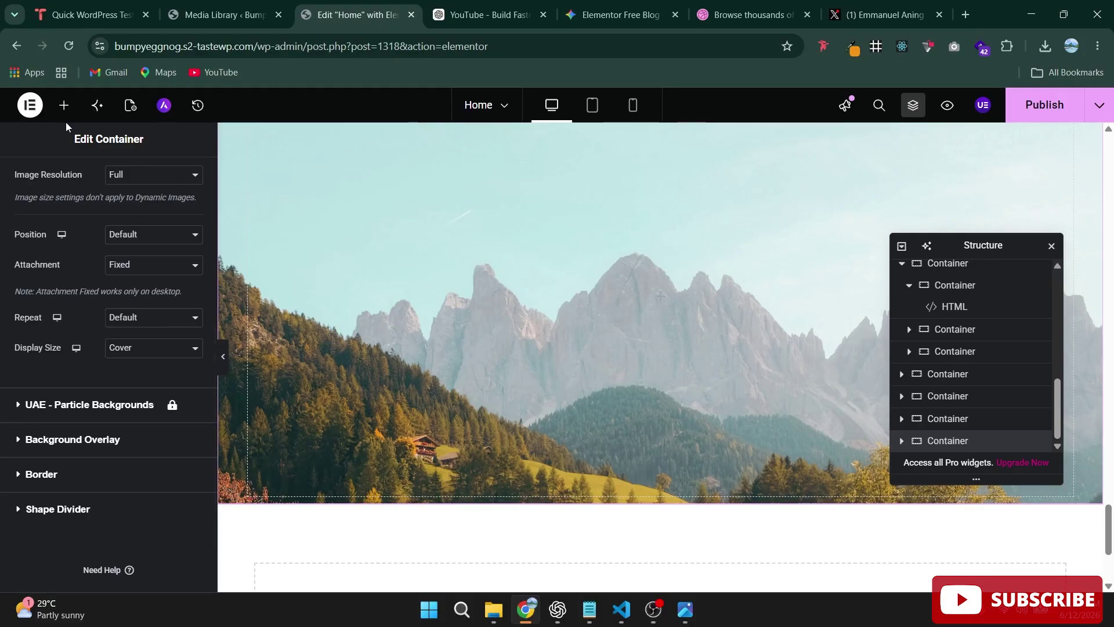
click(62, 103)
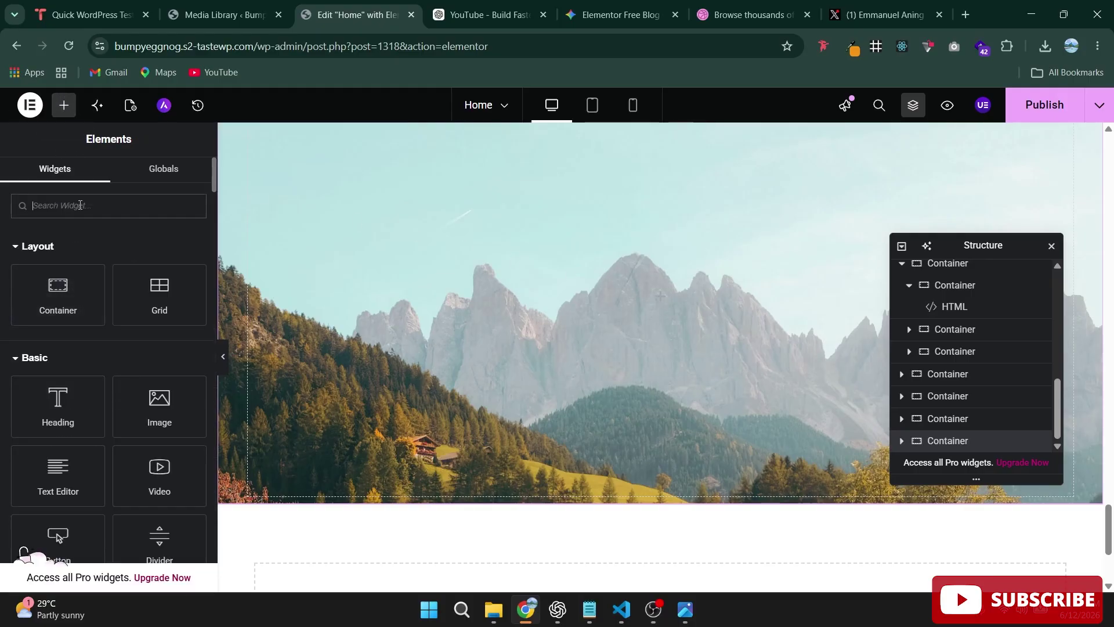
text(html)
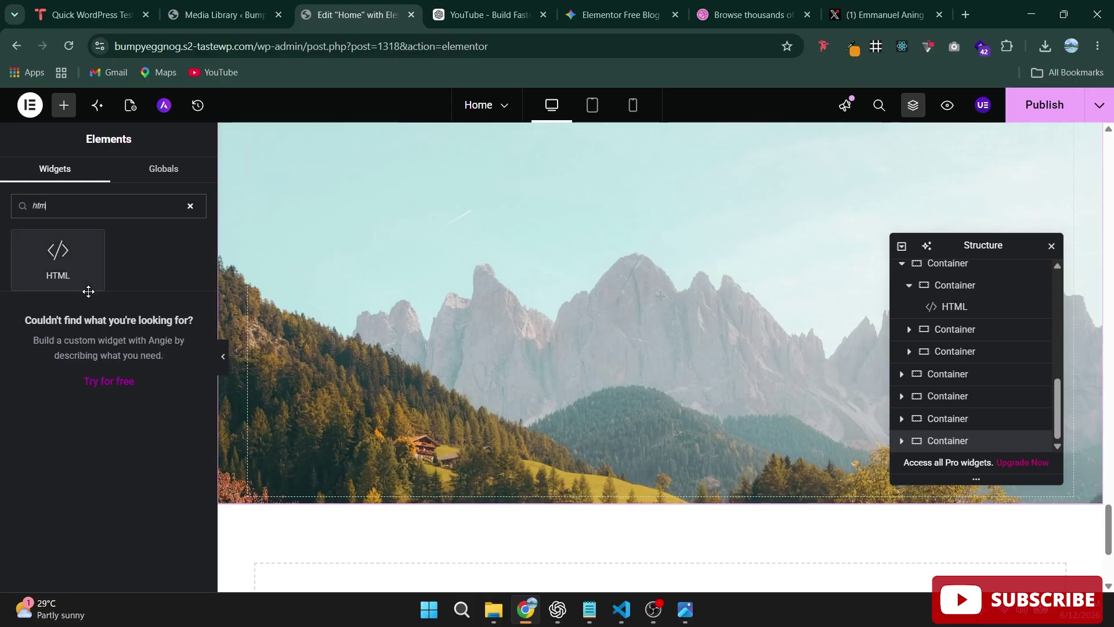
drag(88, 284, 617, 314)
key(ctrl+Tab)
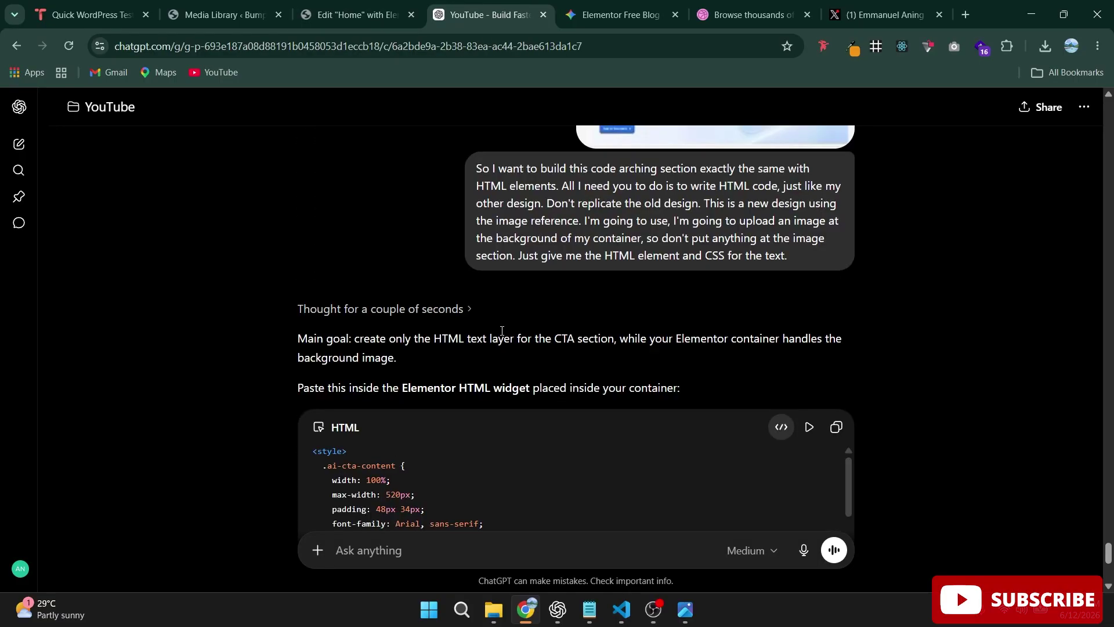
Step: Copy the banner's HTML code from the ChatGPT answer and paste it into the HTML widget in Elementor
scroll(741, 328, down, 10)
scroll(744, 320, up, 4)
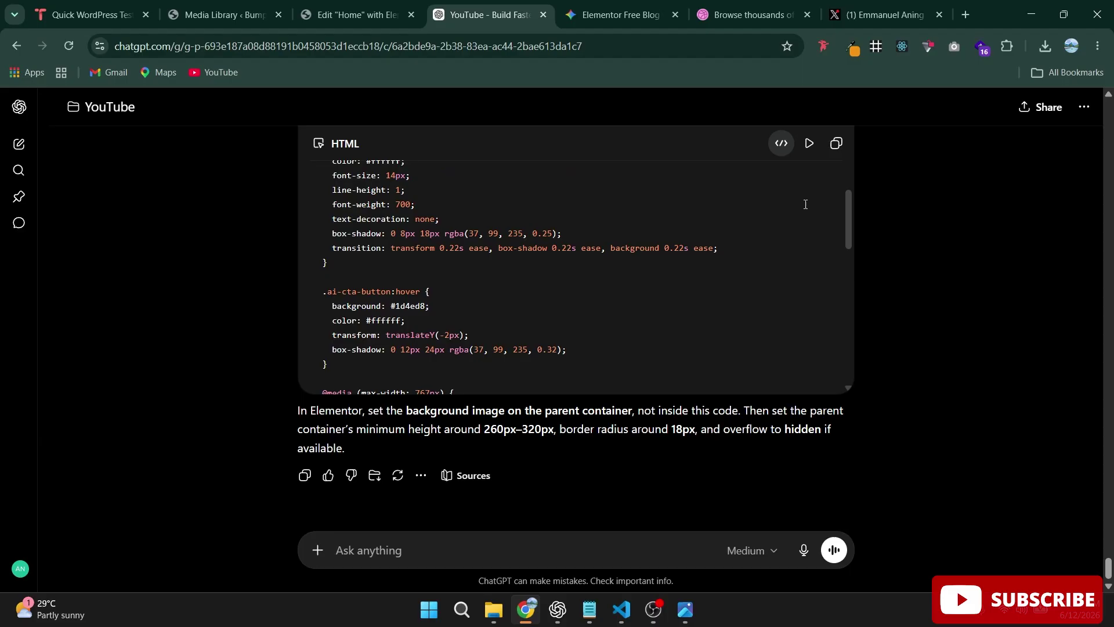
click(836, 144)
click(353, 15)
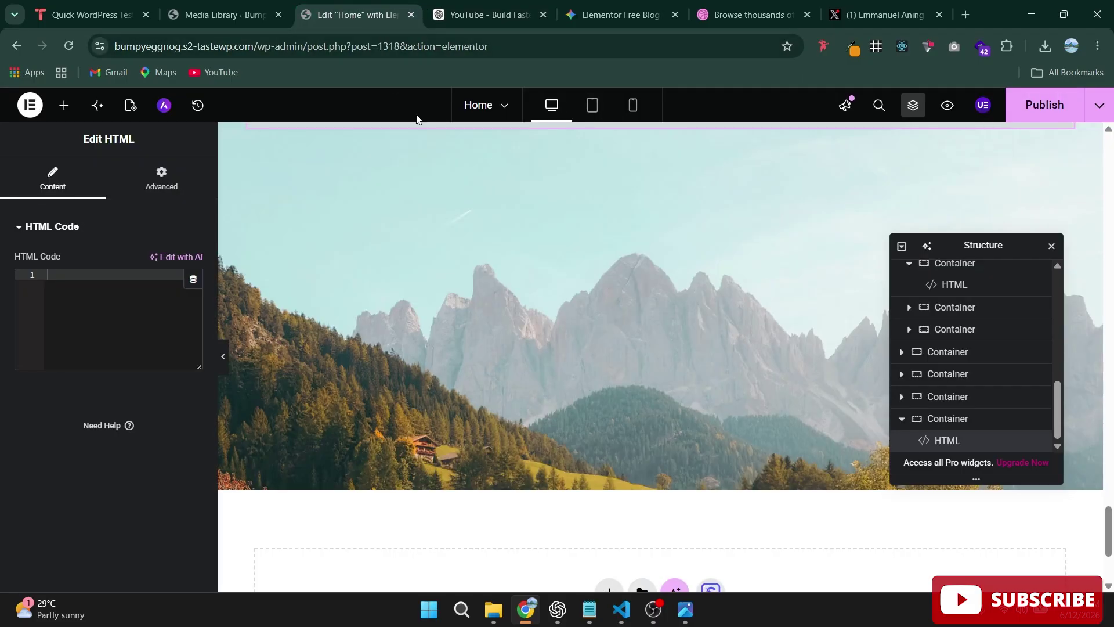
click(108, 316)
key(ctrl+v)
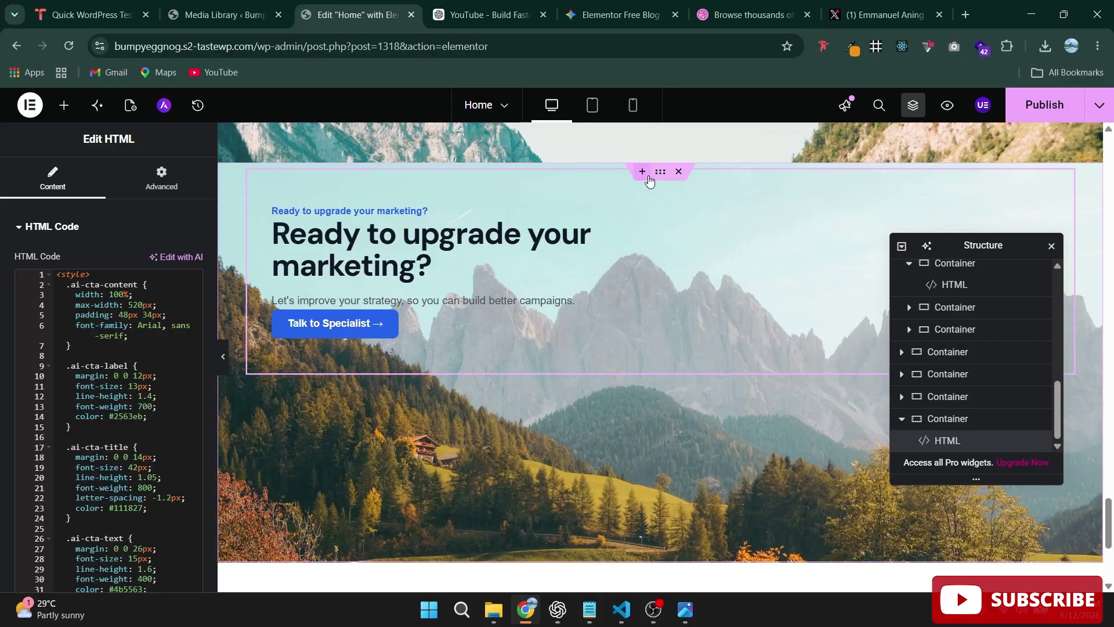
Step: Set the mountain-background container's Justify Content to Center
click(640, 191)
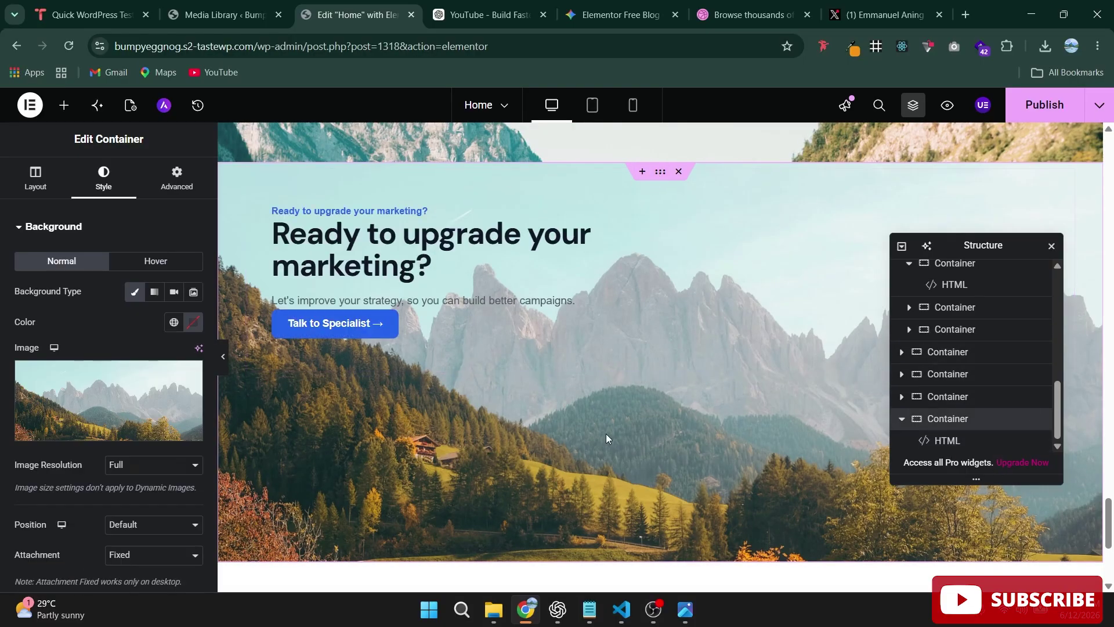
scroll(606, 438, up, 1)
scroll(615, 351, down, 3)
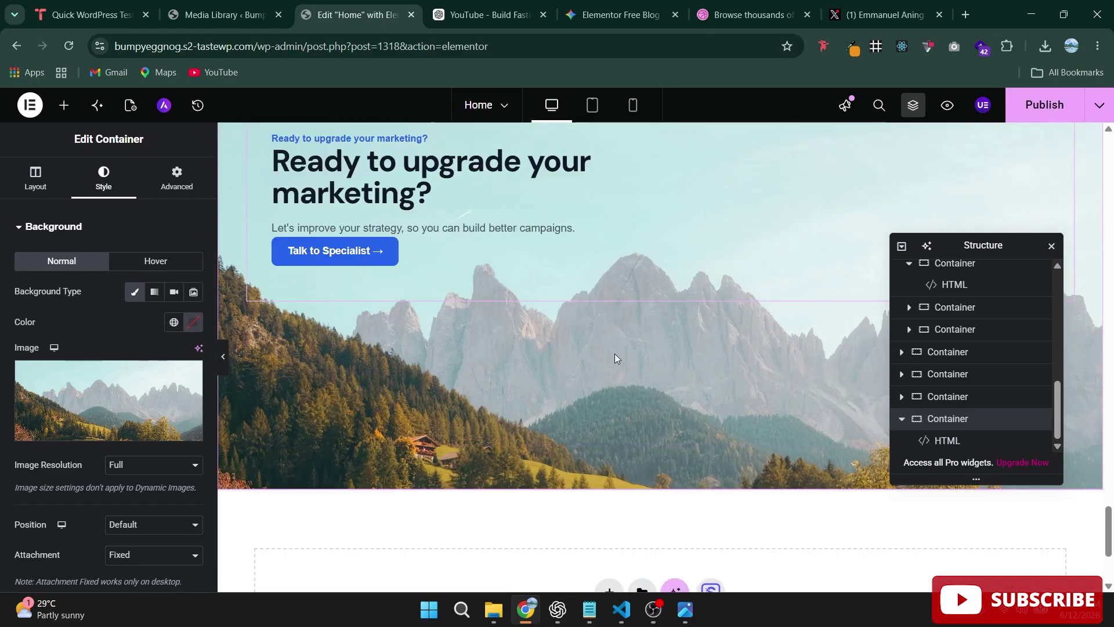
scroll(644, 429, up, 1)
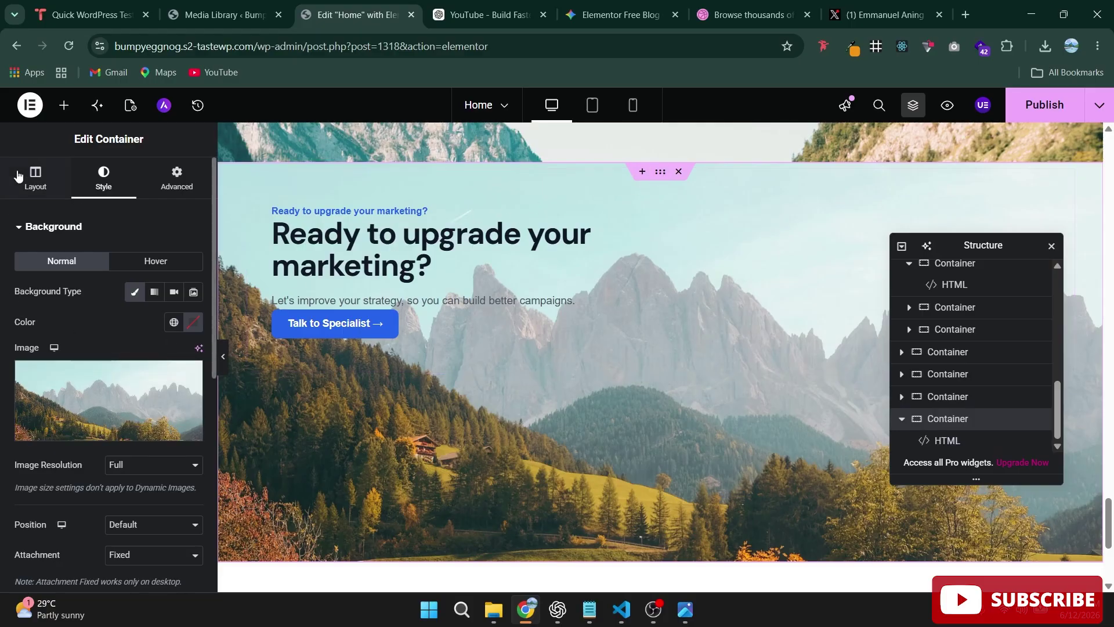
click(42, 170)
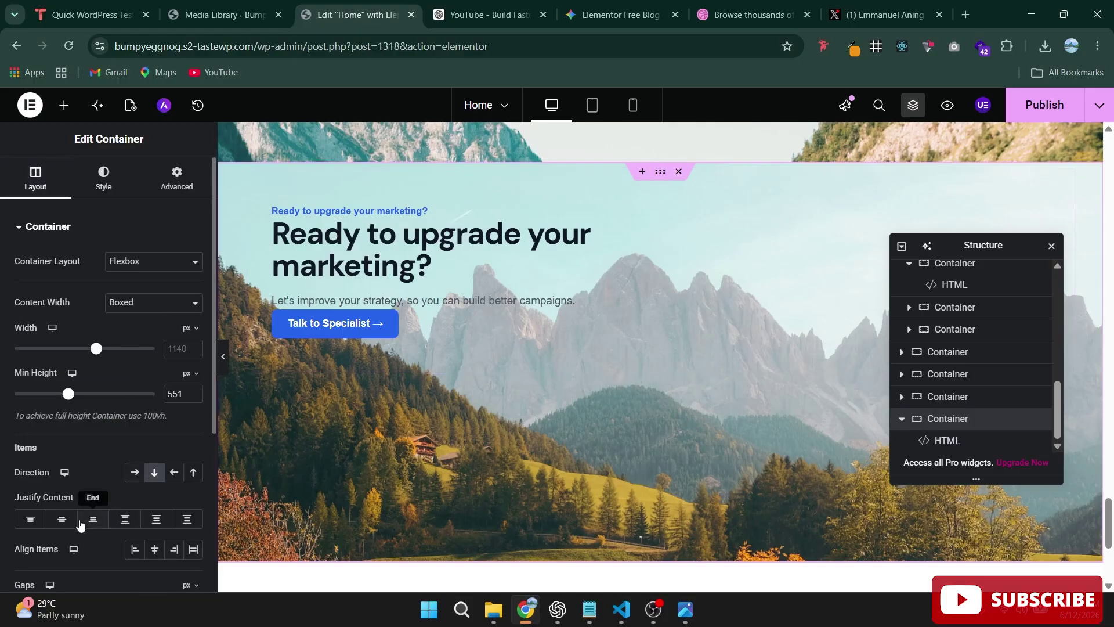
click(62, 518)
Step: Examine the banner text's position and readability against the fixed background while scrolling the page
scroll(526, 388, down, 5)
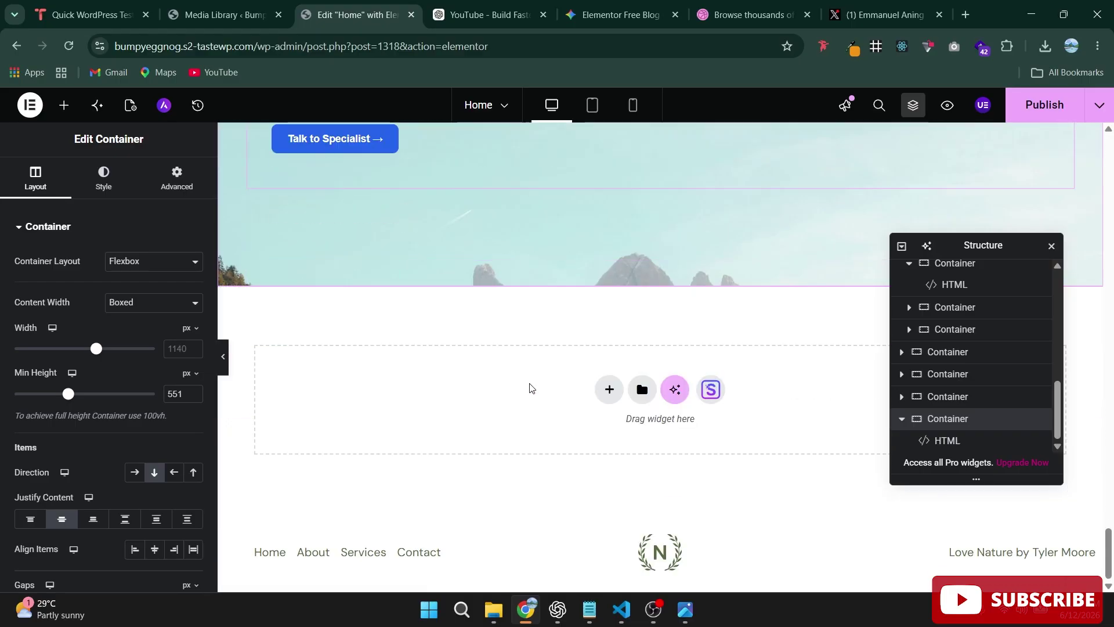
scroll(527, 388, up, 5)
scroll(445, 412, down, 2)
scroll(642, 434, up, 3)
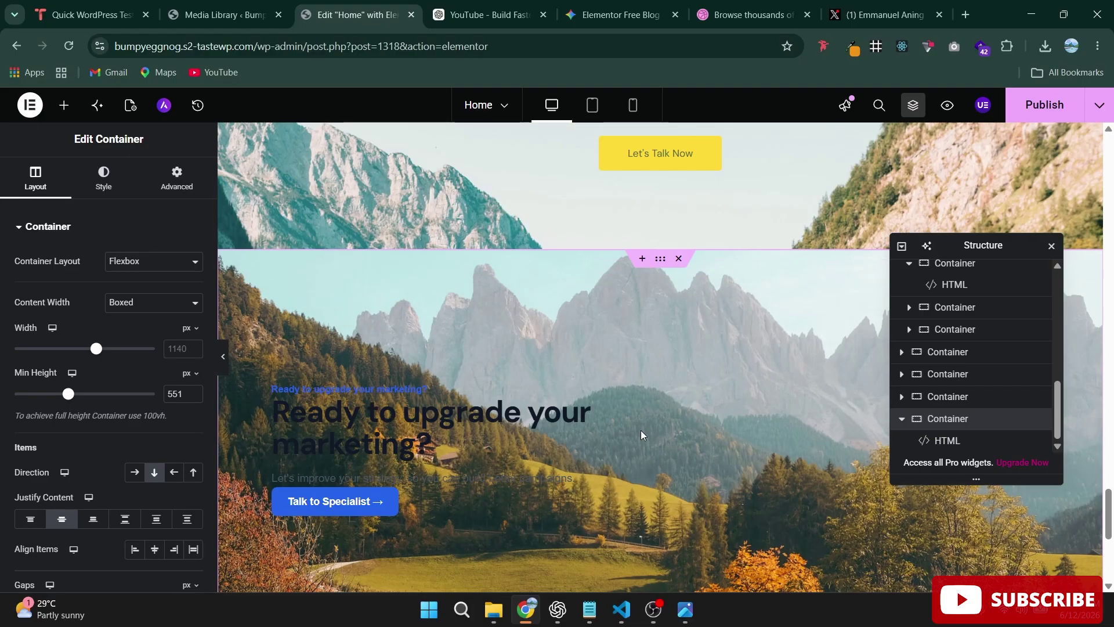
scroll(641, 430, down, 2)
click(436, 278)
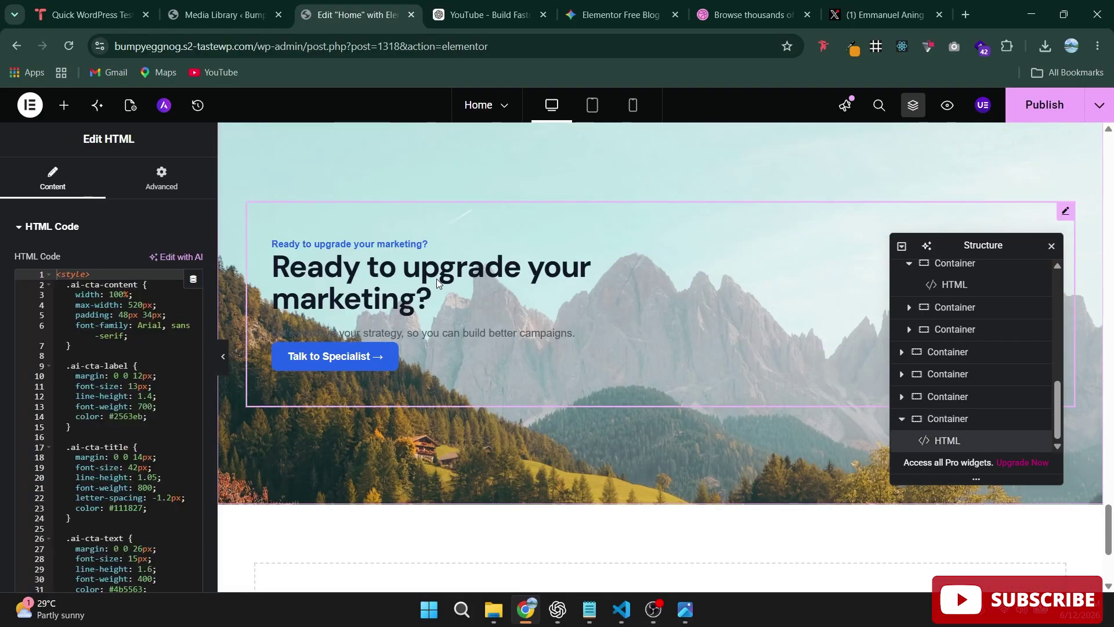
scroll(673, 462, up, 1)
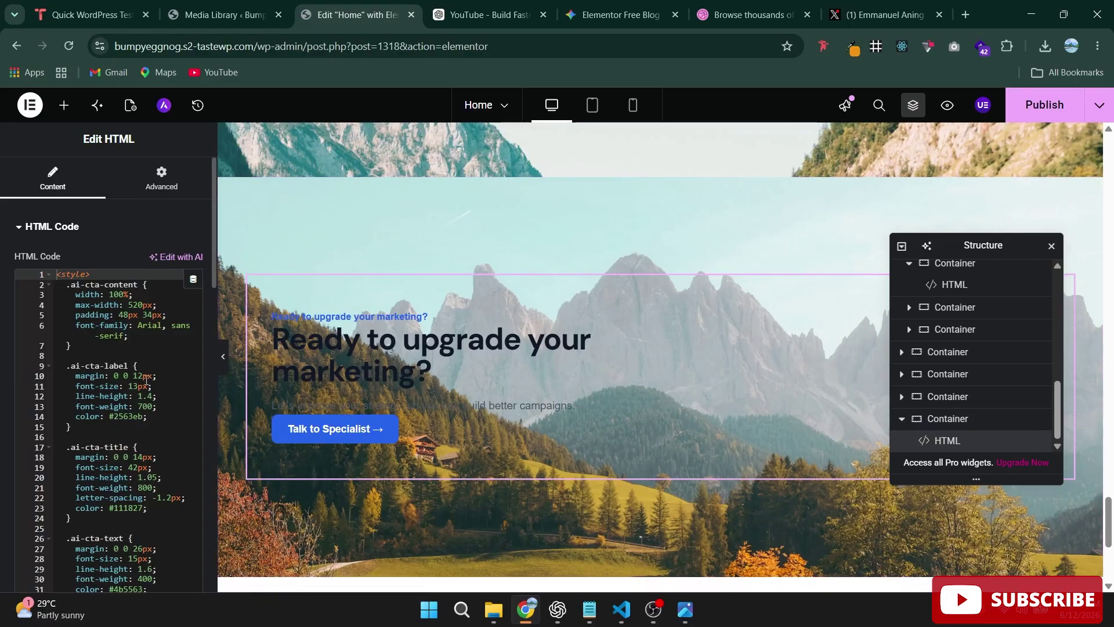
scroll(672, 268, up, 2)
scroll(672, 263, down, 1)
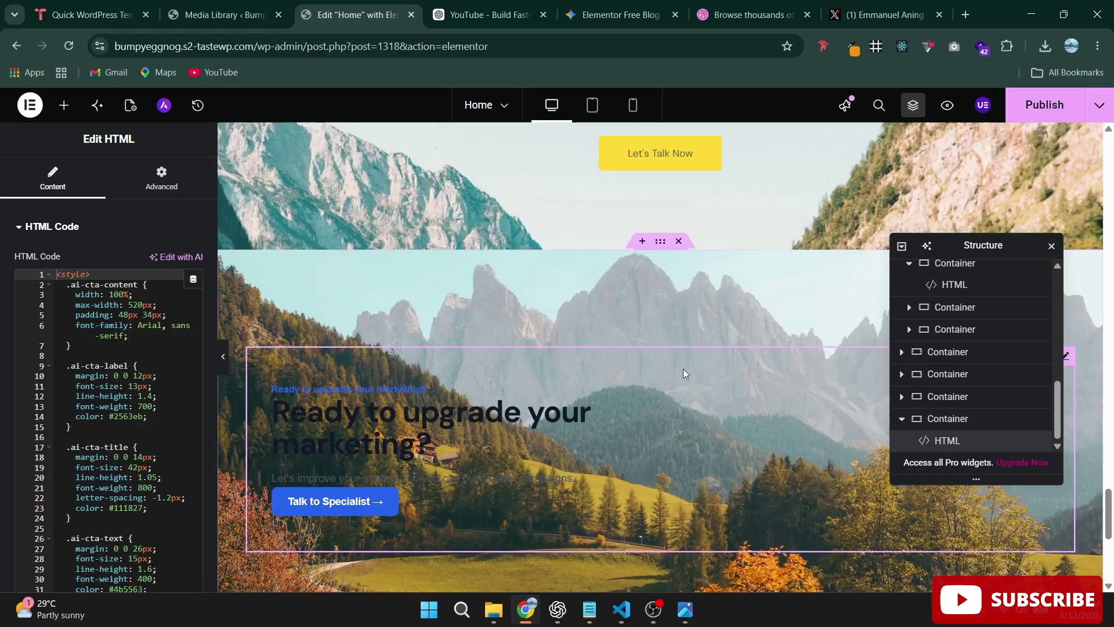
Step: Set the container's background image attachment to Default, check the banner while scrolling, and publish the page
click(661, 241)
click(103, 176)
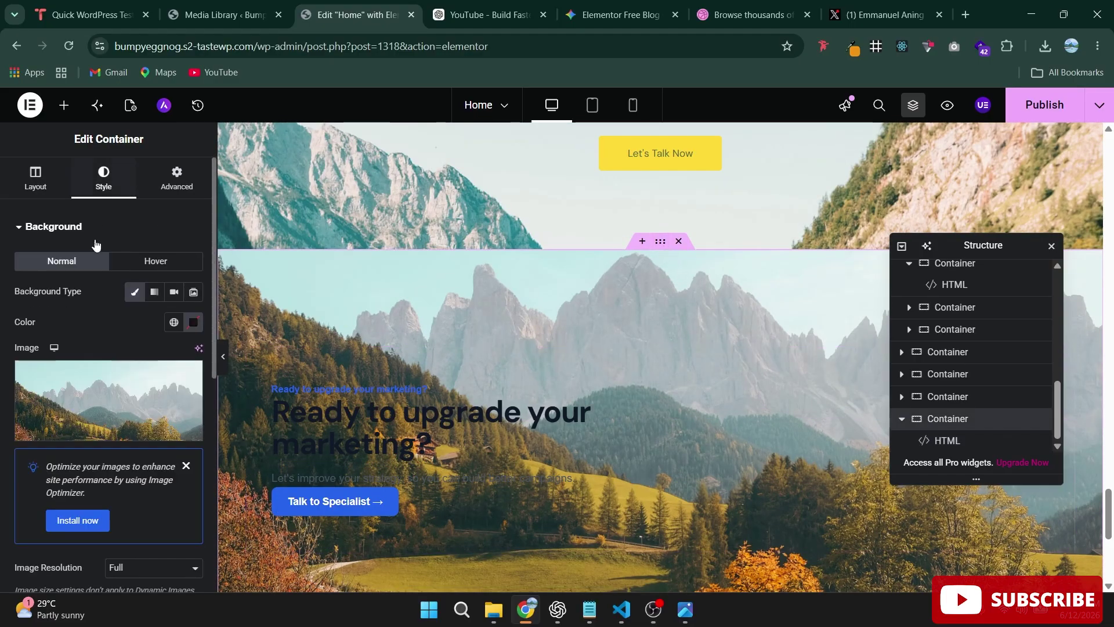
scroll(150, 524, down, 5)
scroll(150, 524, down, 2)
click(152, 264)
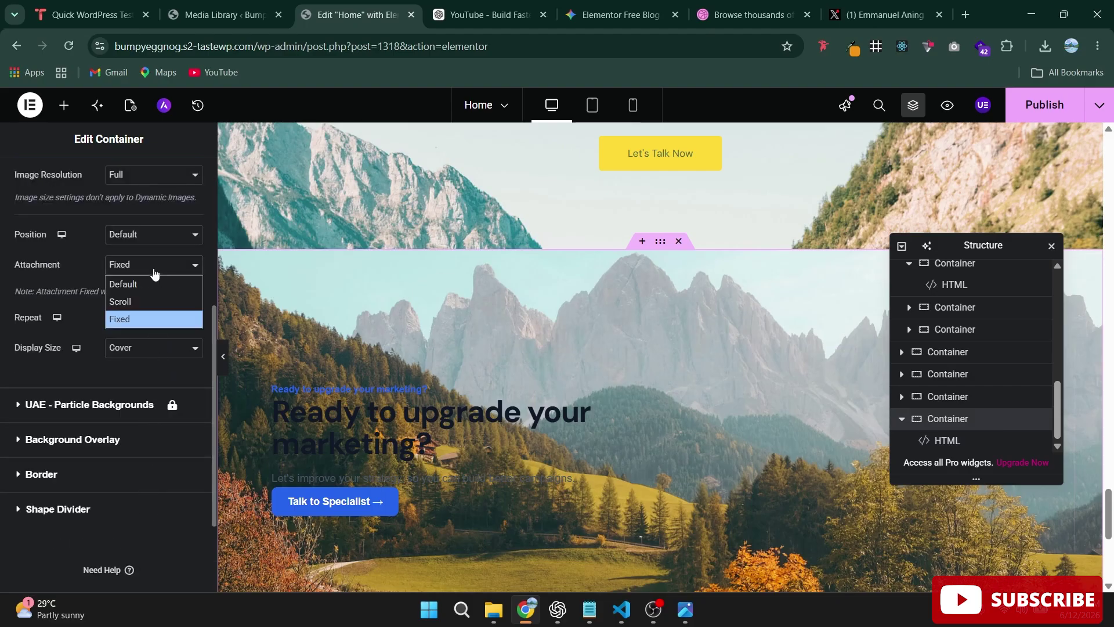
click(144, 283)
scroll(686, 428, down, 3)
scroll(451, 447, up, 4)
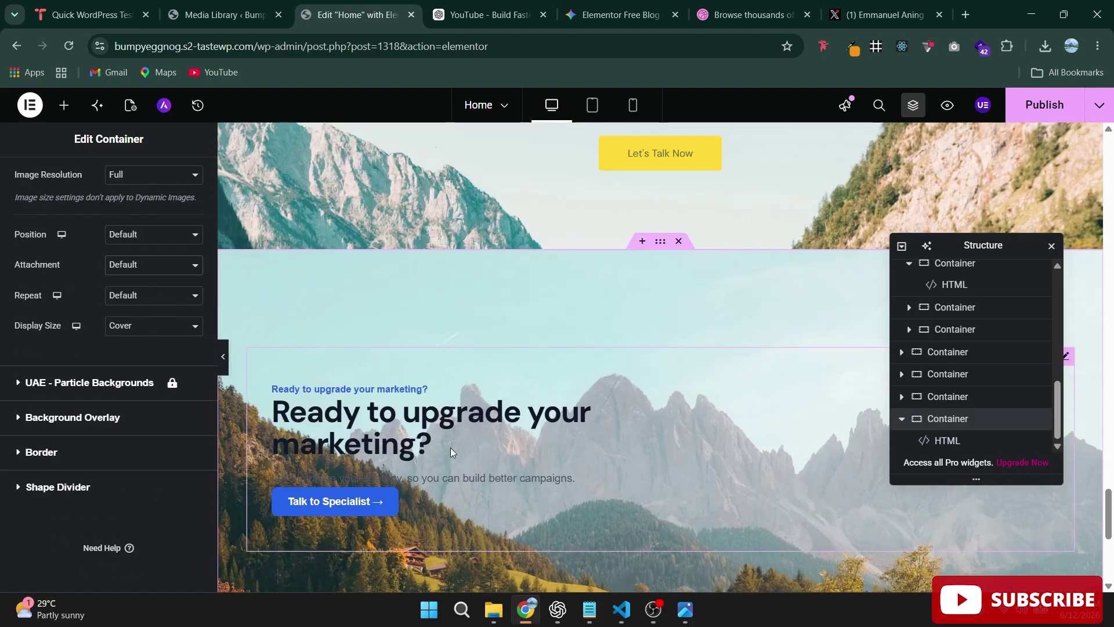
scroll(398, 448, down, 2)
scroll(361, 447, up, 1)
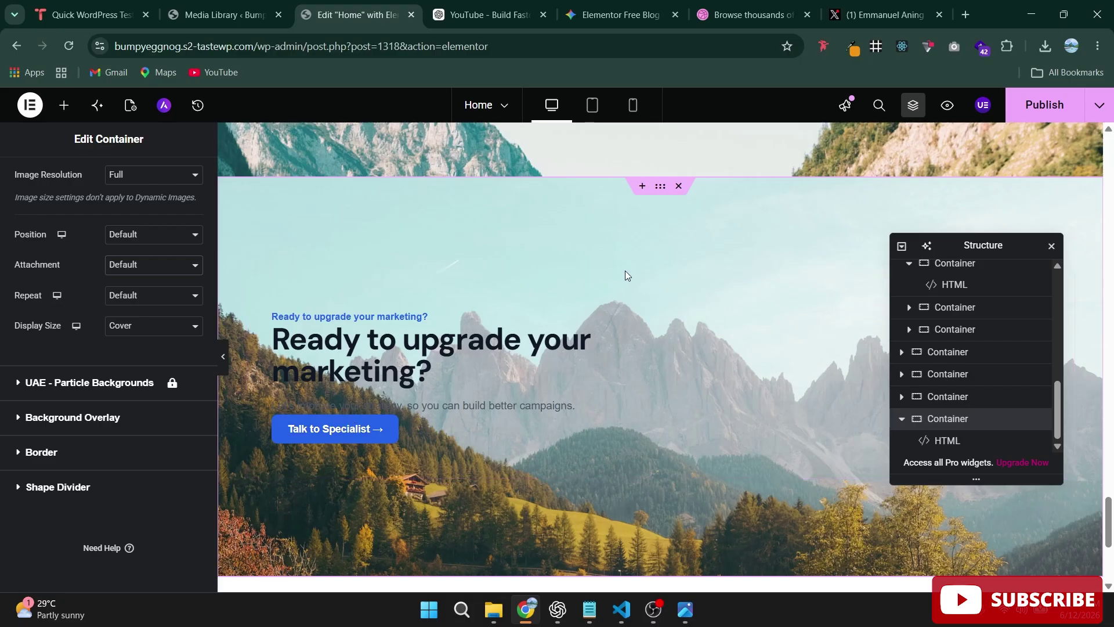
scroll(588, 318, up, 5)
scroll(591, 322, down, 5)
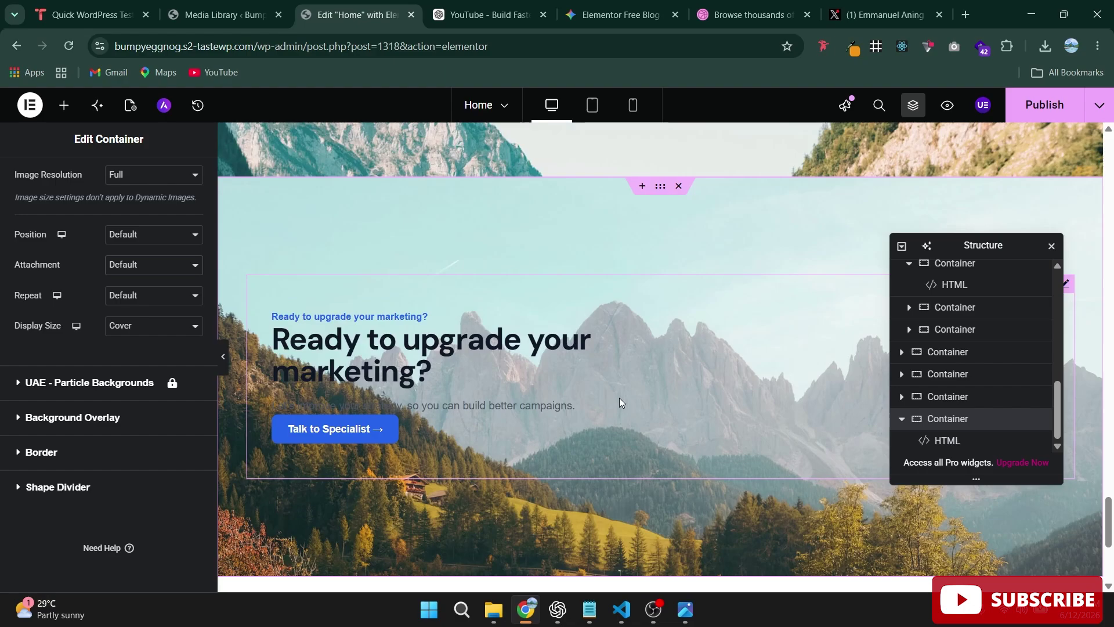
scroll(619, 398, down, 1)
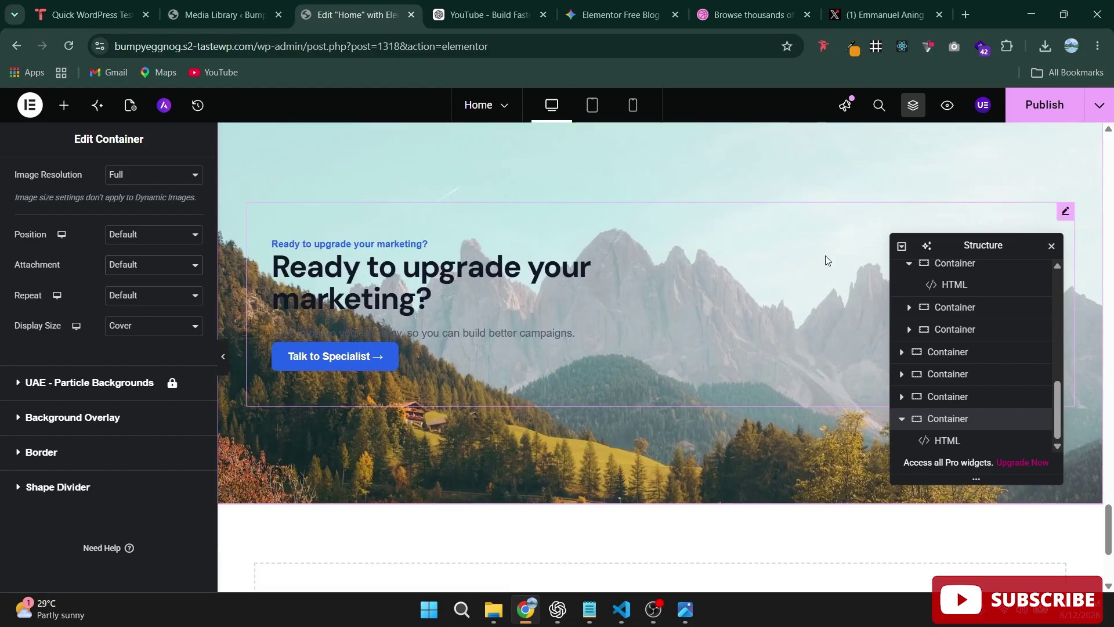
click(1045, 116)
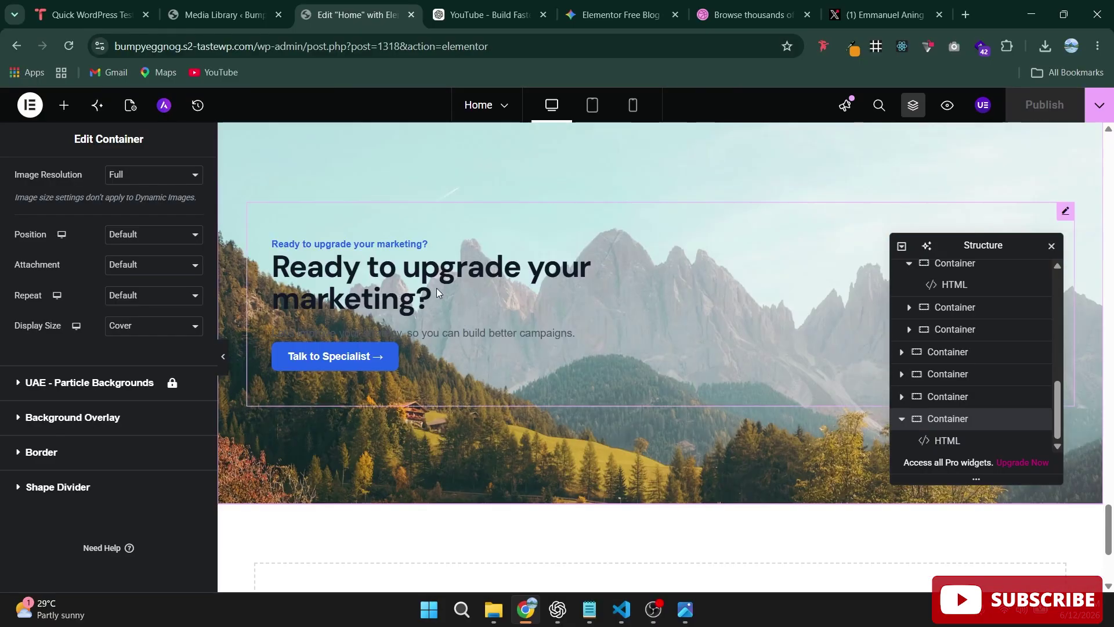
Step: Preview the banner without the editing panel and compare it with the "Ready to upgrade your marketing?" reference image
click(413, 281)
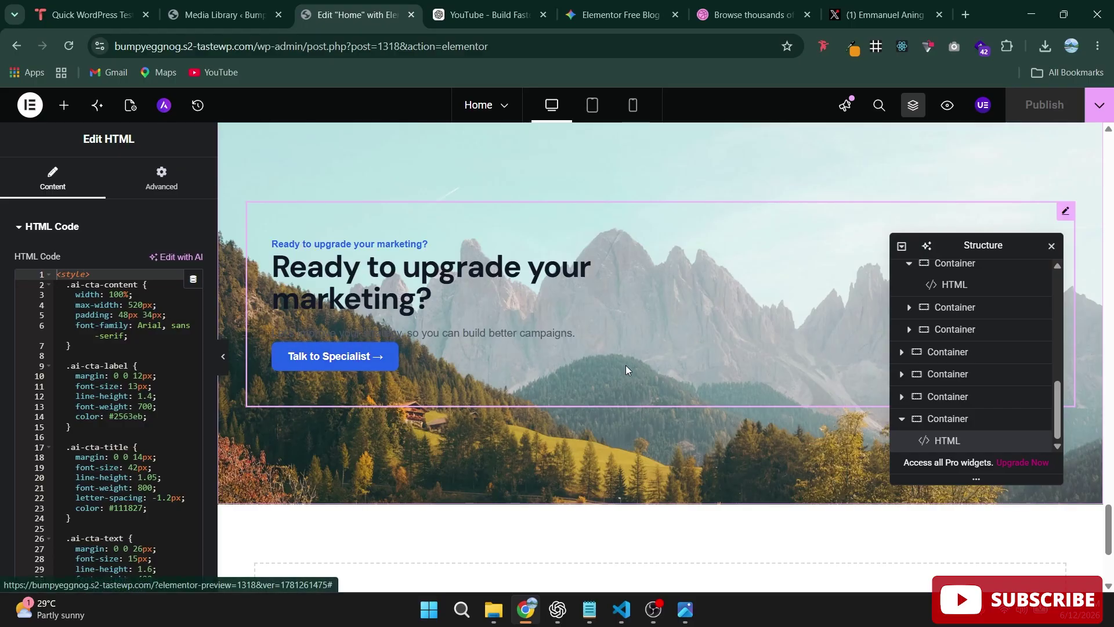
scroll(663, 382, up, 5)
scroll(687, 395, down, 8)
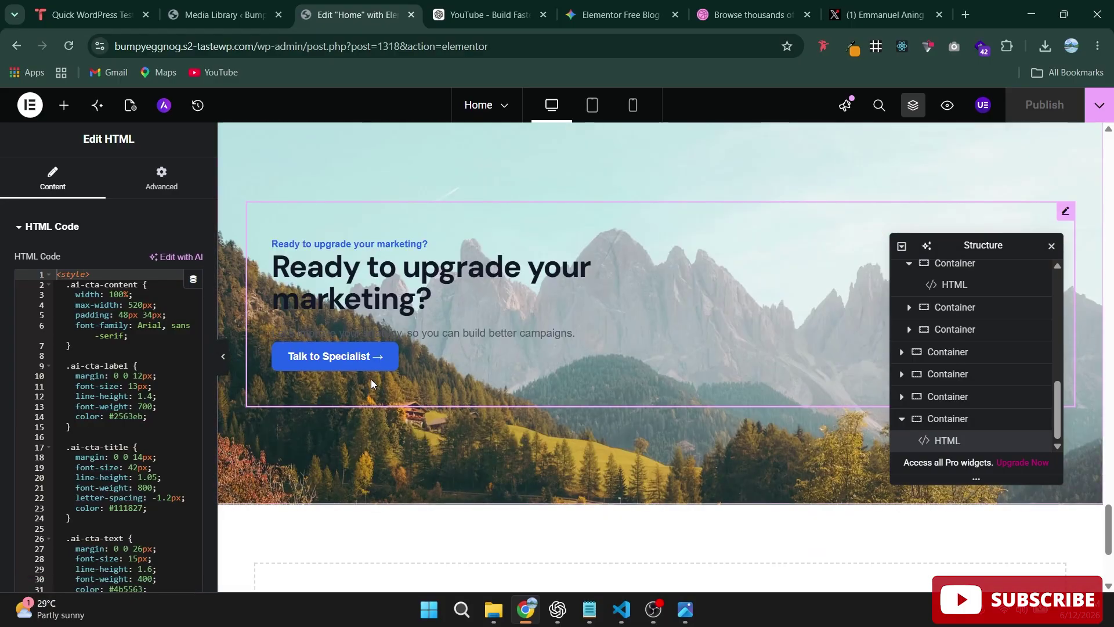
scroll(586, 467, up, 10)
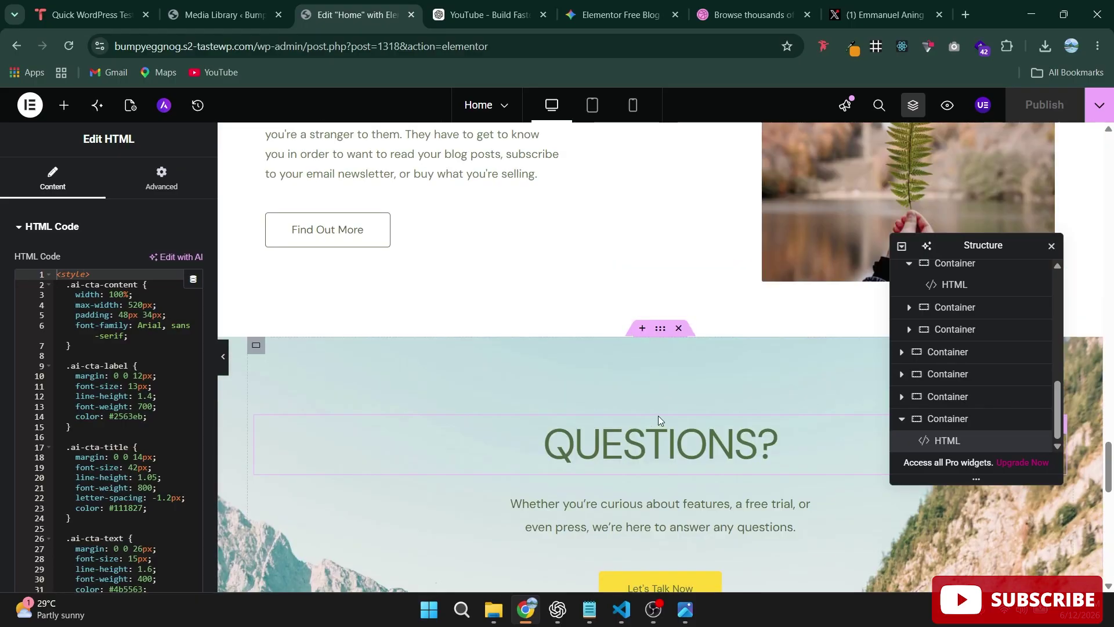
scroll(658, 415, down, 6)
scroll(659, 412, down, 5)
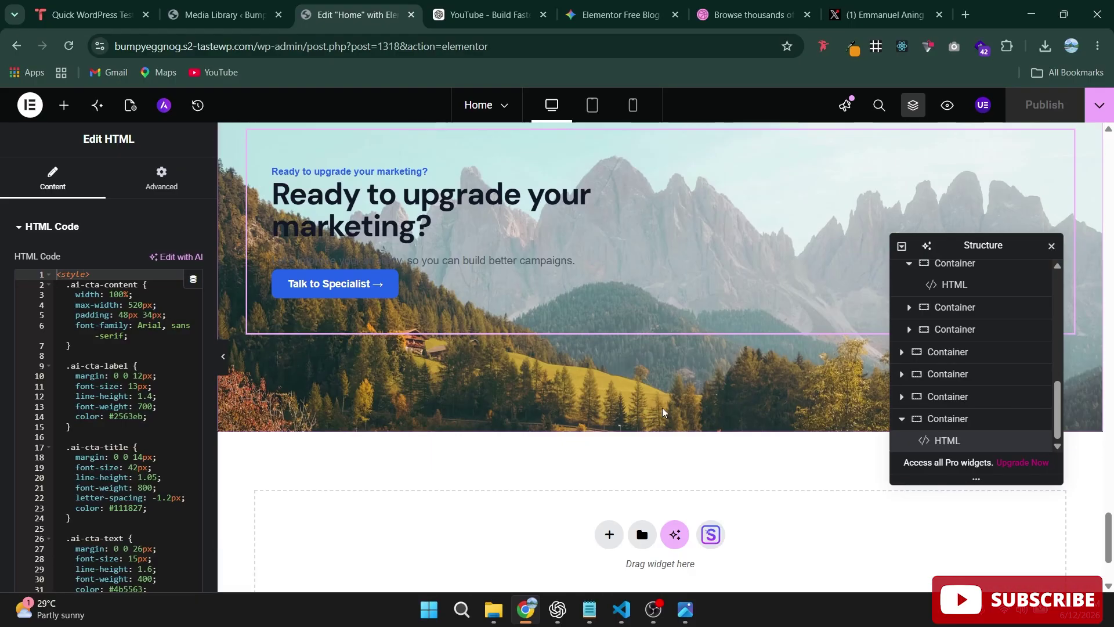
key(ctrl+p)
click(686, 604)
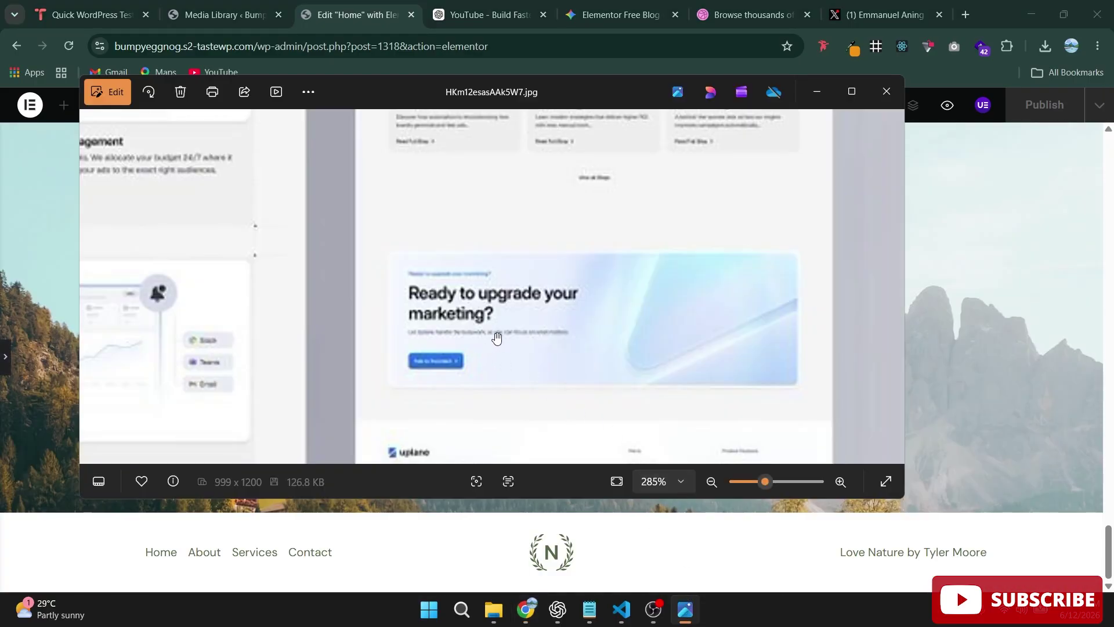
click(980, 345)
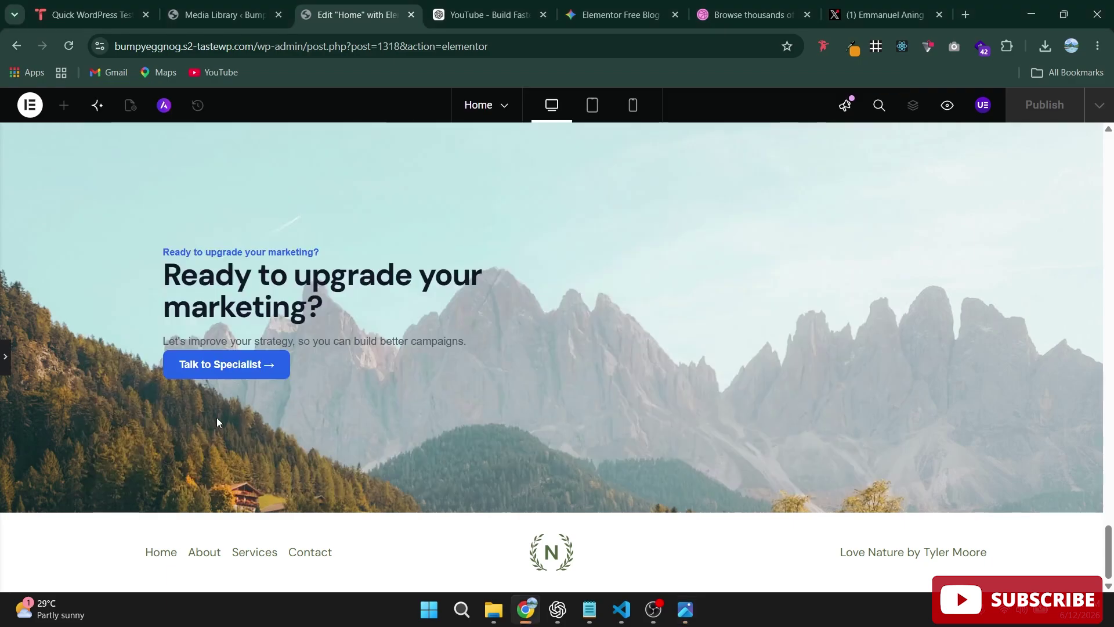
click(2, 361)
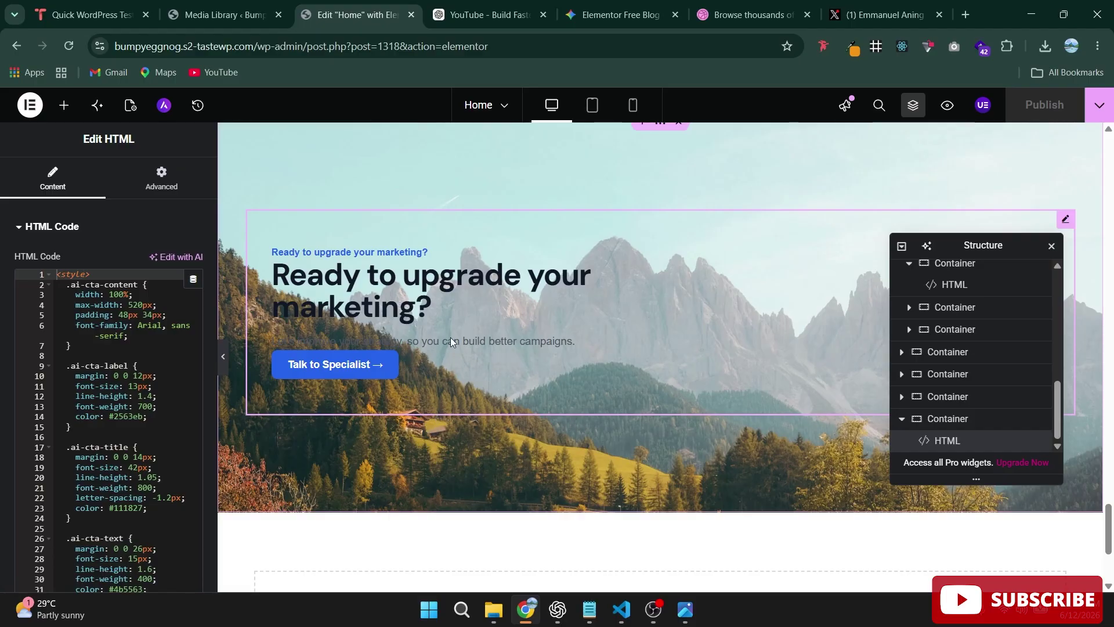
Step: Delete the HTML widget from the mountain-background container and place a nested container inside it
click(963, 421)
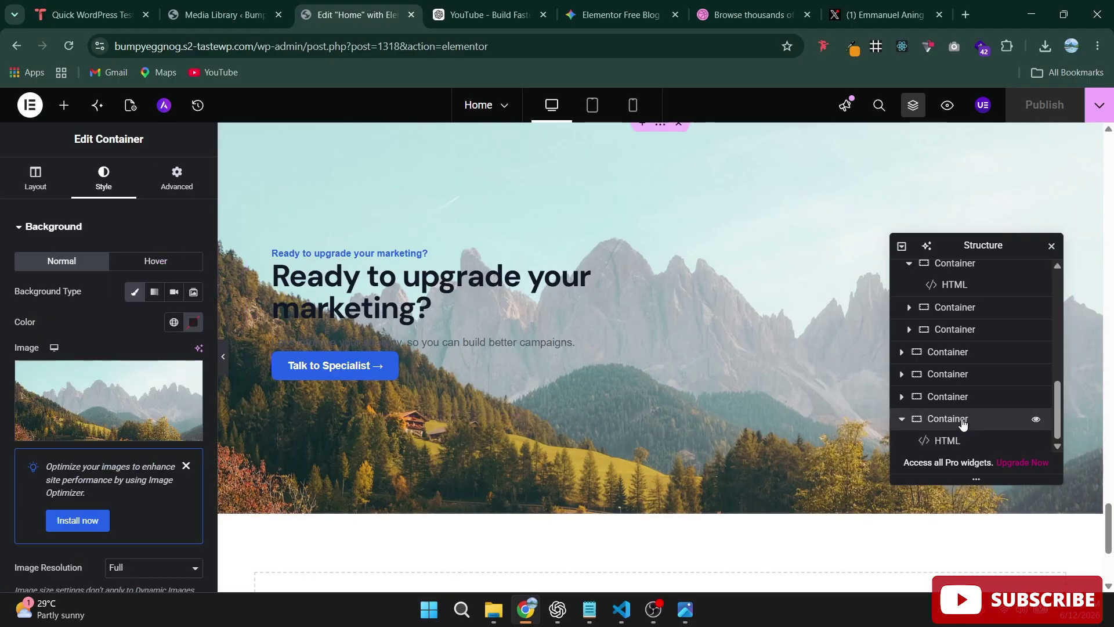
scroll(619, 394, down, 4)
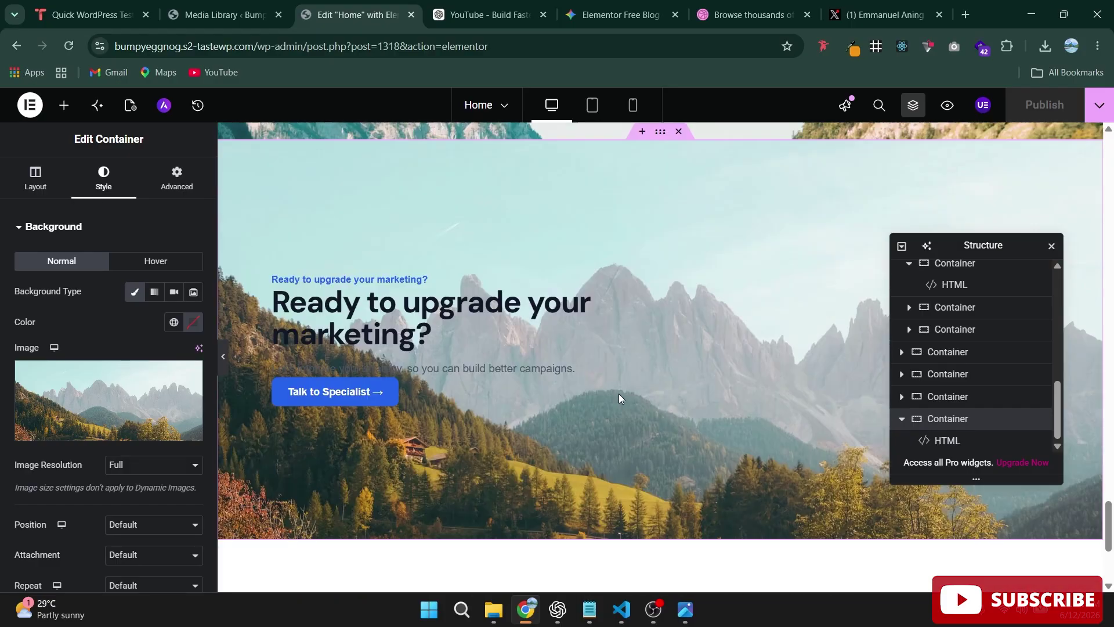
click(445, 265)
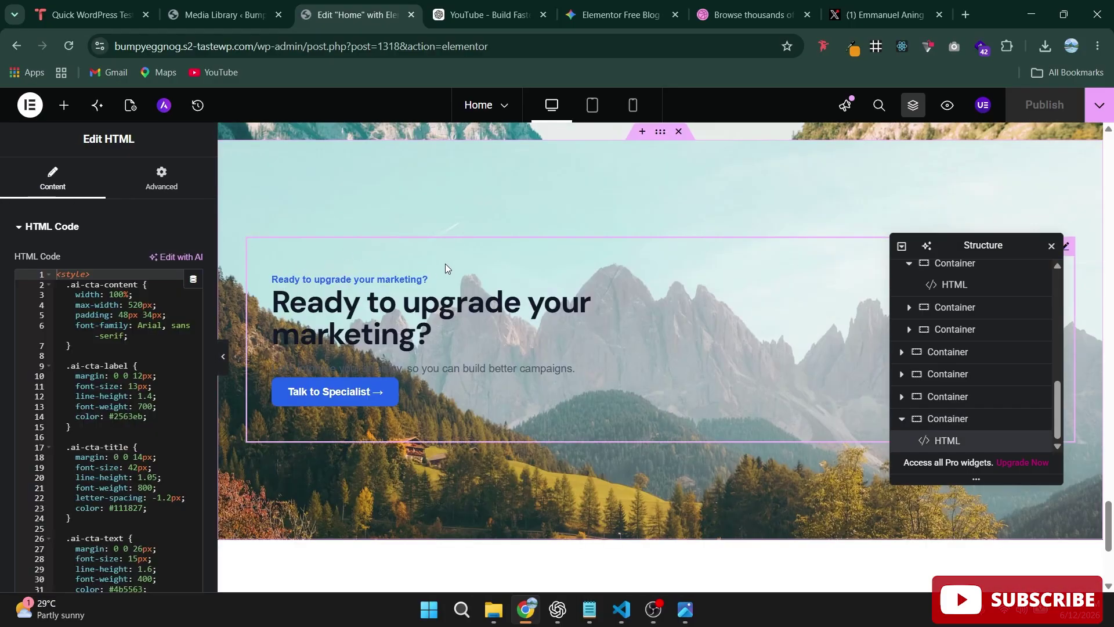
right_click(1004, 442)
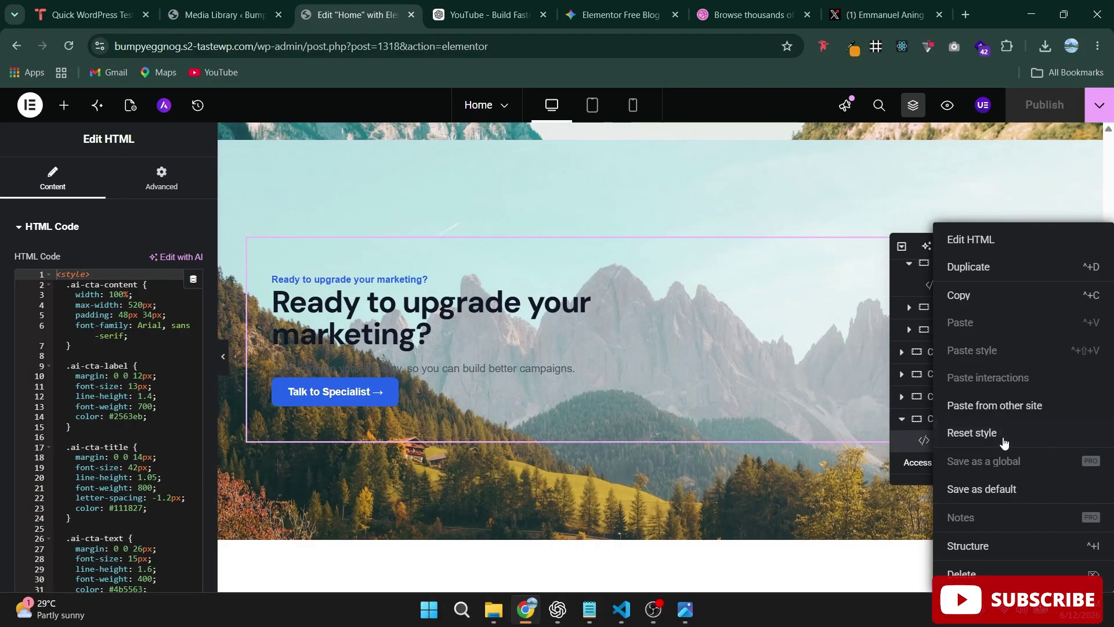
click(986, 574)
drag(24, 288, 534, 346)
Step: Copy the banner code from ChatGPT again and paste it into a new HTML widget inside the nested container
key(ctrl+Tab)
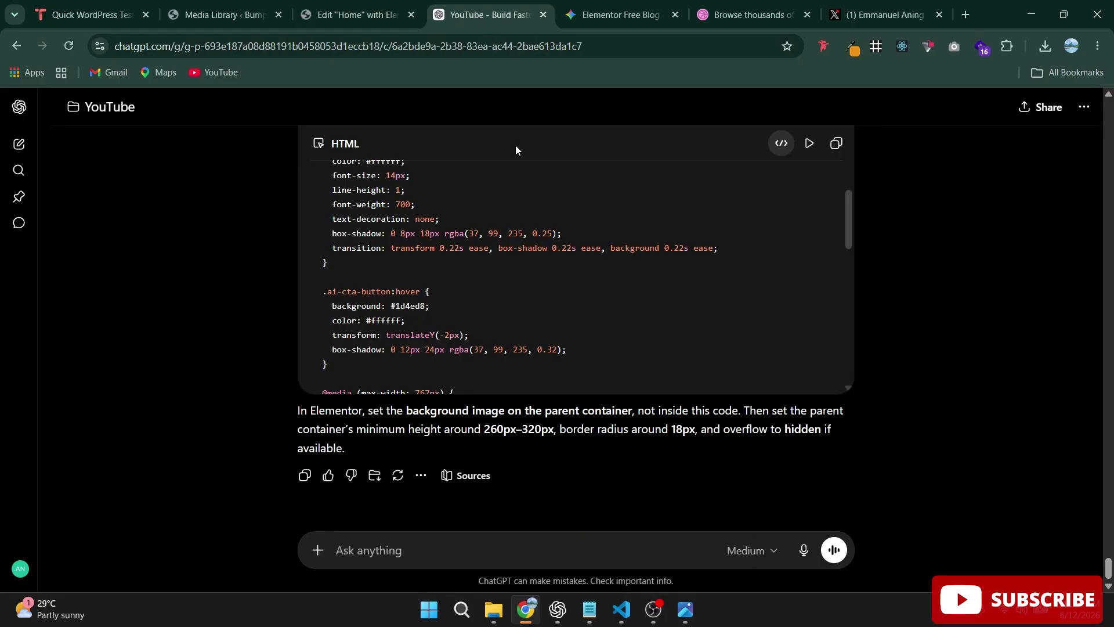
click(839, 150)
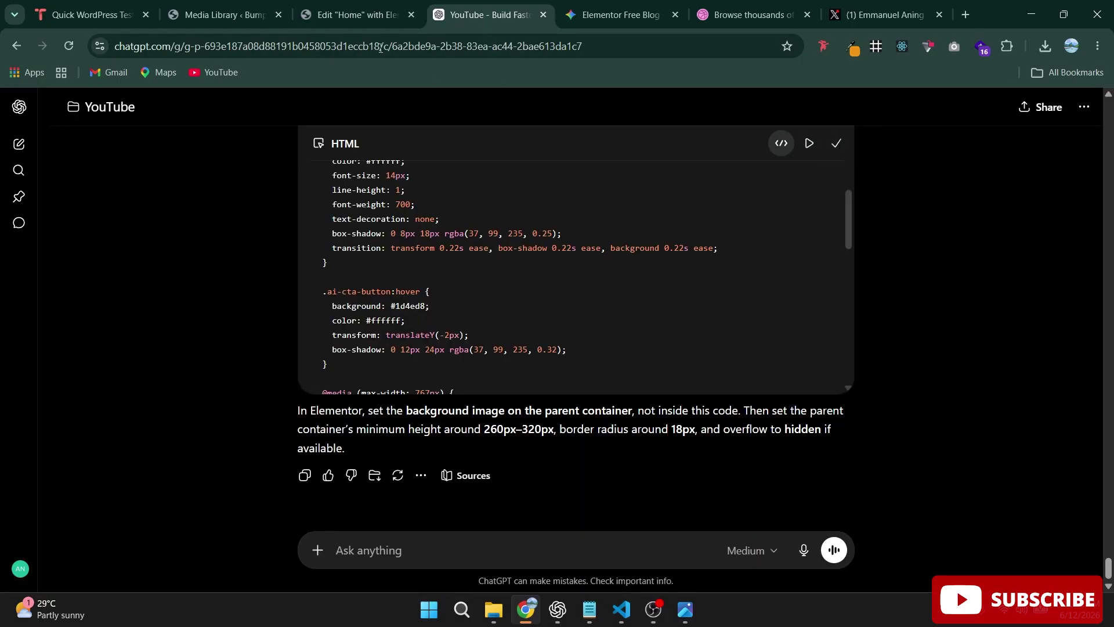
click(348, 14)
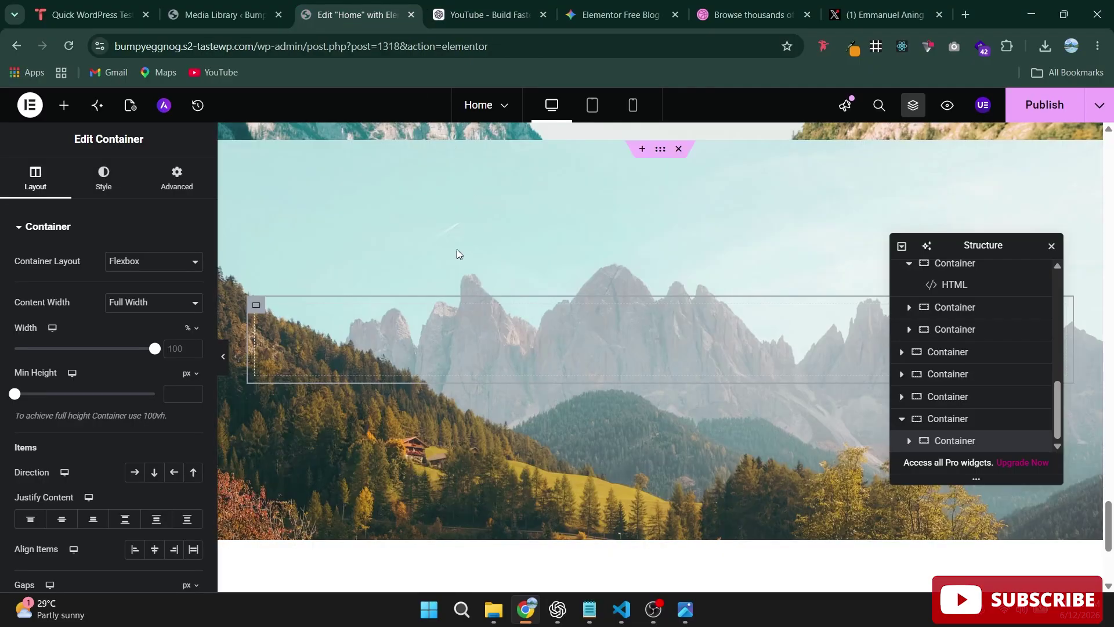
click(64, 105)
text(ht)
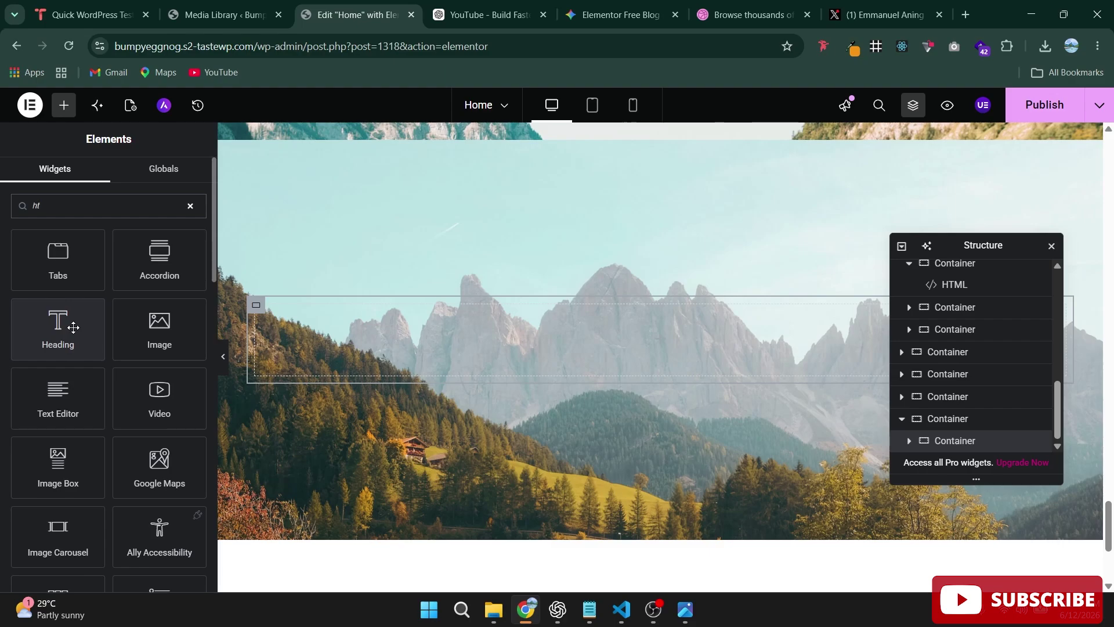
text(ml)
drag(77, 279, 511, 338)
key(ctrl+v)
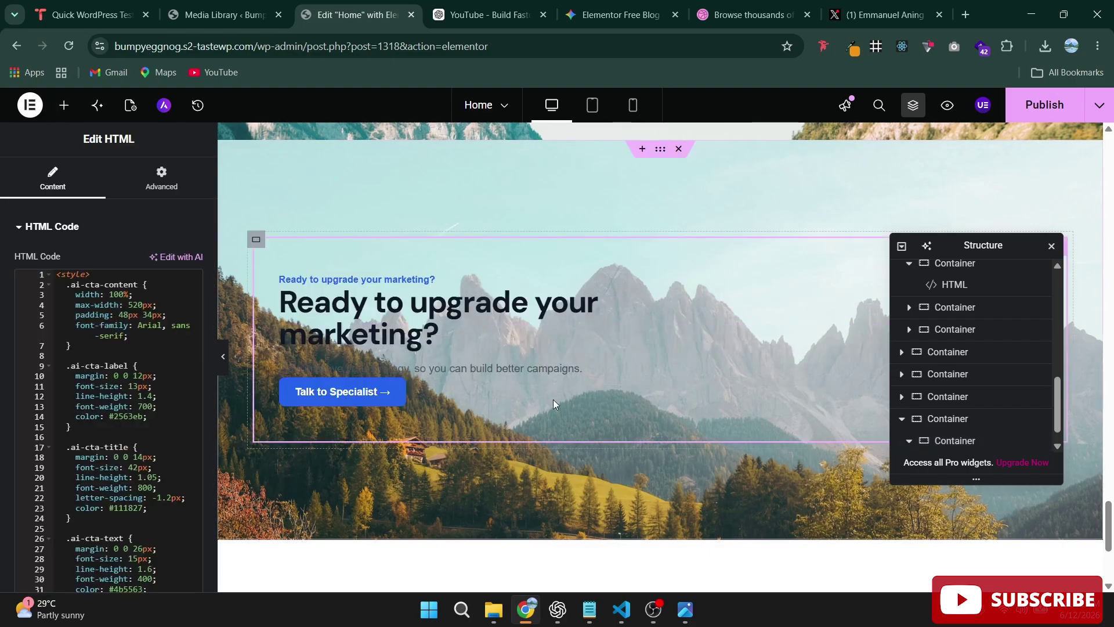
Step: Try reducing the nested banner container's width to 68% and undo the change
click(256, 241)
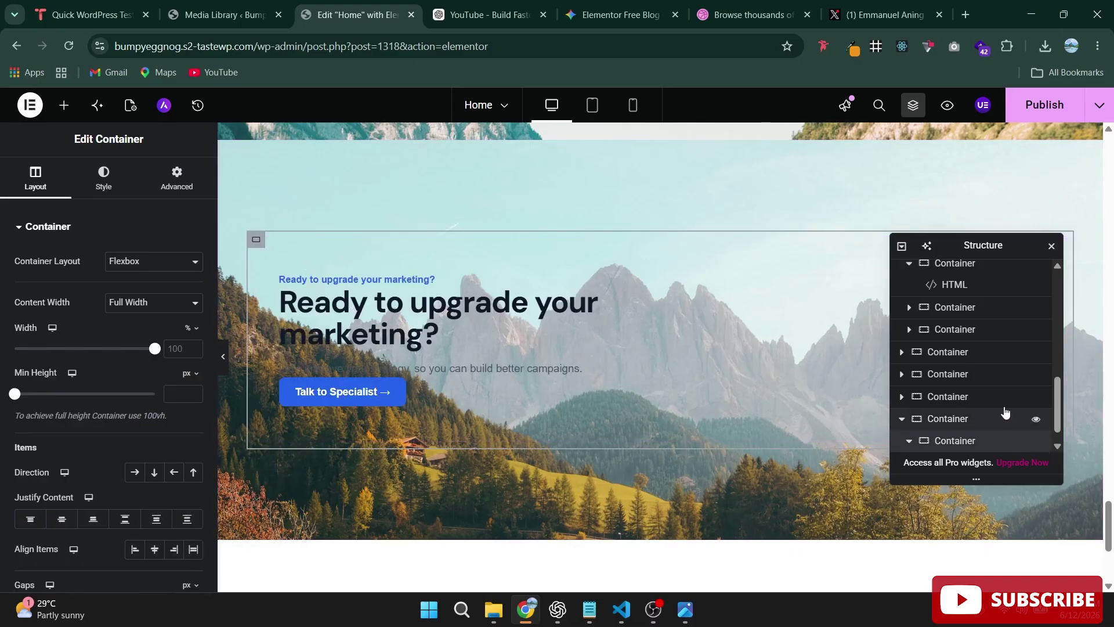
scroll(995, 406, down, 1)
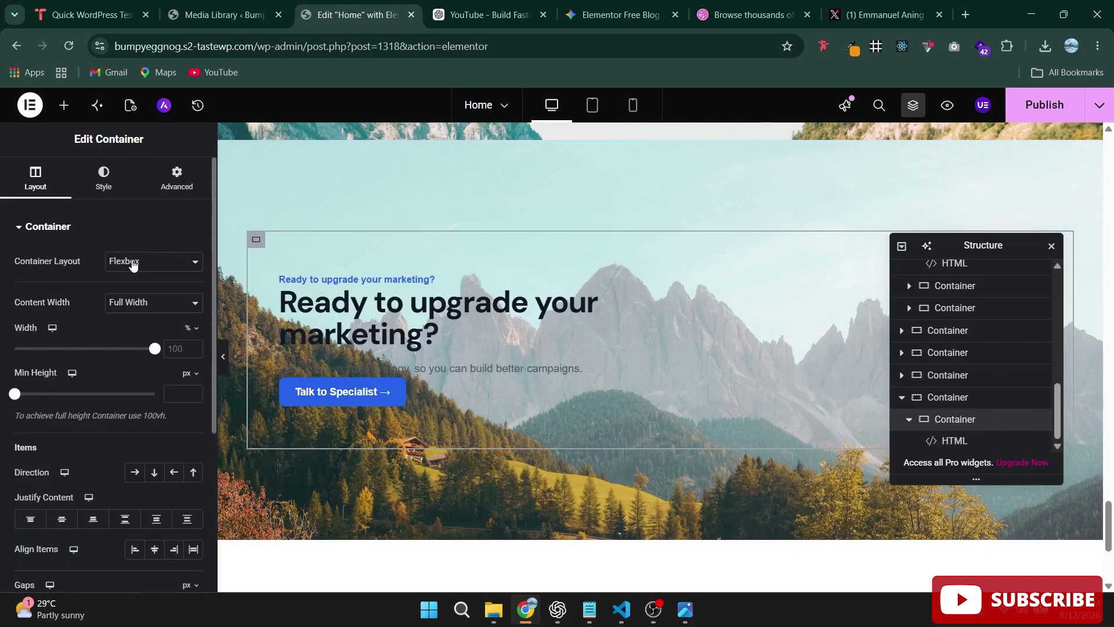
drag(153, 350, 109, 349)
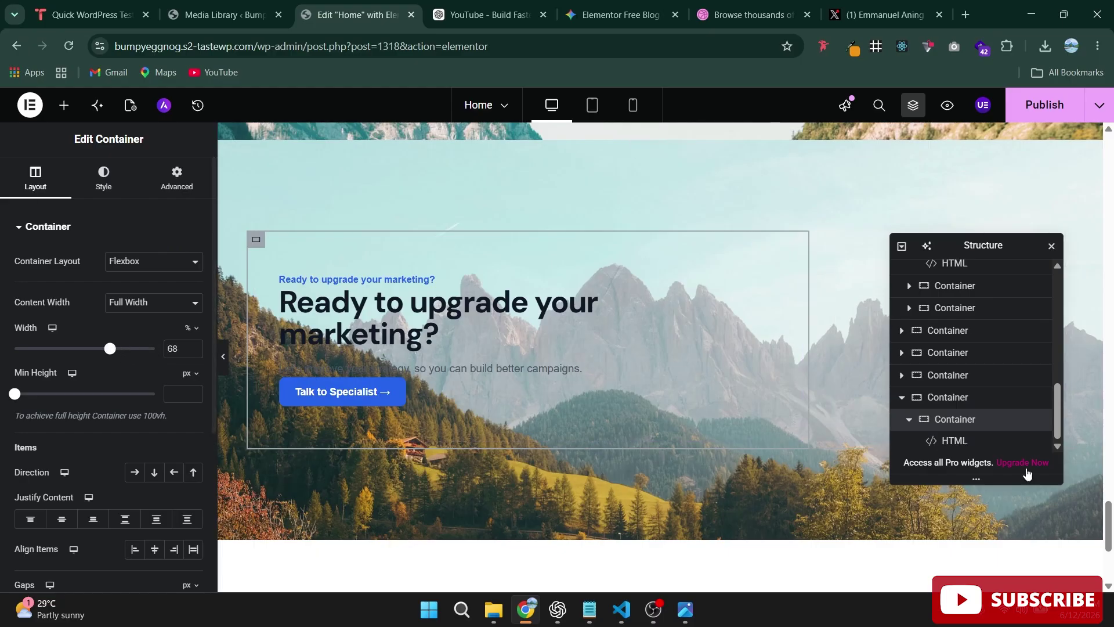
key(ctrl+z)
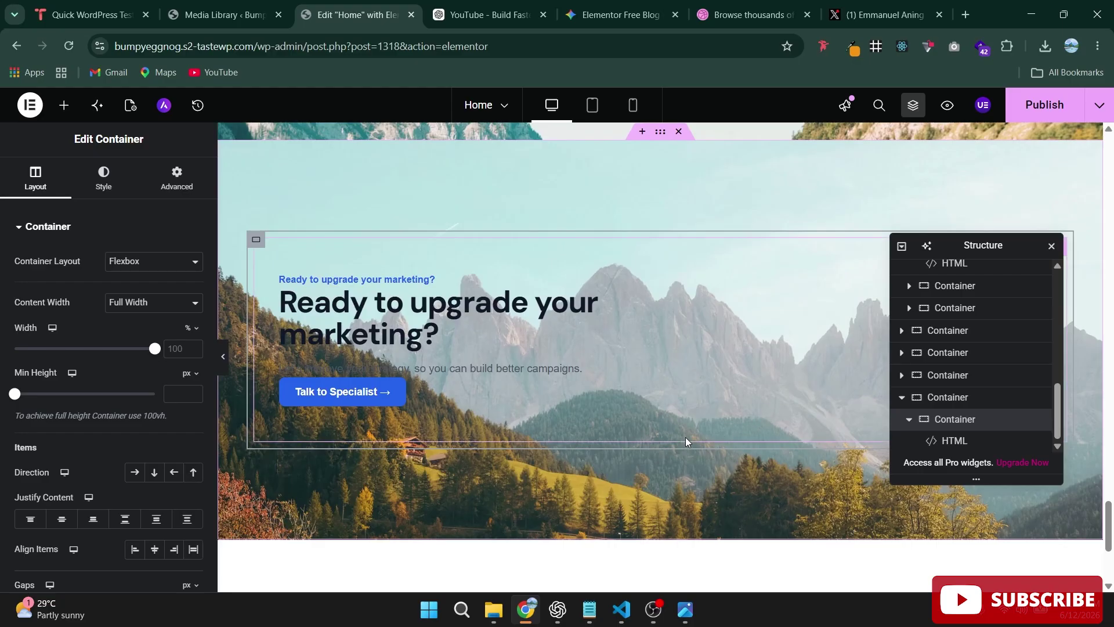
Step: Check the banner section on the canvas and publish the Home page
scroll(685, 437, up, 3)
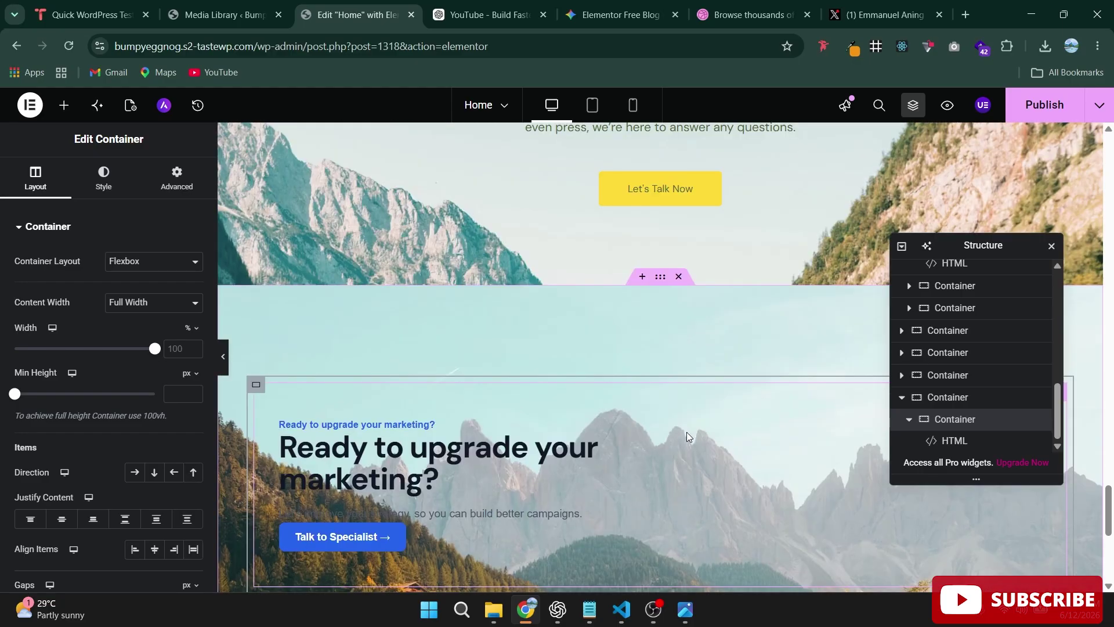
scroll(687, 431, down, 5)
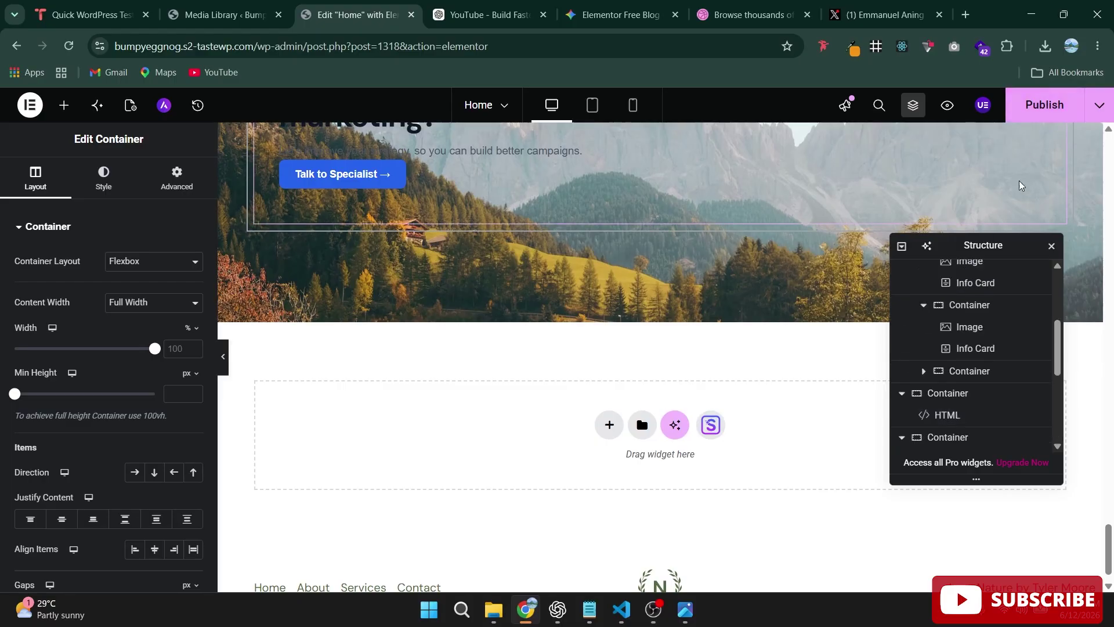
click(1043, 99)
Step: Review the published page in desktop view, from the banner and Questions section up through the blog cards to Our Services
scroll(611, 297, up, 5)
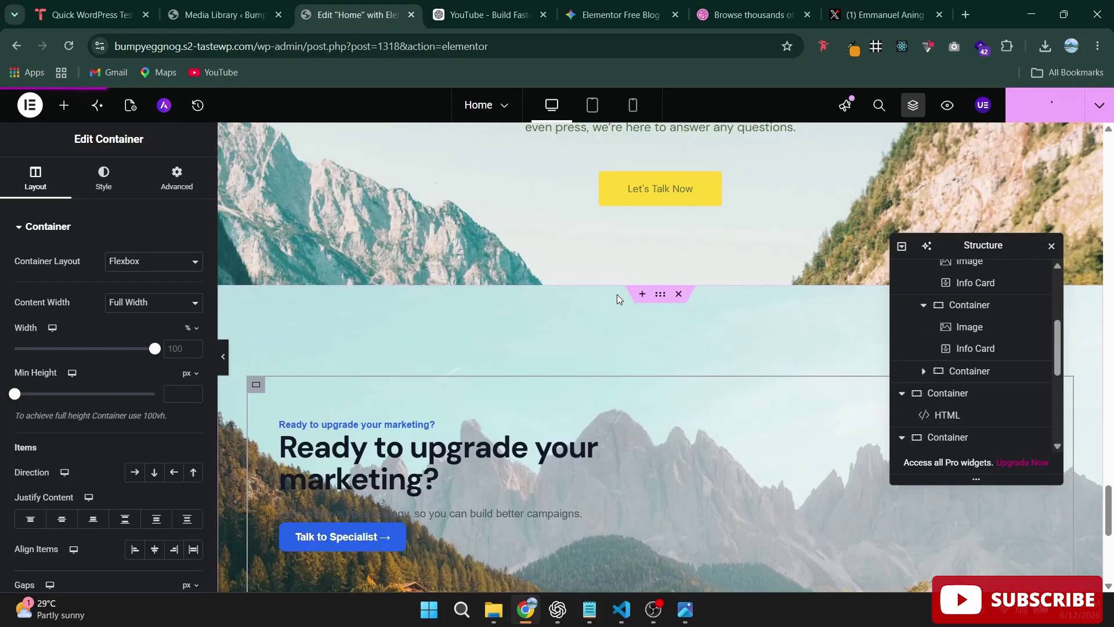
scroll(619, 404, up, 3)
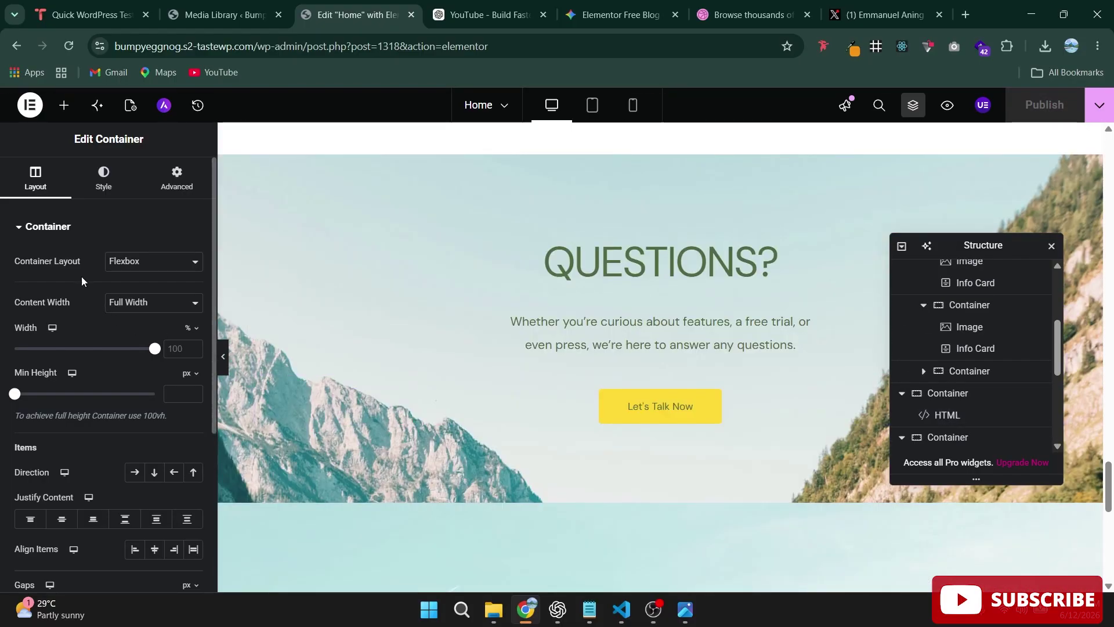
scroll(111, 359, down, 4)
scroll(113, 354, up, 4)
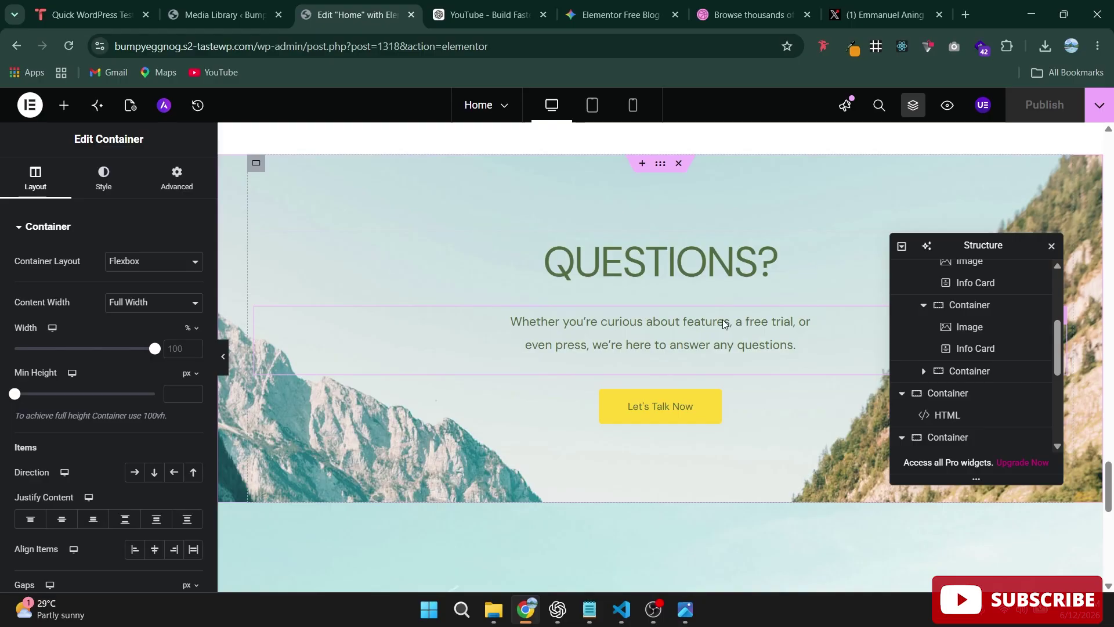
scroll(651, 370, down, 4)
scroll(669, 358, up, 5)
scroll(670, 358, up, 3)
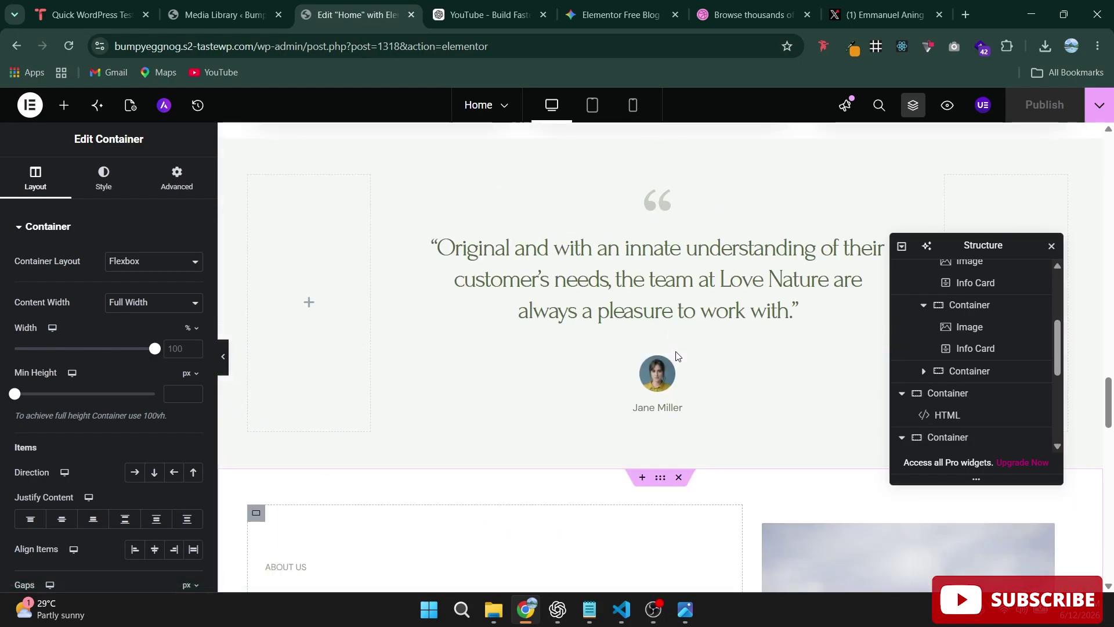
scroll(676, 350, up, 4)
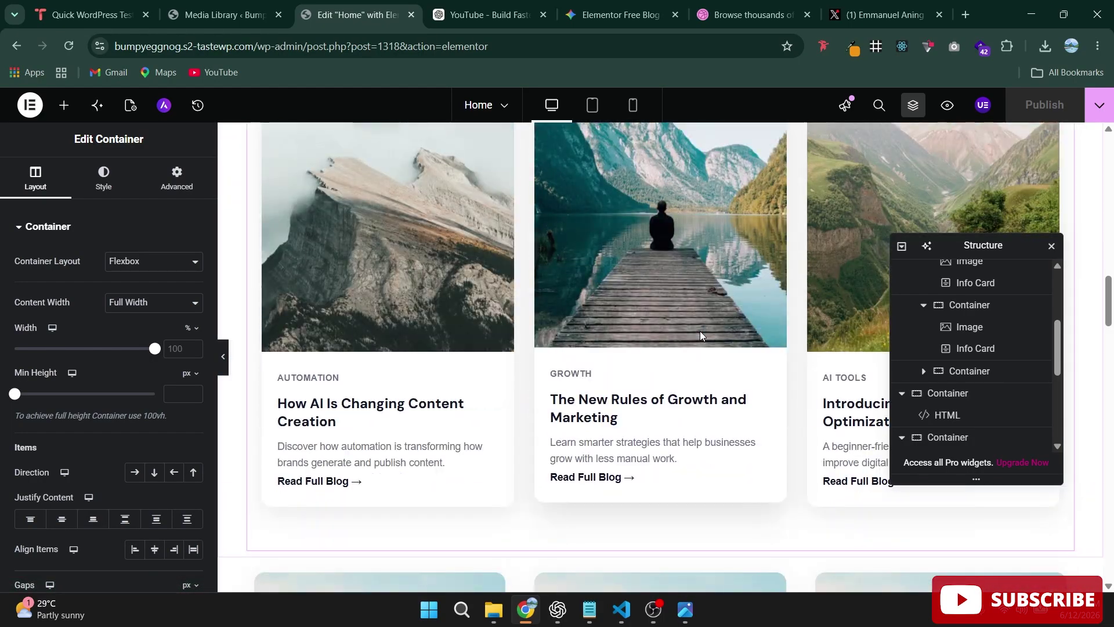
scroll(700, 333, down, 7)
scroll(701, 334, up, 14)
scroll(643, 330, up, 5)
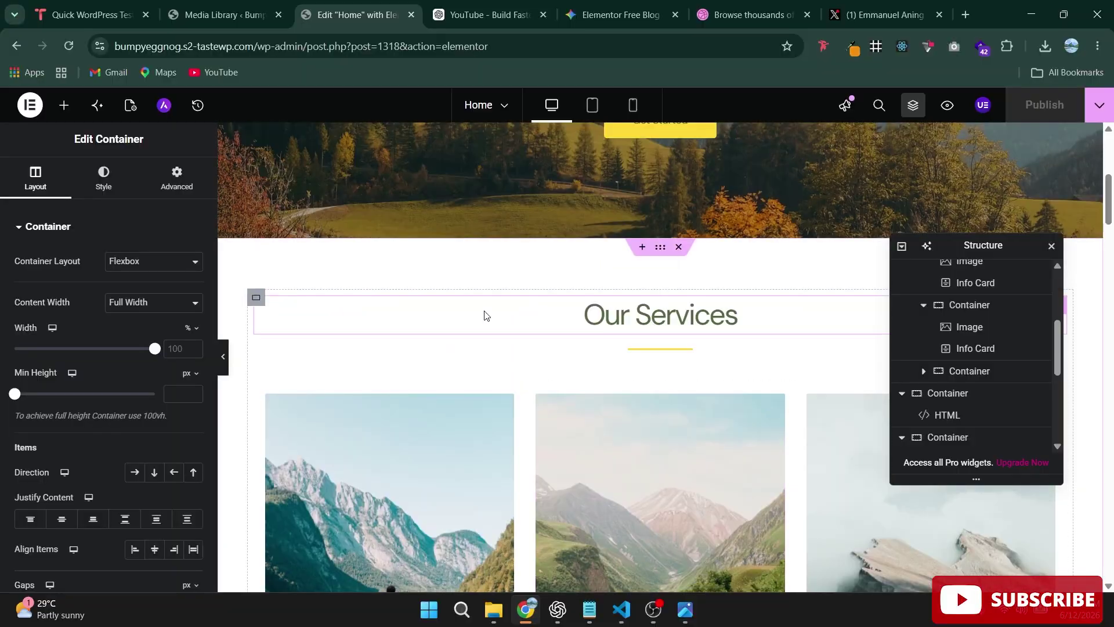
Step: Examine the banner and blog cards in the tablet and mobile portrait layouts and return to the desktop layout
click(592, 106)
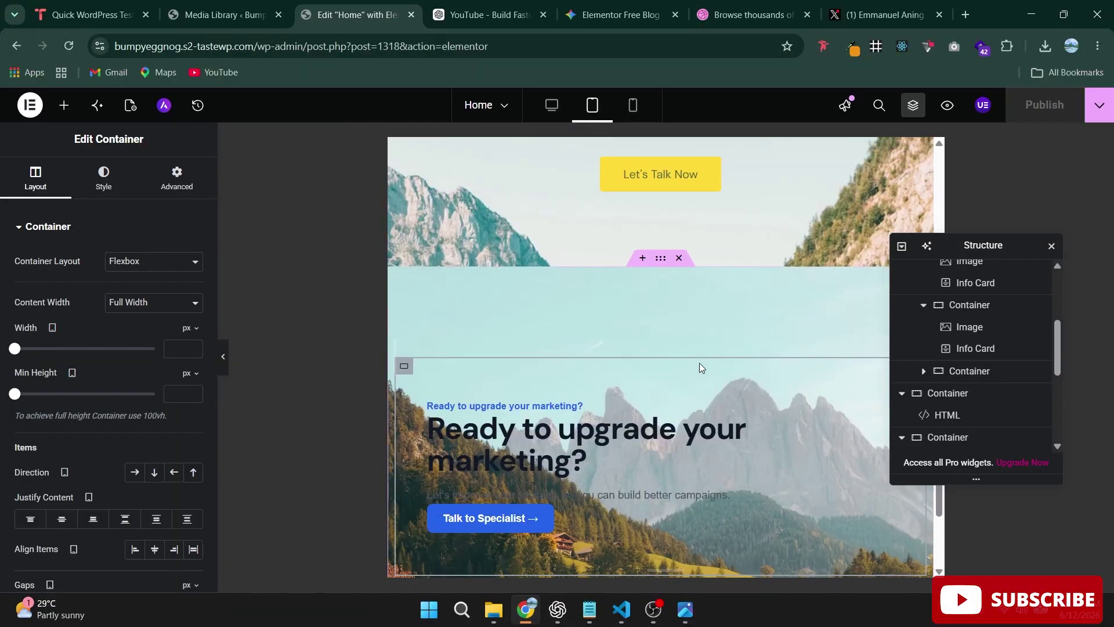
click(634, 110)
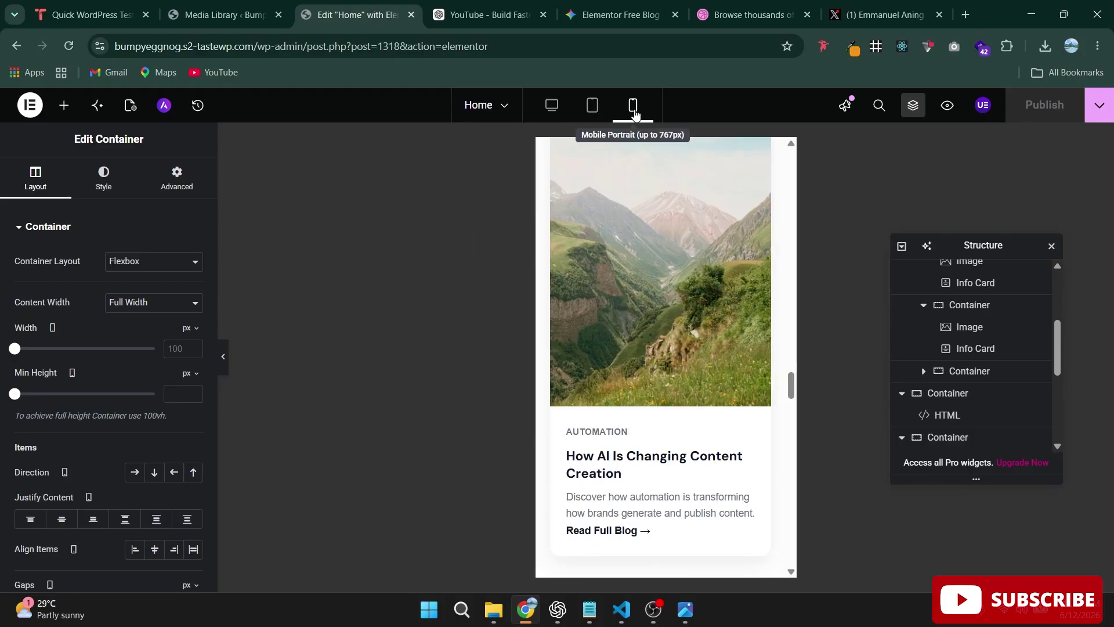
scroll(694, 395, down, 3)
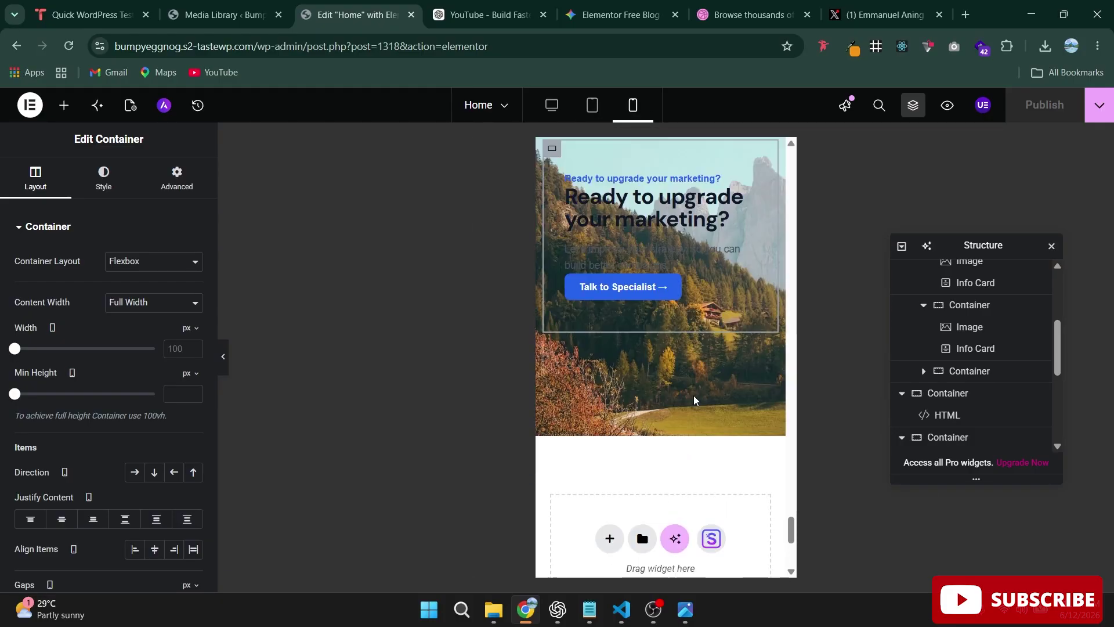
scroll(694, 395, up, 3)
scroll(691, 424, down, 5)
scroll(683, 417, up, 6)
scroll(689, 409, up, 10)
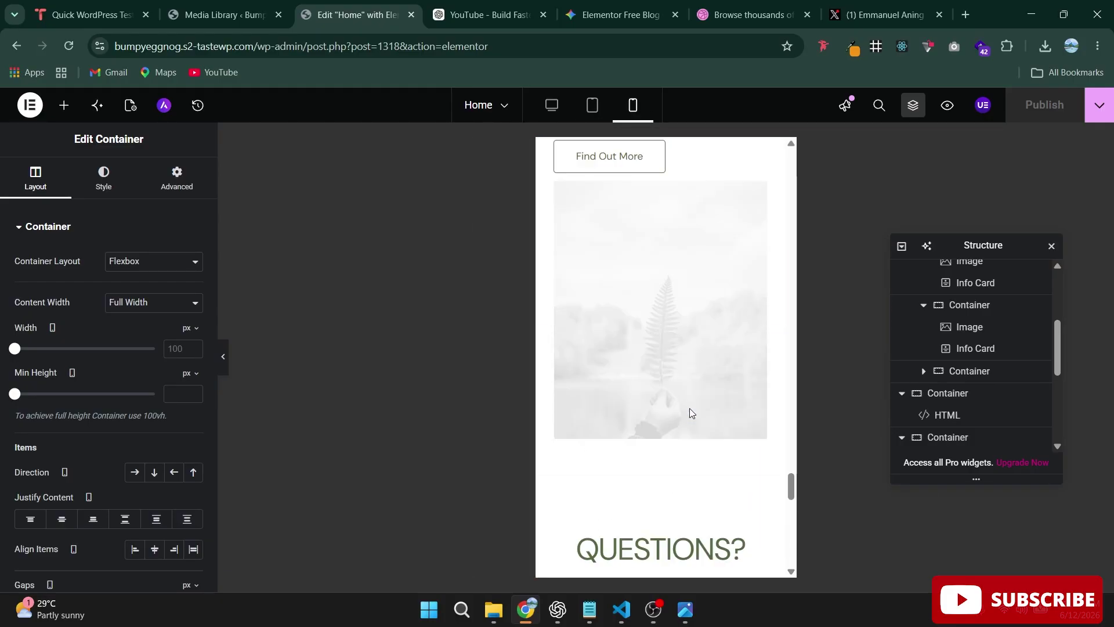
scroll(713, 376, down, 2)
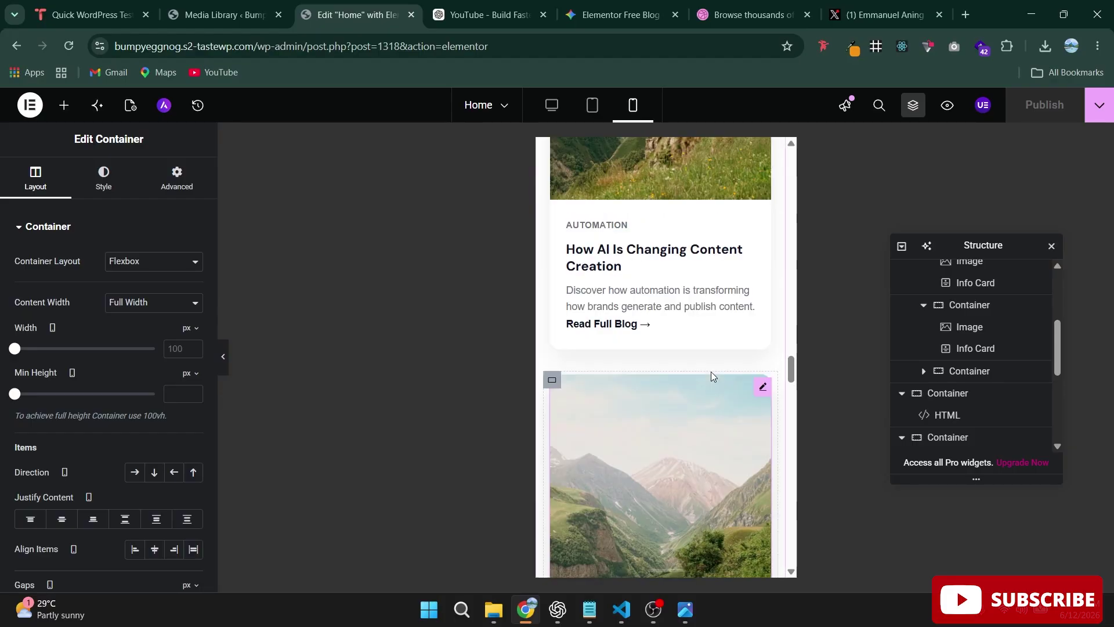
scroll(713, 376, up, 5)
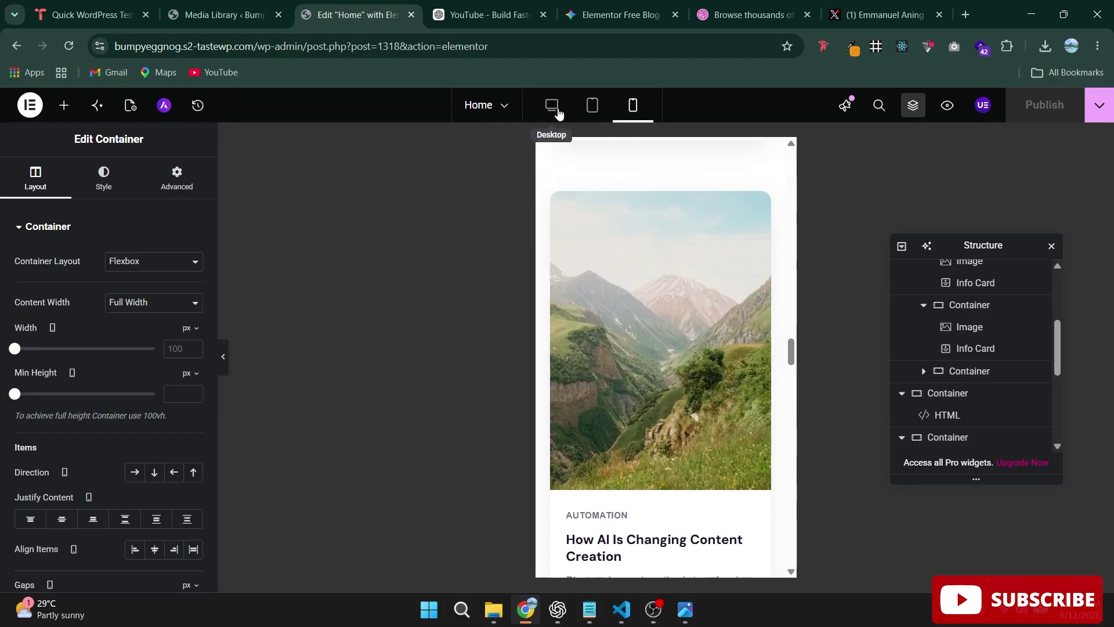
click(552, 108)
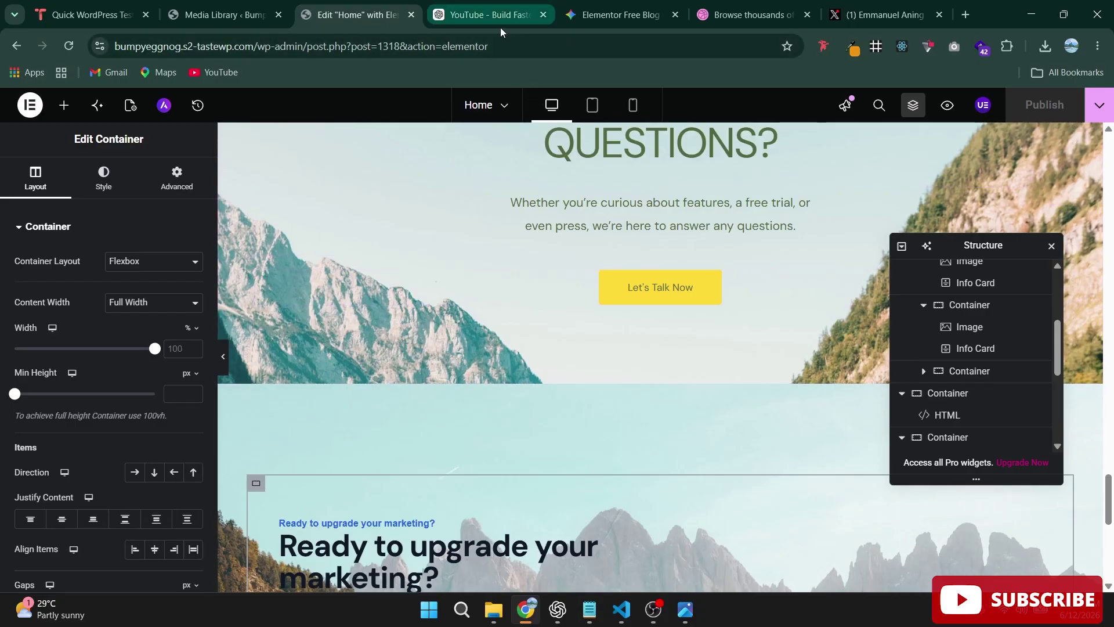
Step: Look at the Gemini and ChatGPT conversations that hold the banner code and return to the Elementor editor
mouse_move(500, 26)
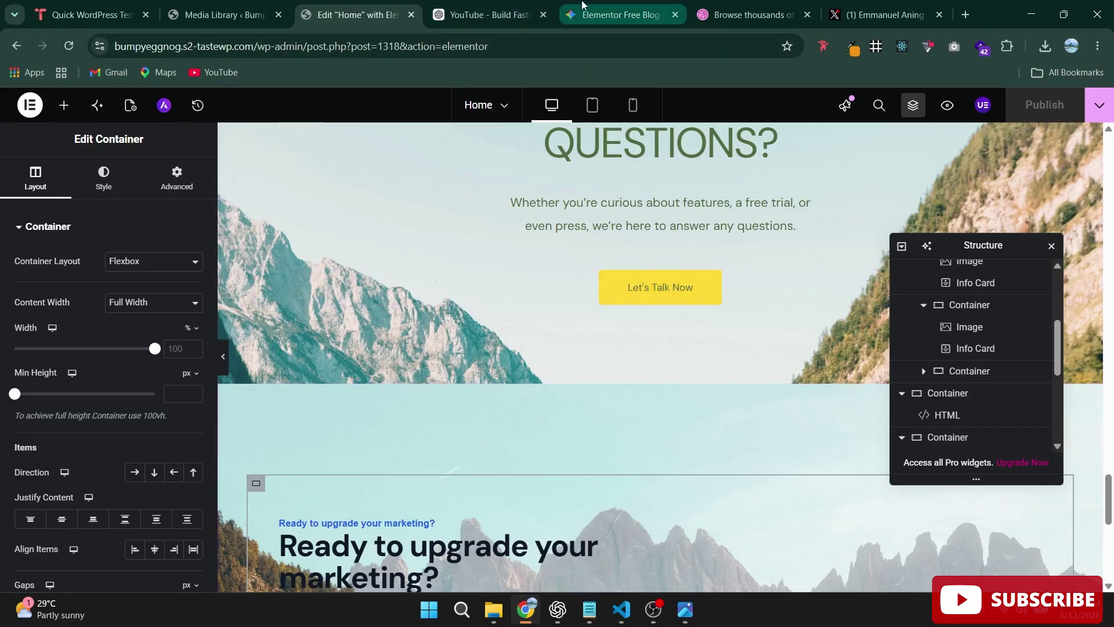
click(609, 14)
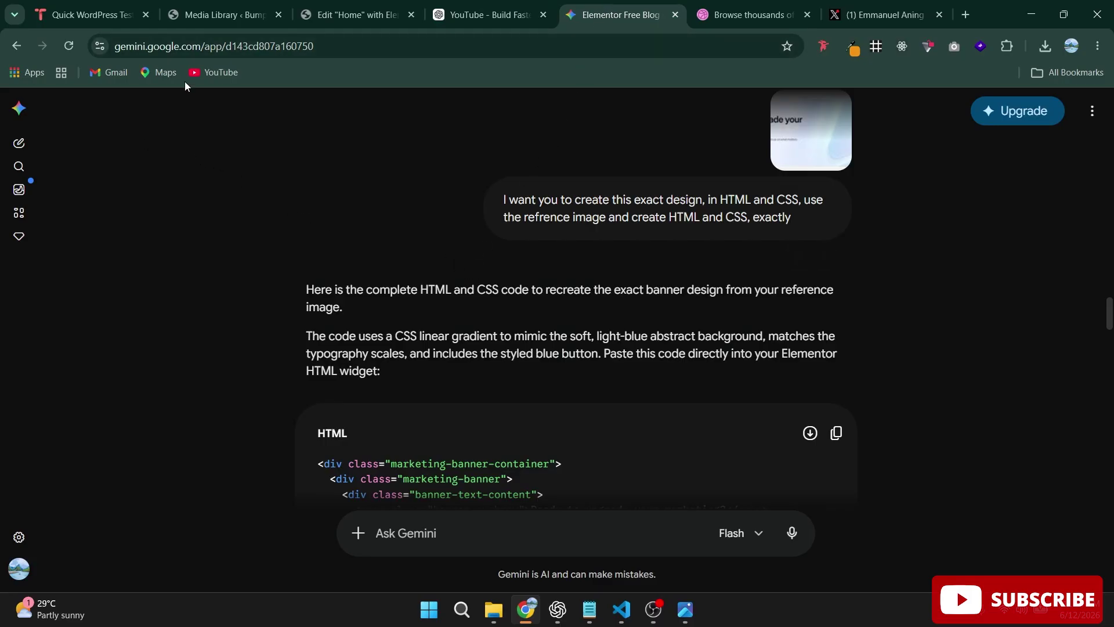
click(491, 22)
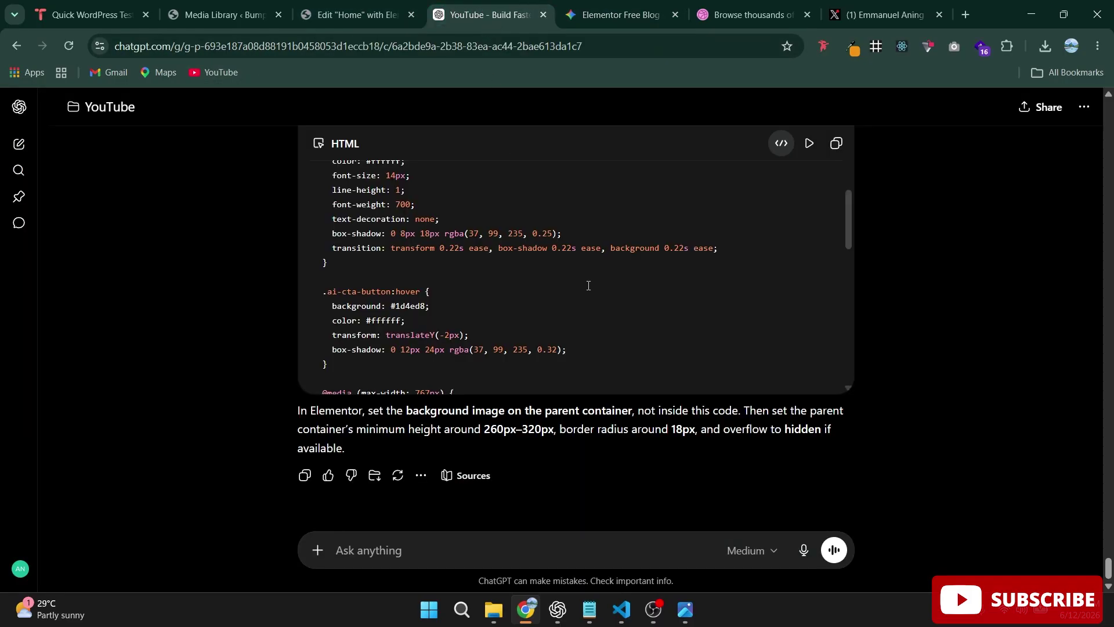
click(358, 18)
Step: Inspect the finished banner, open its HTML widget's code, and look back over the page up to Our Services
scroll(652, 444, down, 5)
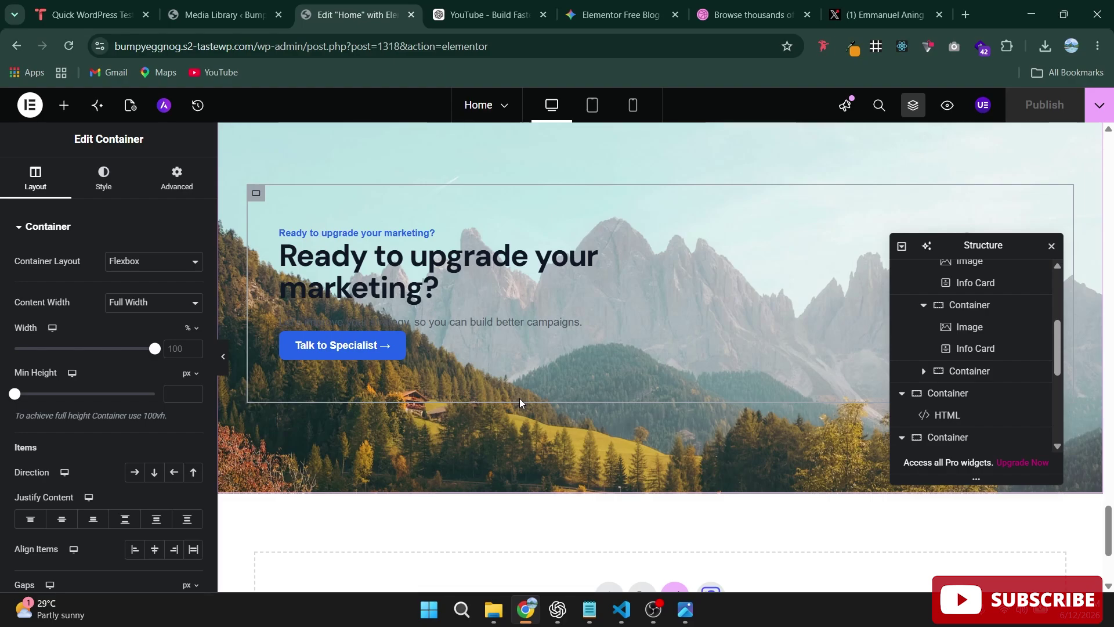
scroll(589, 316, down, 4)
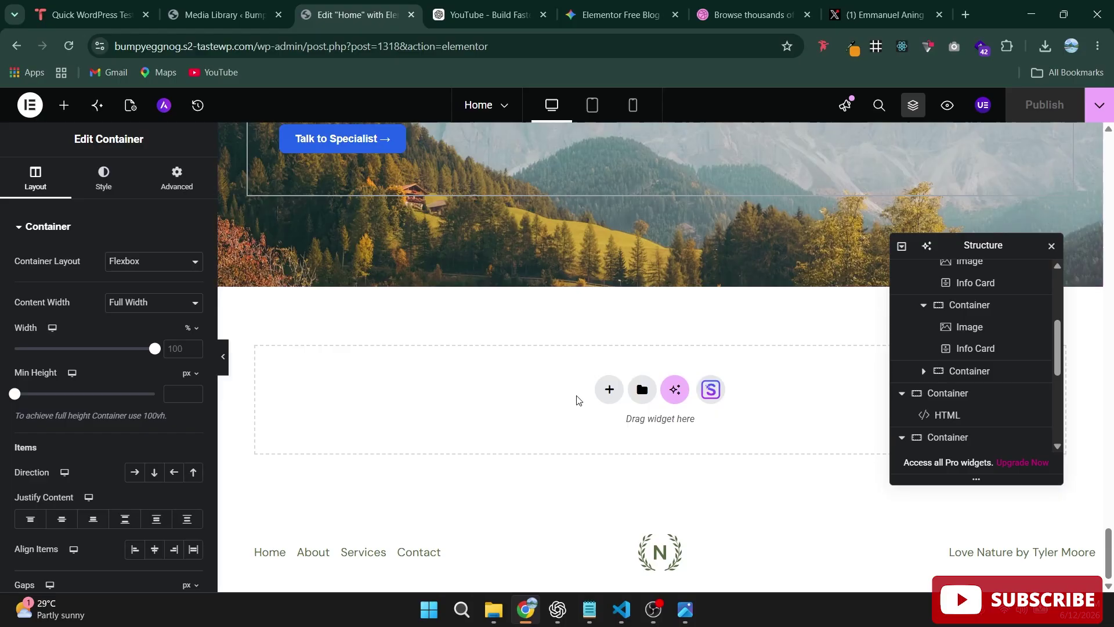
scroll(426, 265, up, 4)
click(358, 284)
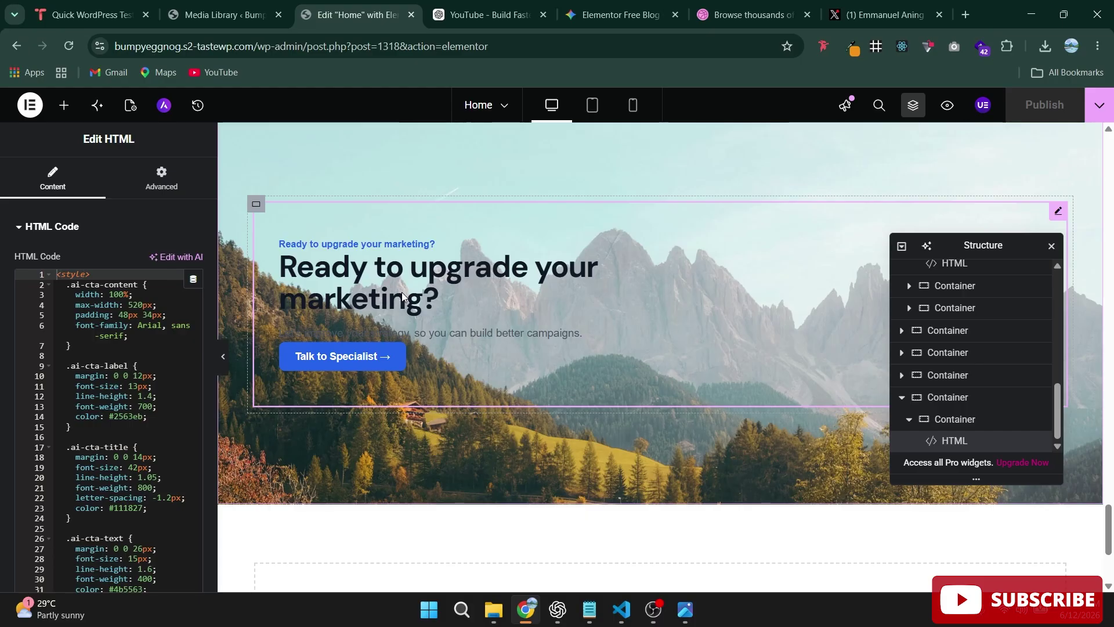
scroll(535, 437, up, 15)
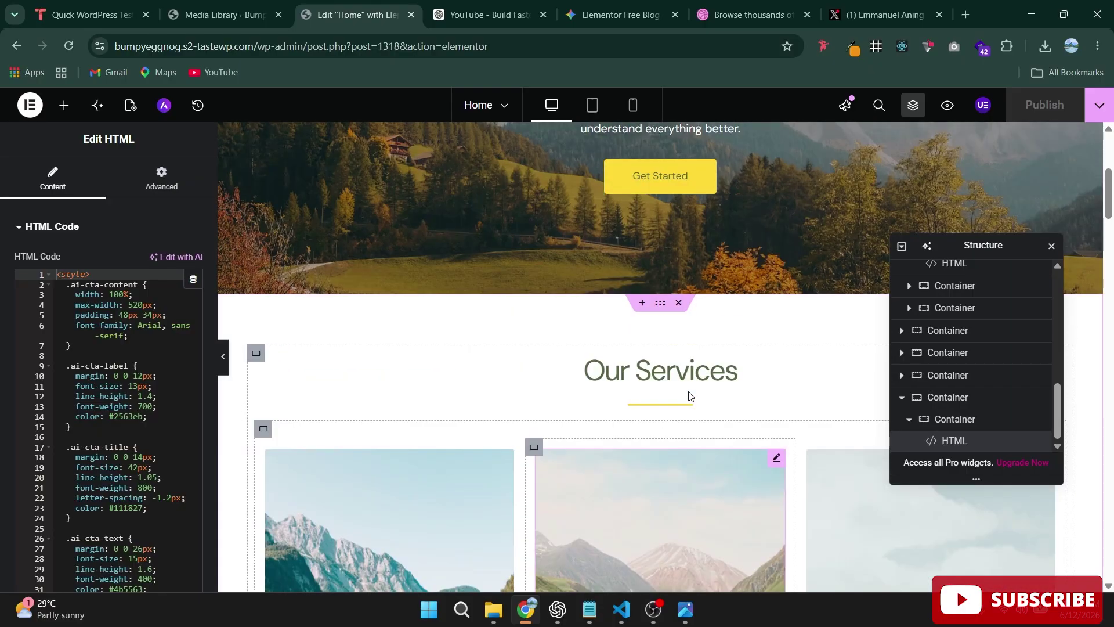